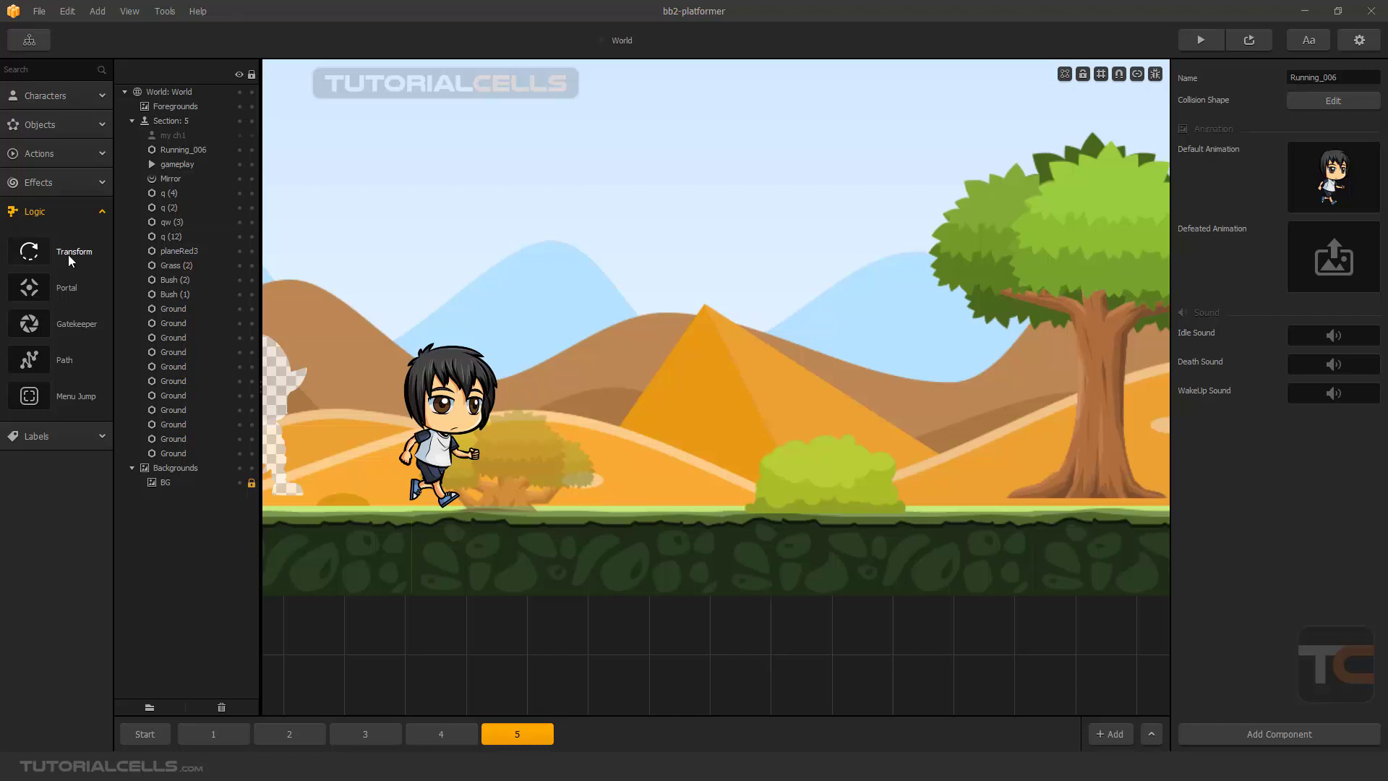
Step: Play the running boy's default animation in the Animation Editor, and close the editor
{"action": "left_click", "coordinate": [446, 416]}
{"action": "scroll", "coordinate": [446, 417], "scroll_direction": "down", "scroll_amount": 2}
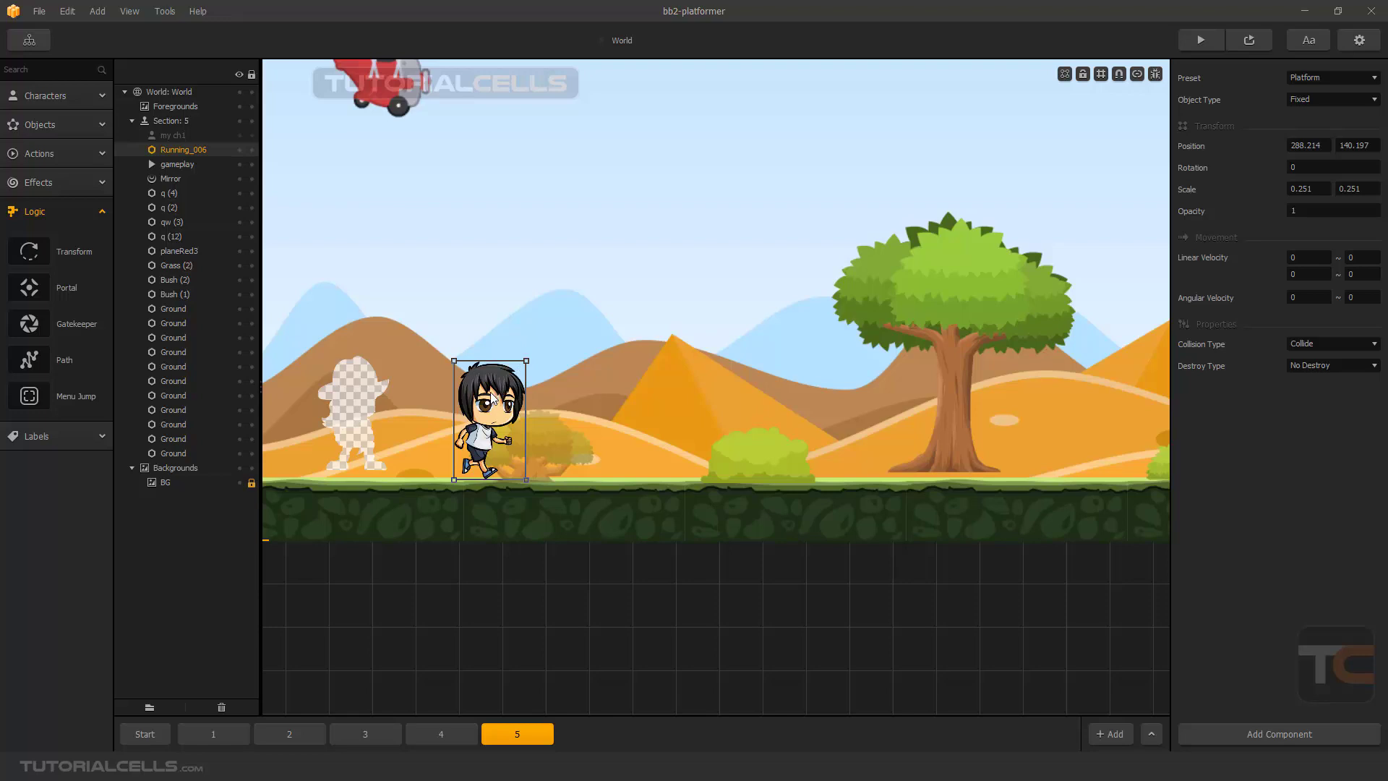
{"action": "left_click", "coordinate": [68, 124]}
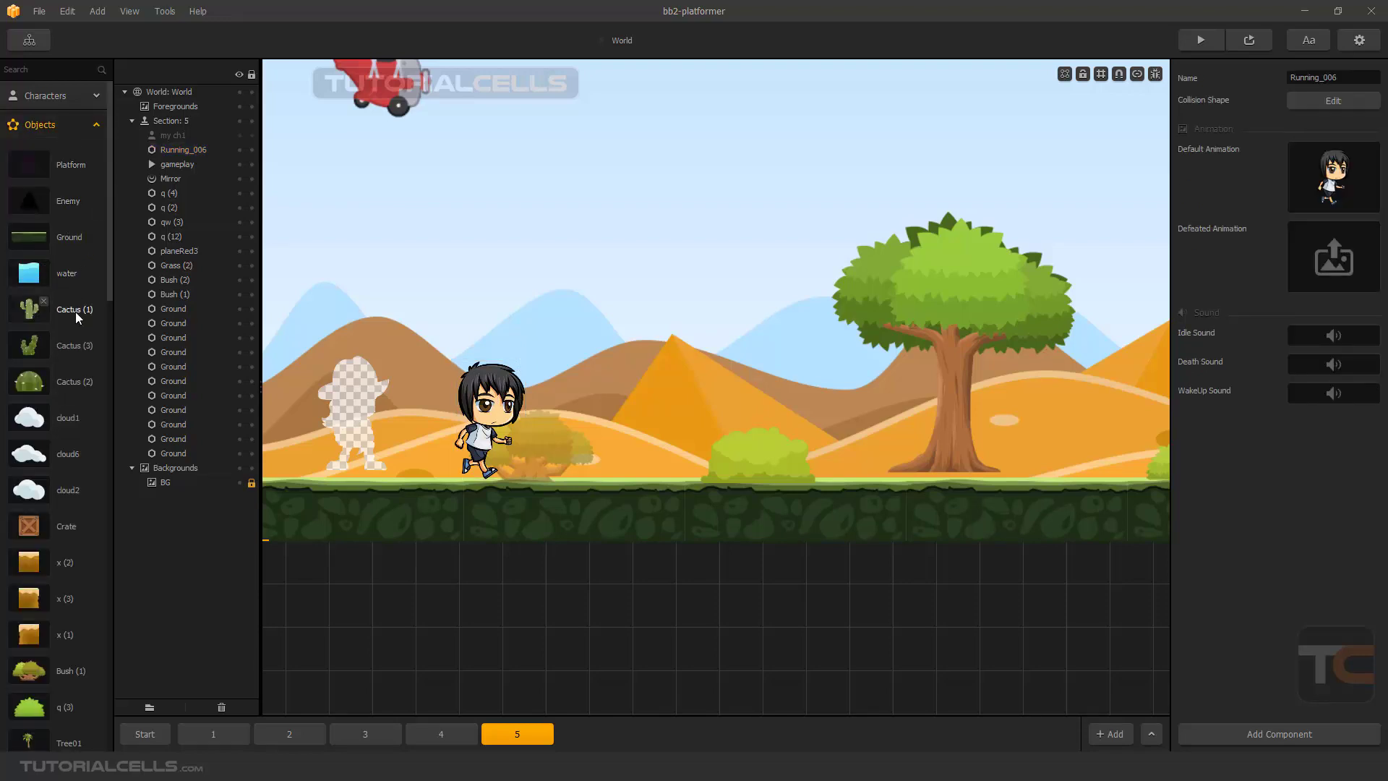
{"action": "scroll", "coordinate": [76, 360], "scroll_direction": "down", "scroll_amount": 10}
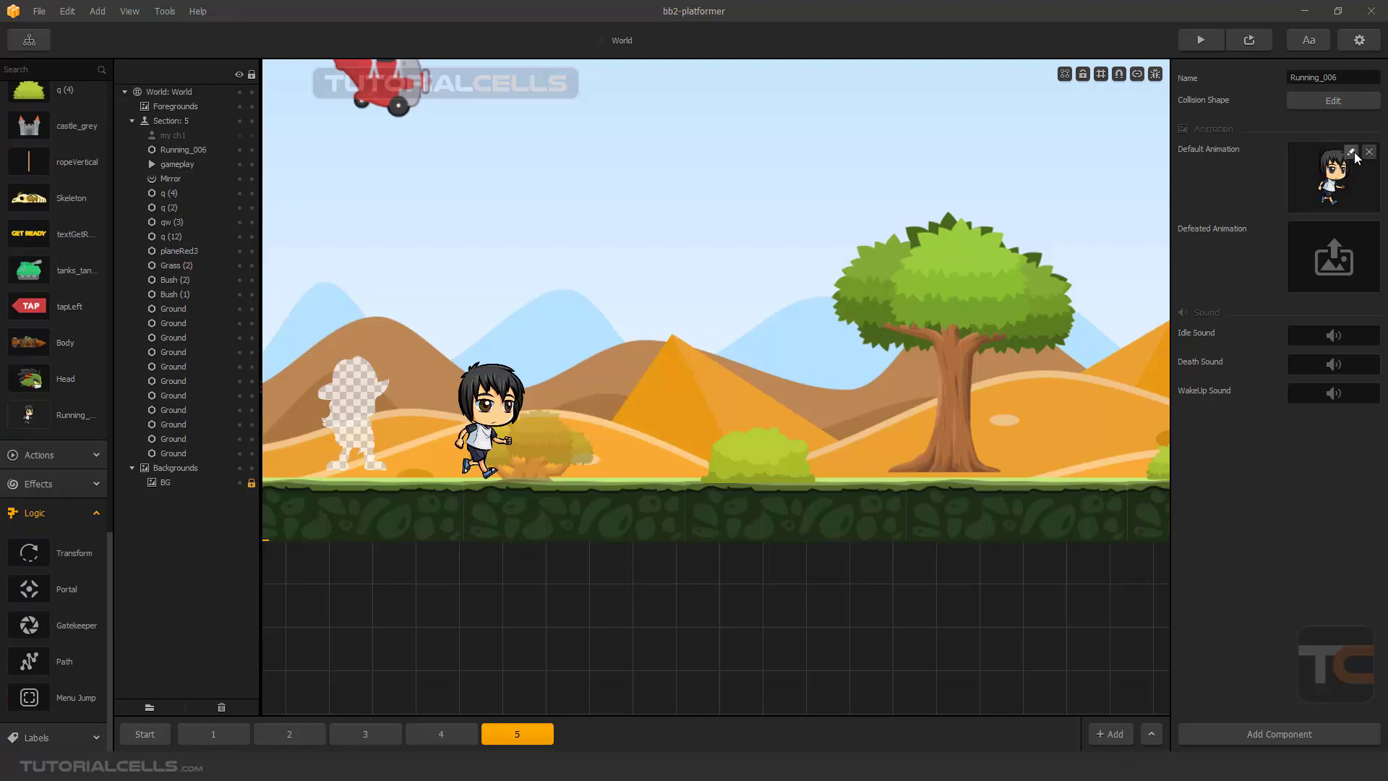
{"action": "left_click", "coordinate": [1351, 151]}
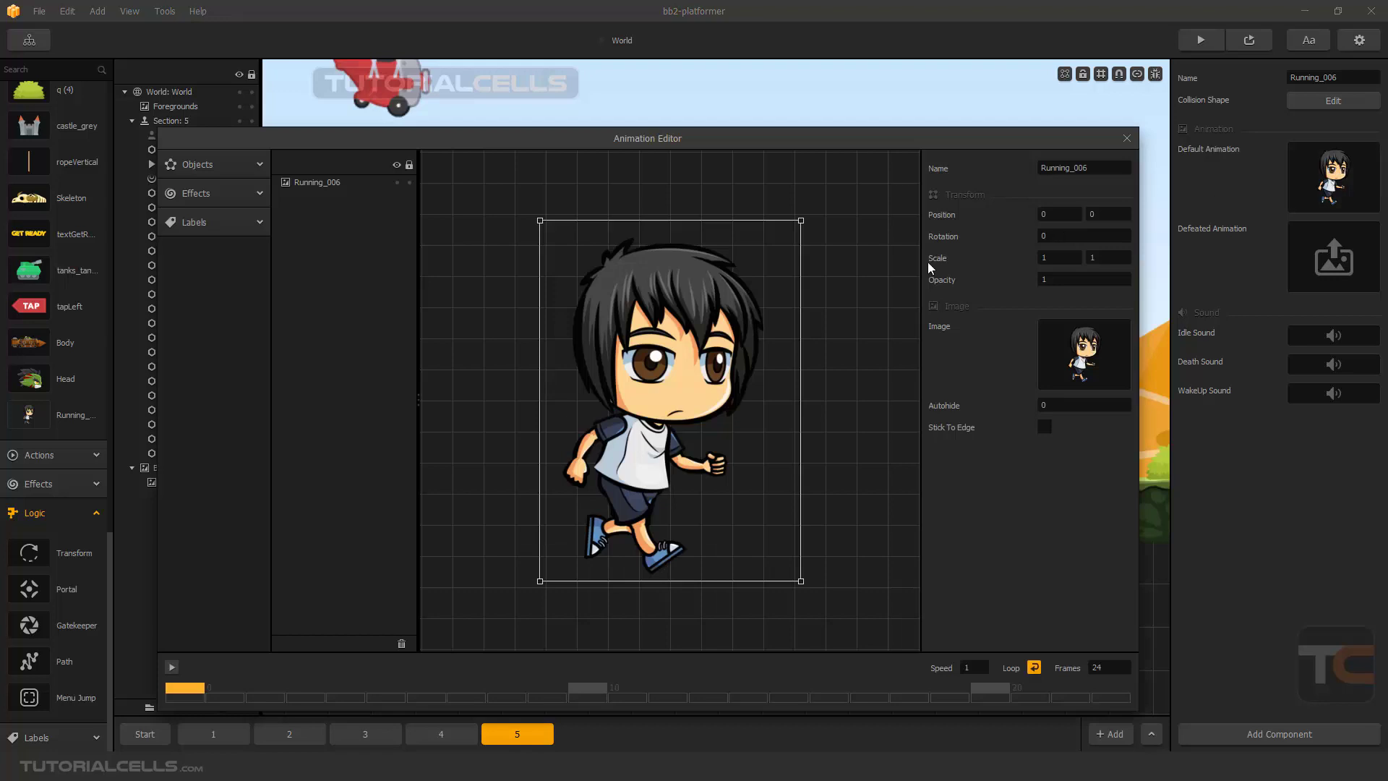
{"action": "left_click", "coordinate": [171, 668]}
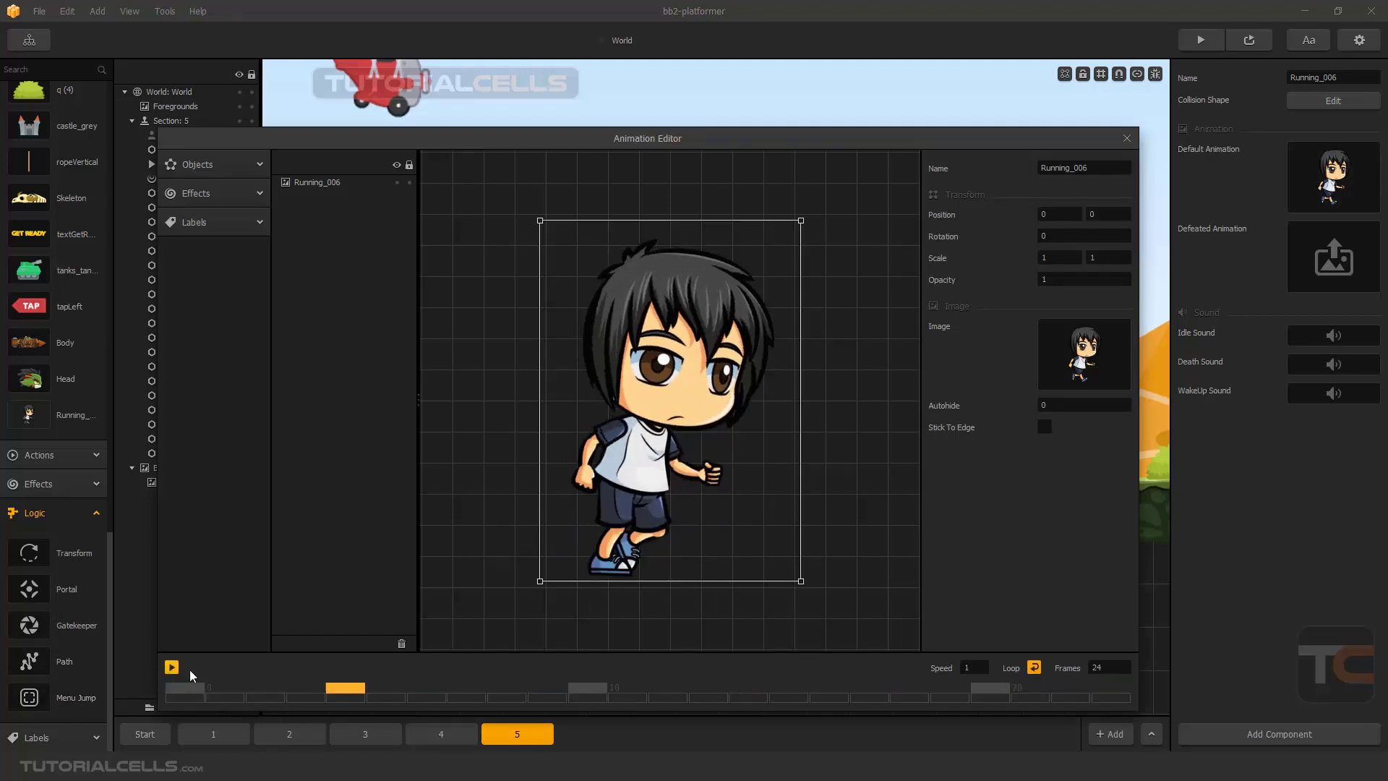
{"action": "left_click", "coordinate": [1127, 138]}
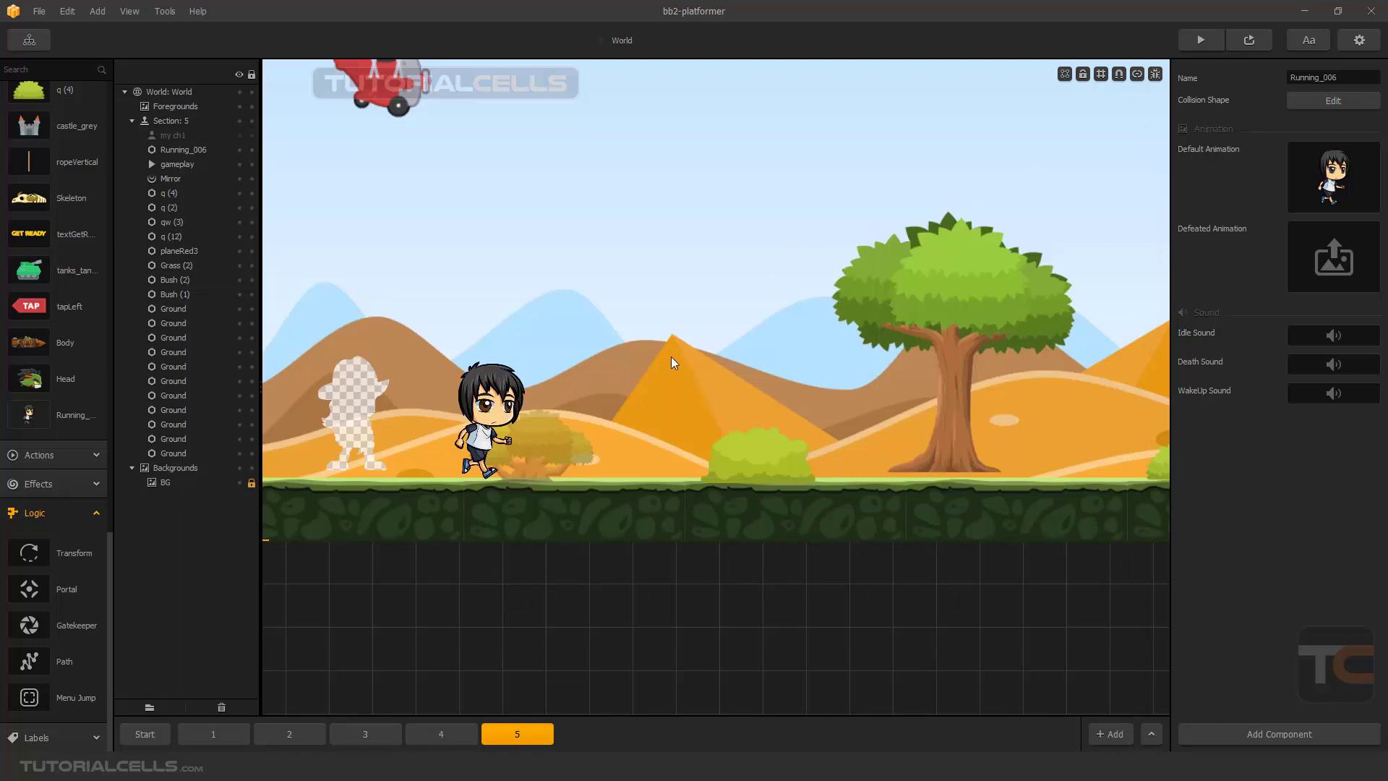
Step: Change the preset of the Running_006 object in the scene to Decoration
{"action": "left_click", "coordinate": [493, 409]}
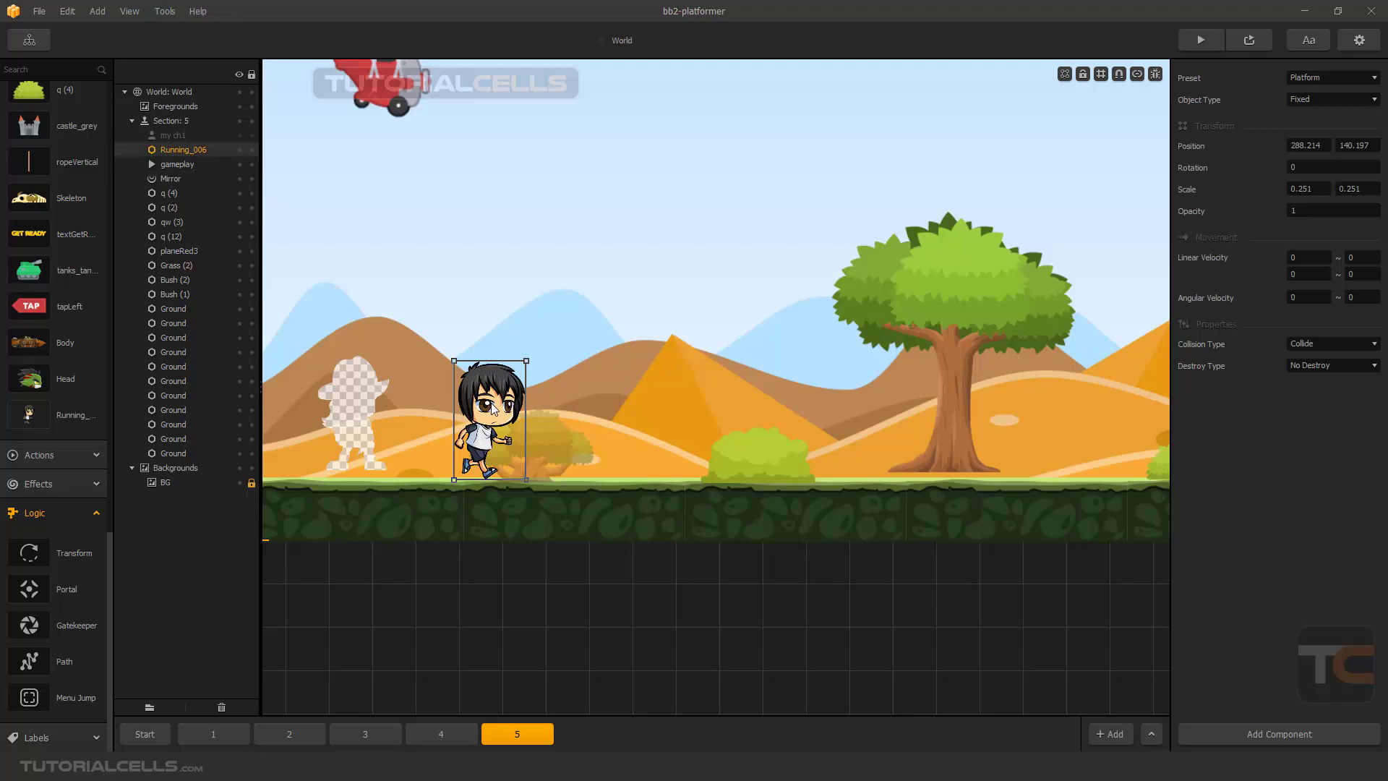
{"action": "left_click", "coordinate": [1311, 78]}
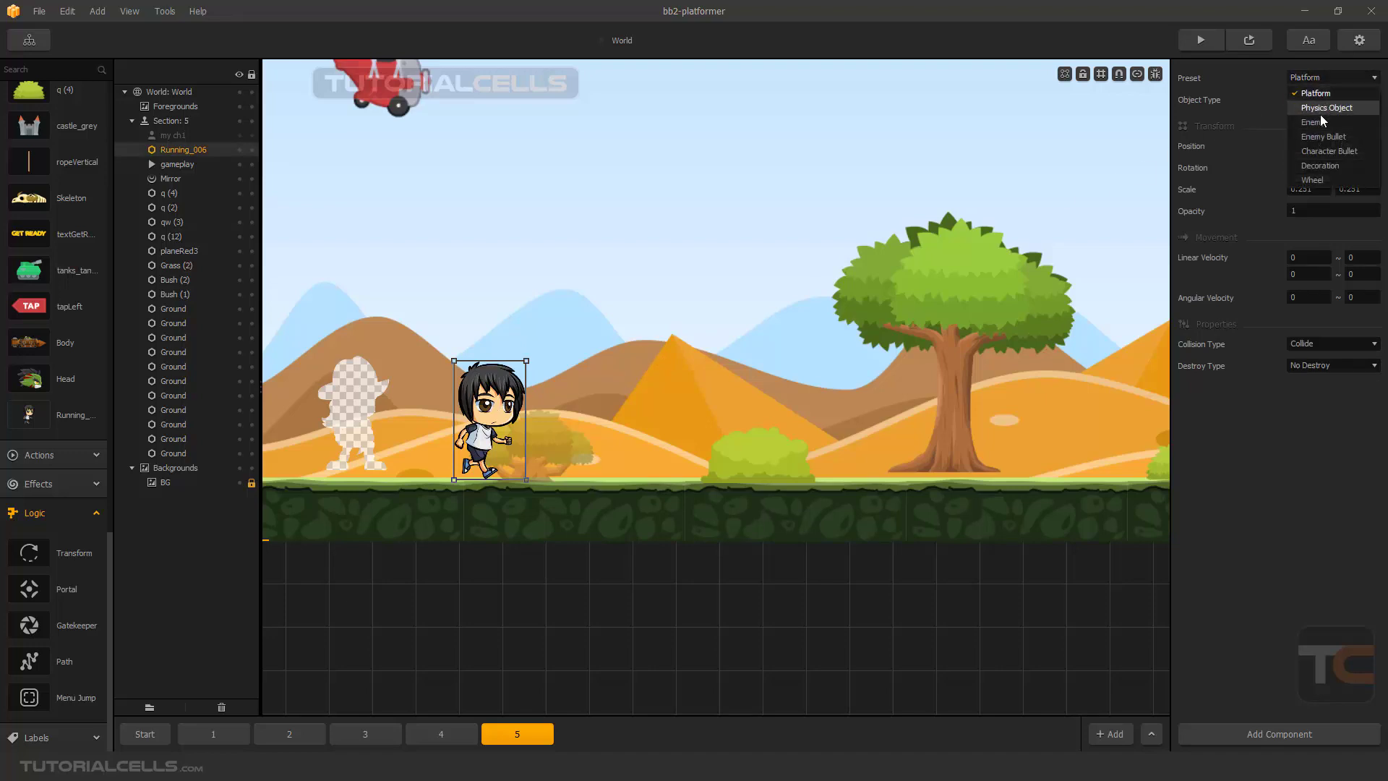
{"action": "left_click", "coordinate": [1279, 419]}
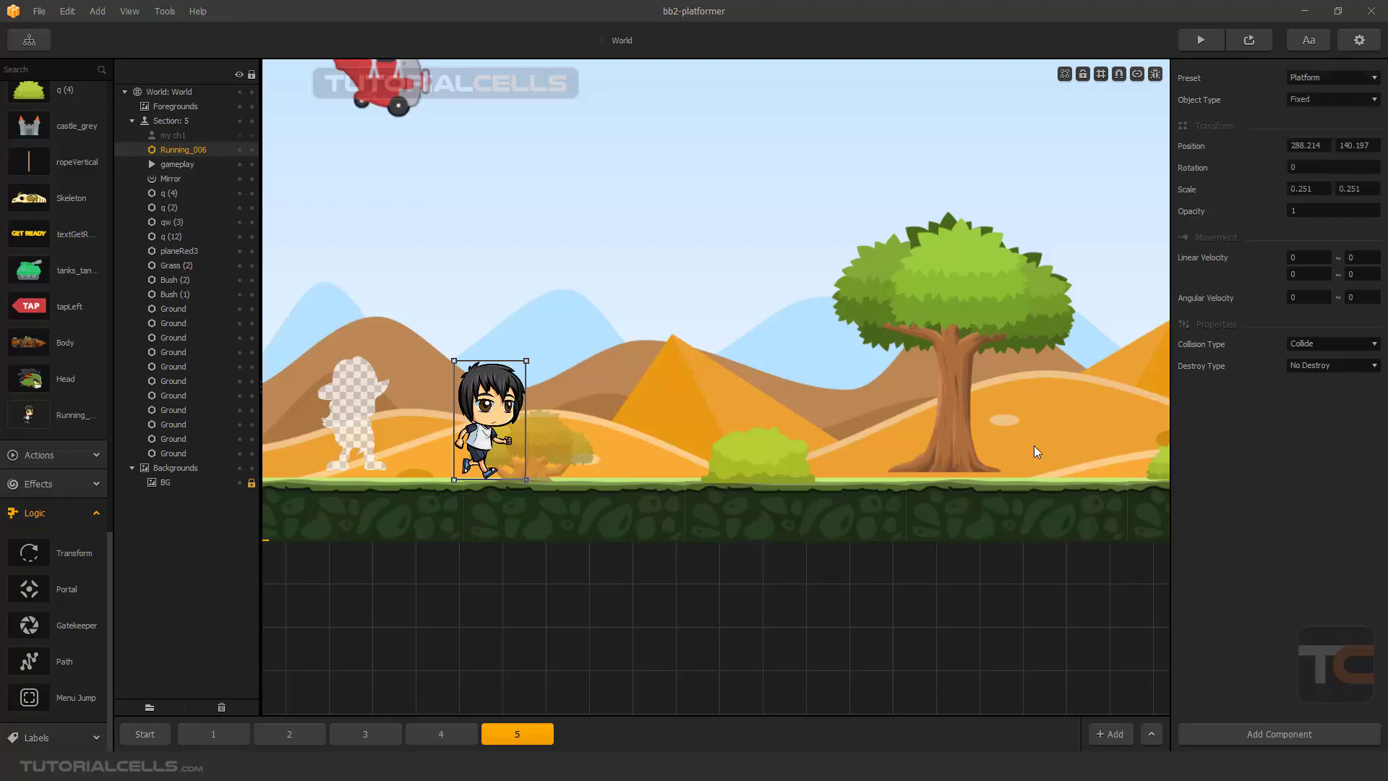
{"action": "left_click", "coordinate": [1356, 80]}
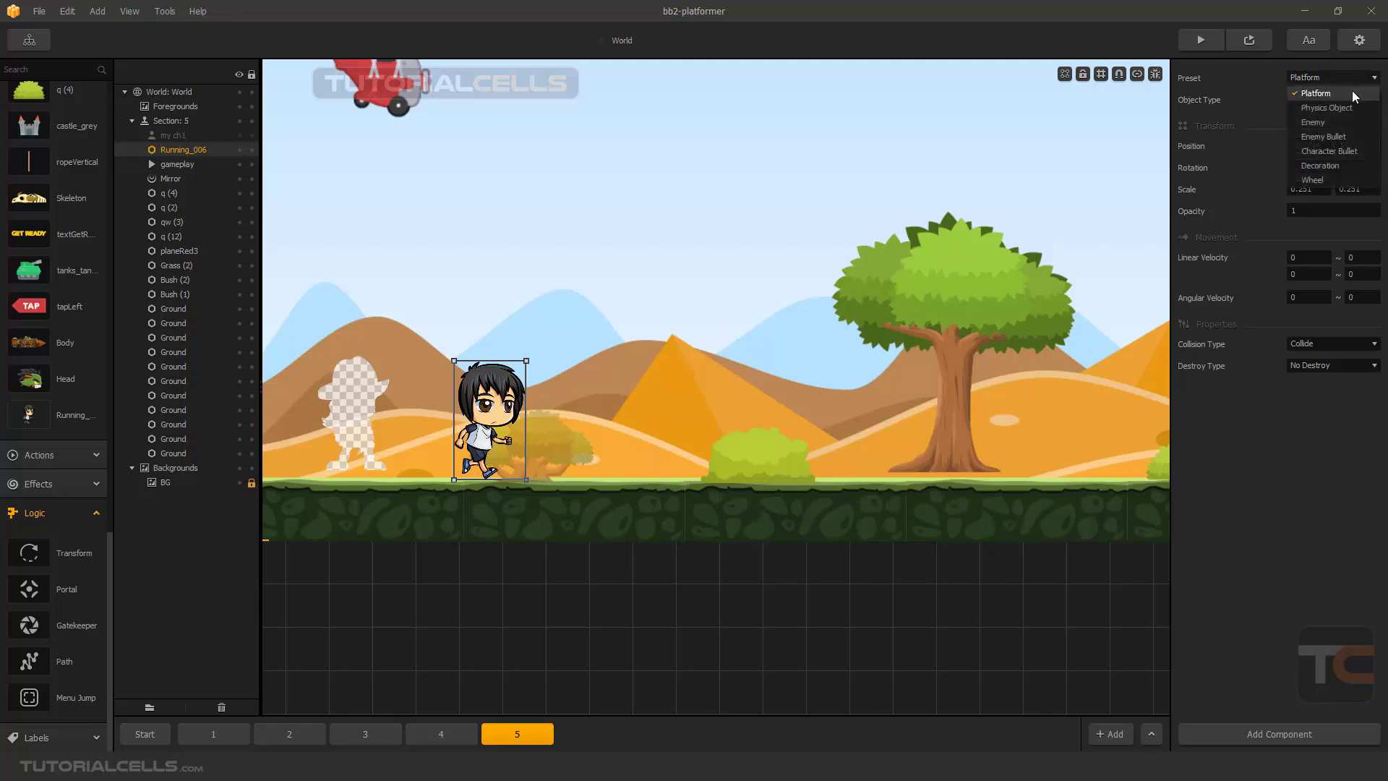
{"action": "left_click", "coordinate": [1320, 166]}
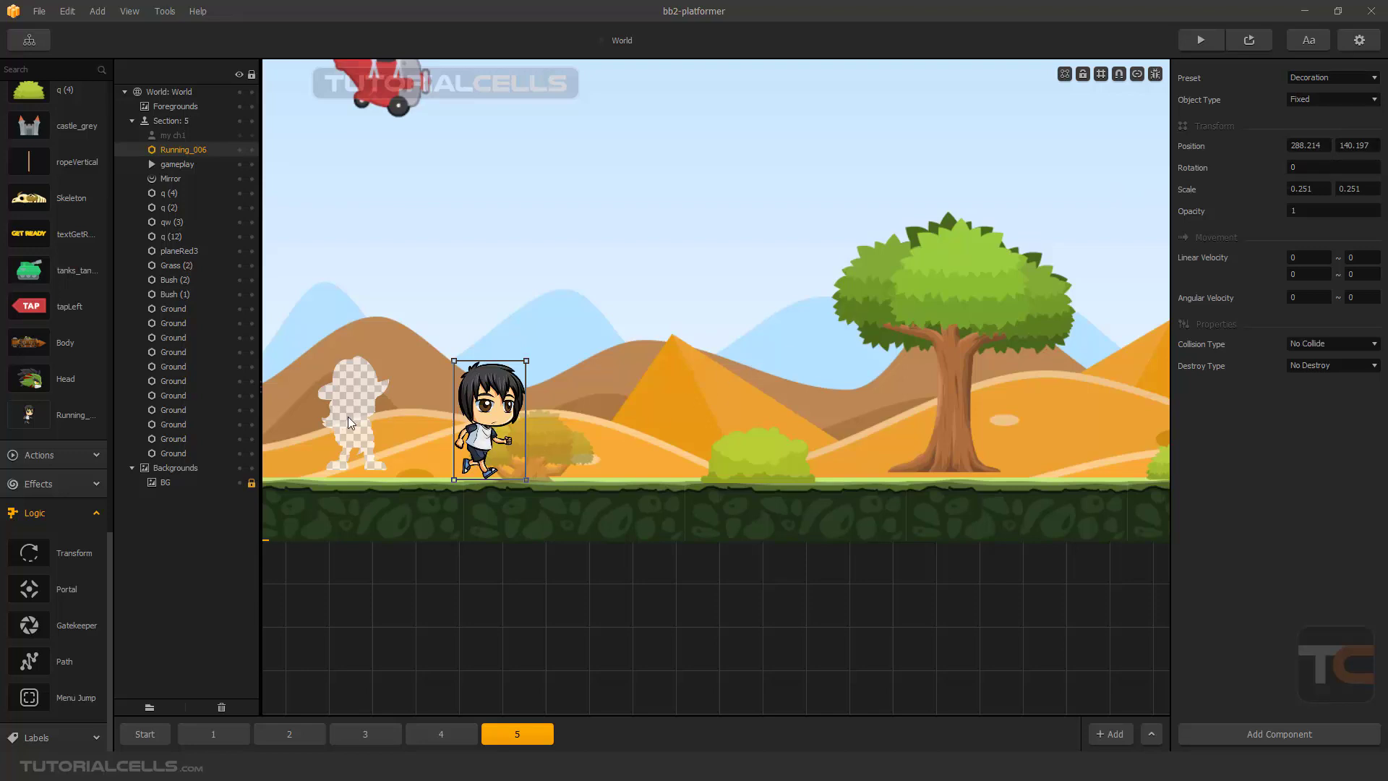
Step: Move the checkered player character placeholder slightly down onto the ground, and preview the scene
{"action": "mouse_move", "coordinate": [348, 417]}
{"action": "left_mouse_down"}
{"action": "mouse_move", "coordinate": [433, 420]}
{"action": "mouse_move", "coordinate": [413, 436]}
{"action": "mouse_move", "coordinate": [337, 427]}
{"action": "left_mouse_up"}
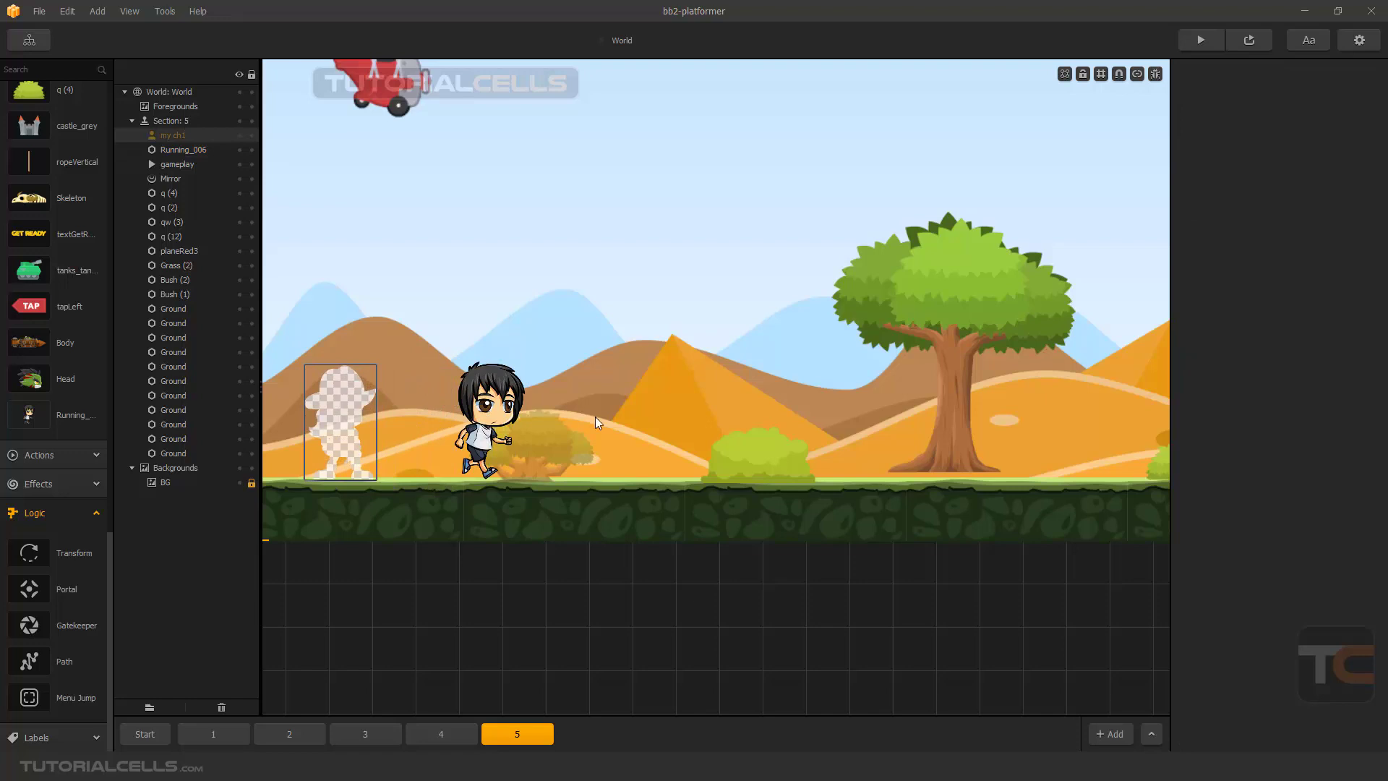
{"action": "left_click", "coordinate": [486, 411]}
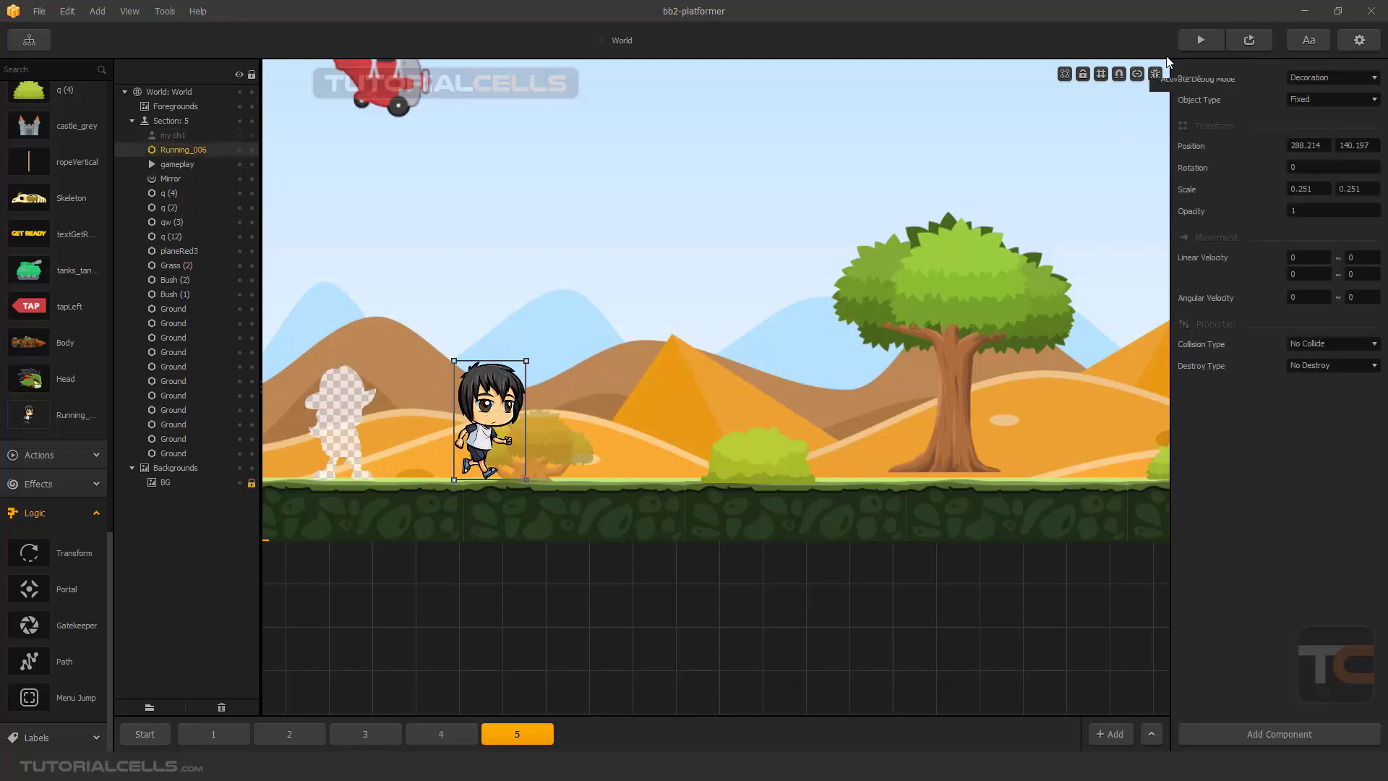
{"action": "left_click", "coordinate": [1248, 39]}
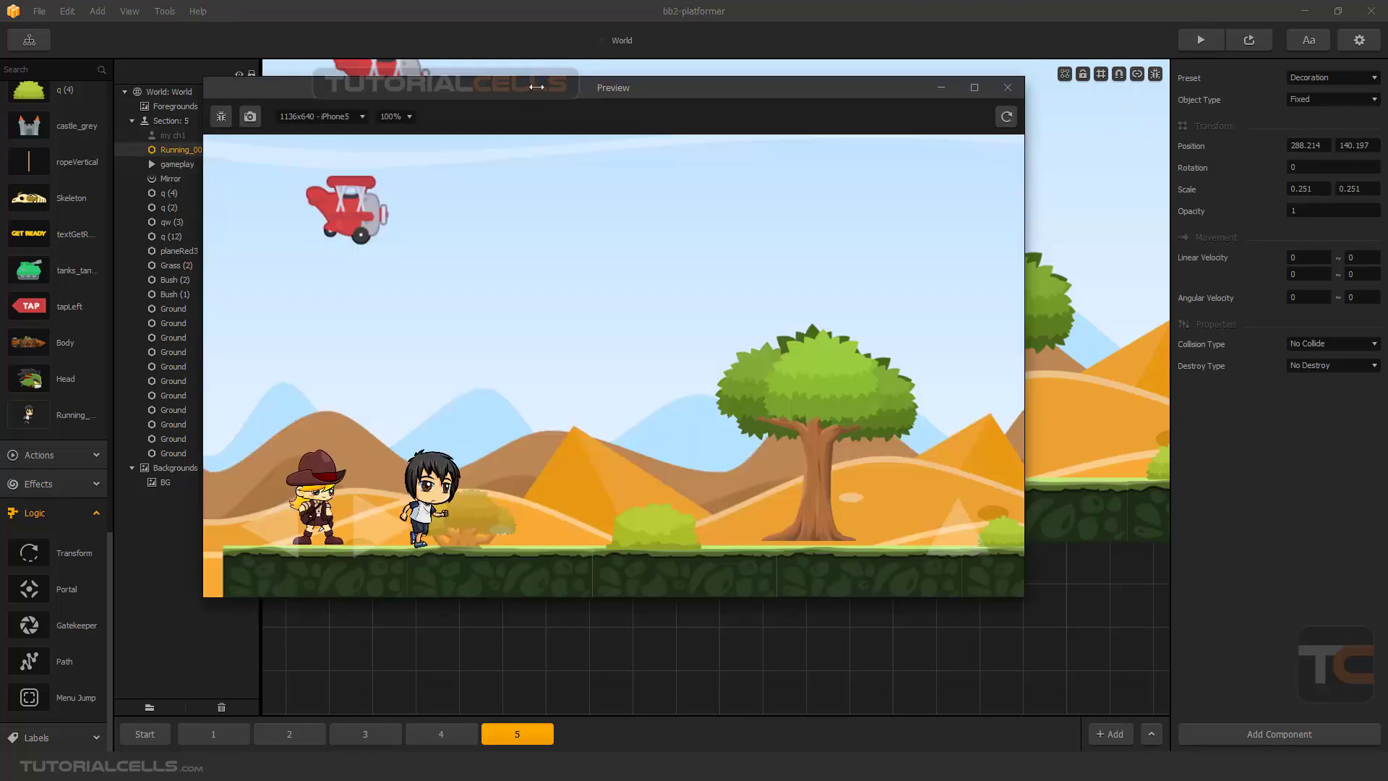
{"action": "left_click_drag", "start_coordinate": [543, 94], "coordinate": [561, 95]}
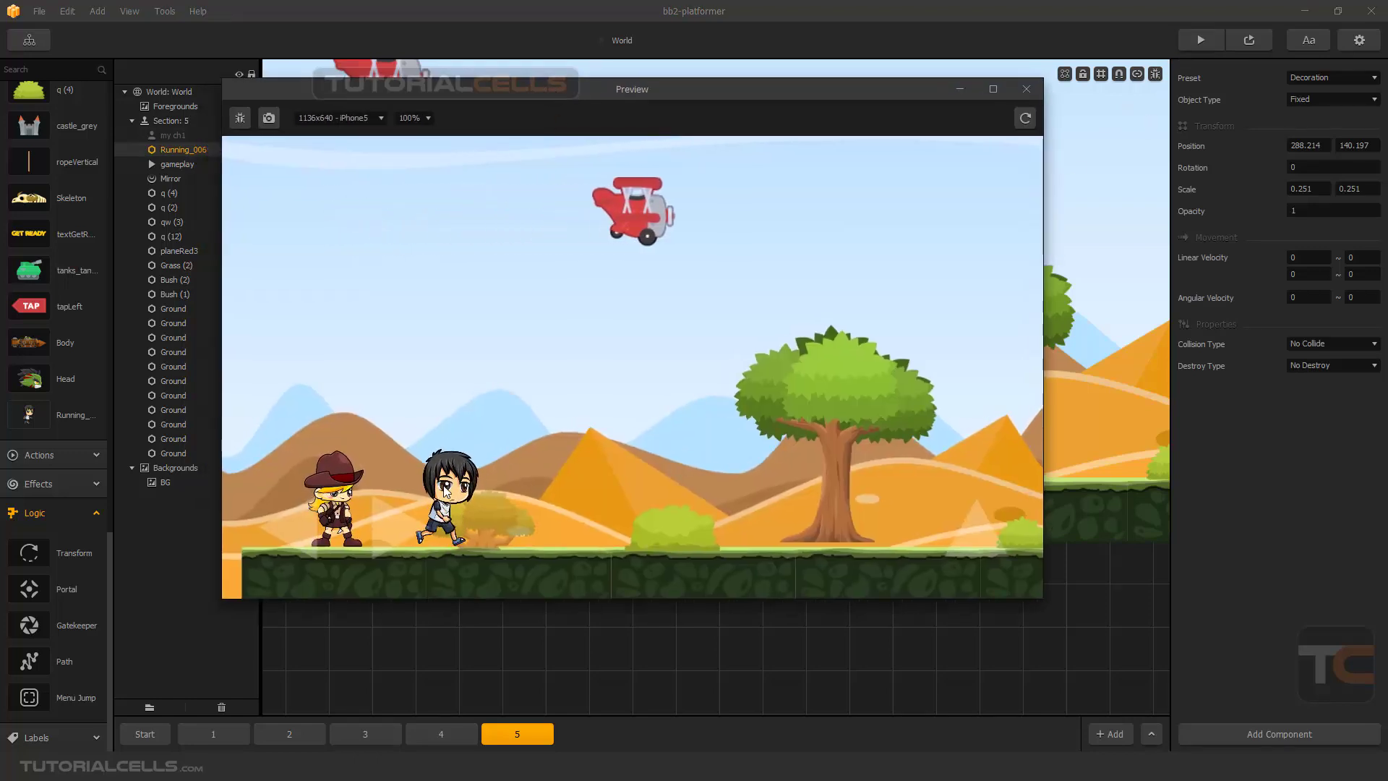
{"action": "left_click", "coordinate": [1027, 90]}
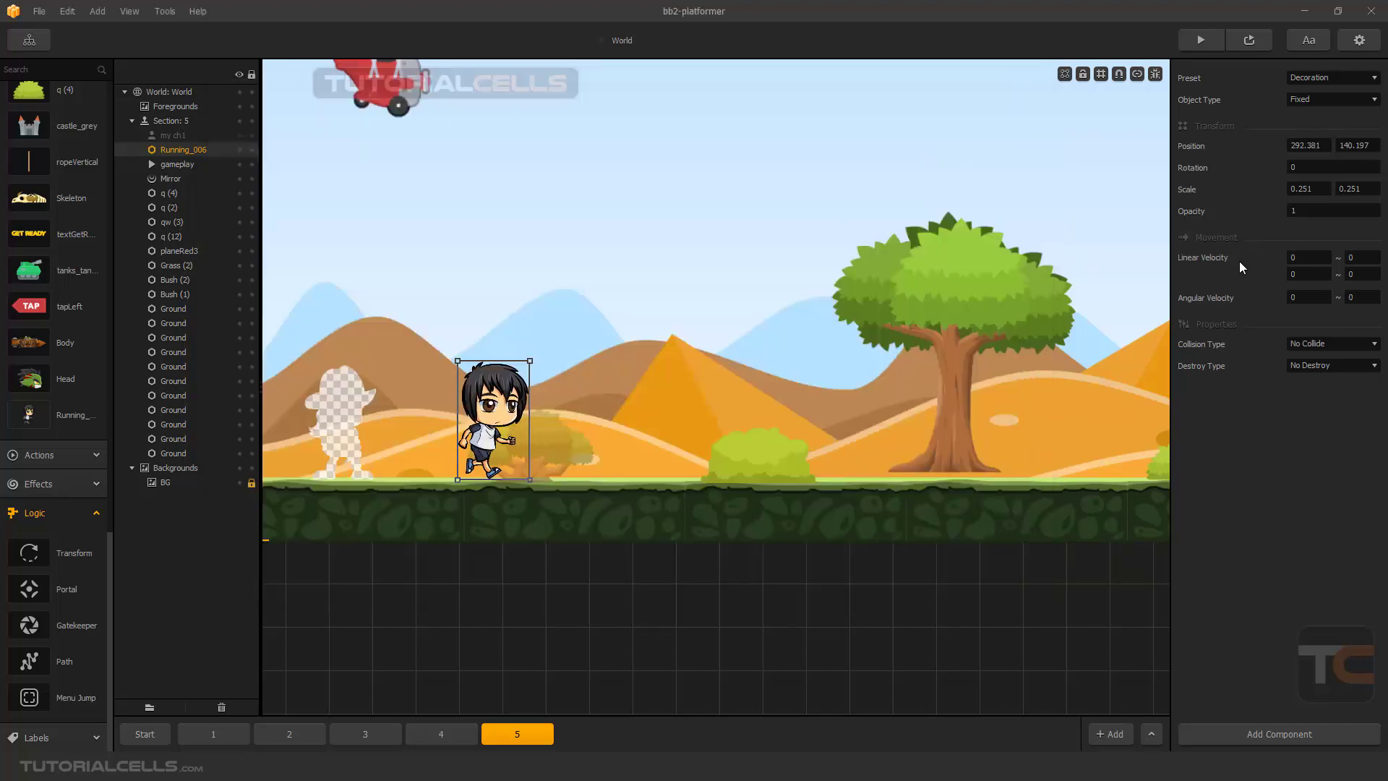
Step: Set the first horizontal linear velocity value of Running_006 to 5, and preview the scene
{"action": "left_click", "coordinate": [1303, 258]}
{"action": "left_click", "coordinate": [1301, 257]}
{"action": "type", "text": "5"}
{"action": "left_click", "coordinate": [1252, 442]}
{"action": "left_click", "coordinate": [1249, 41]}
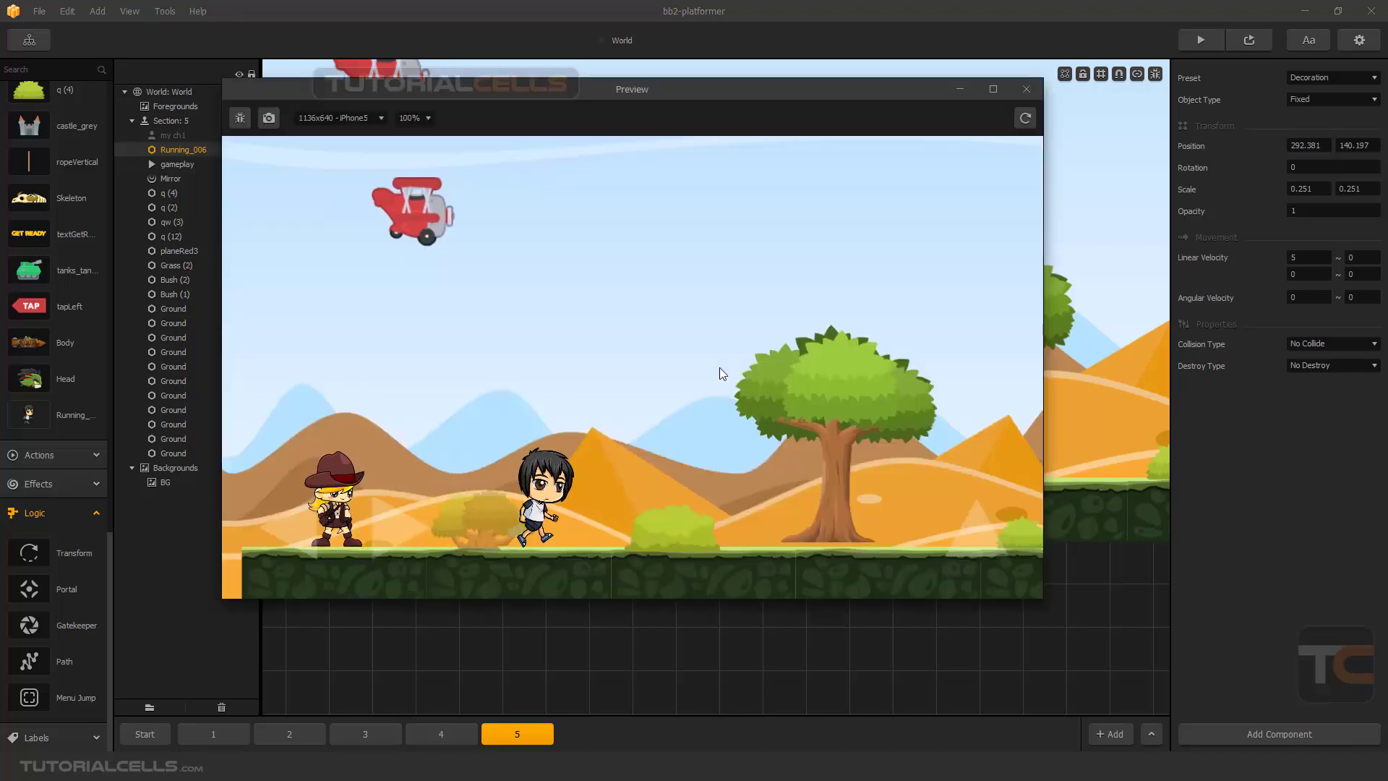
{"action": "left_click", "coordinate": [1027, 89]}
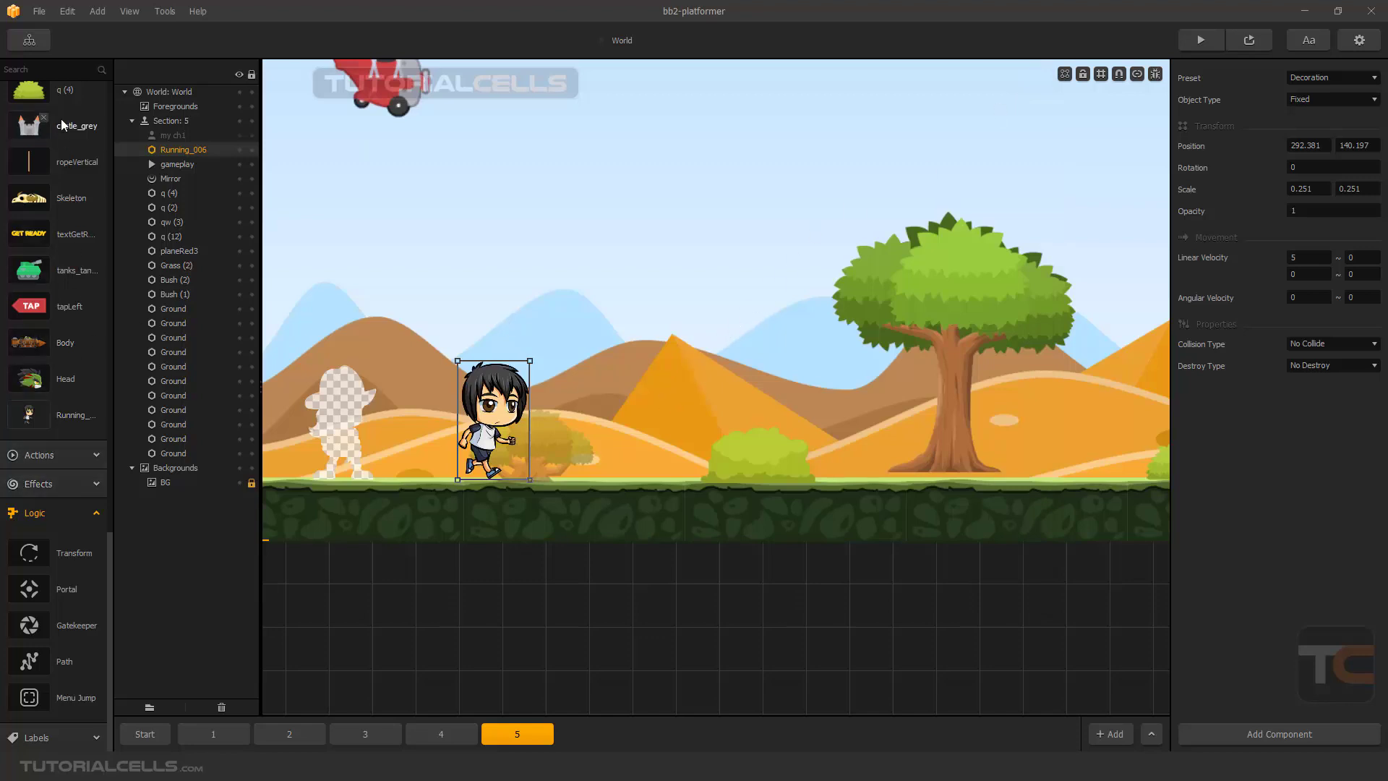
Step: Add a Transform logic object to the scene in front of the green bush, at about position 578, 109
{"action": "scroll", "coordinate": [69, 106], "scroll_direction": "up", "scroll_amount": 10}
{"action": "scroll", "coordinate": [69, 106], "scroll_direction": "down", "scroll_amount": 10}
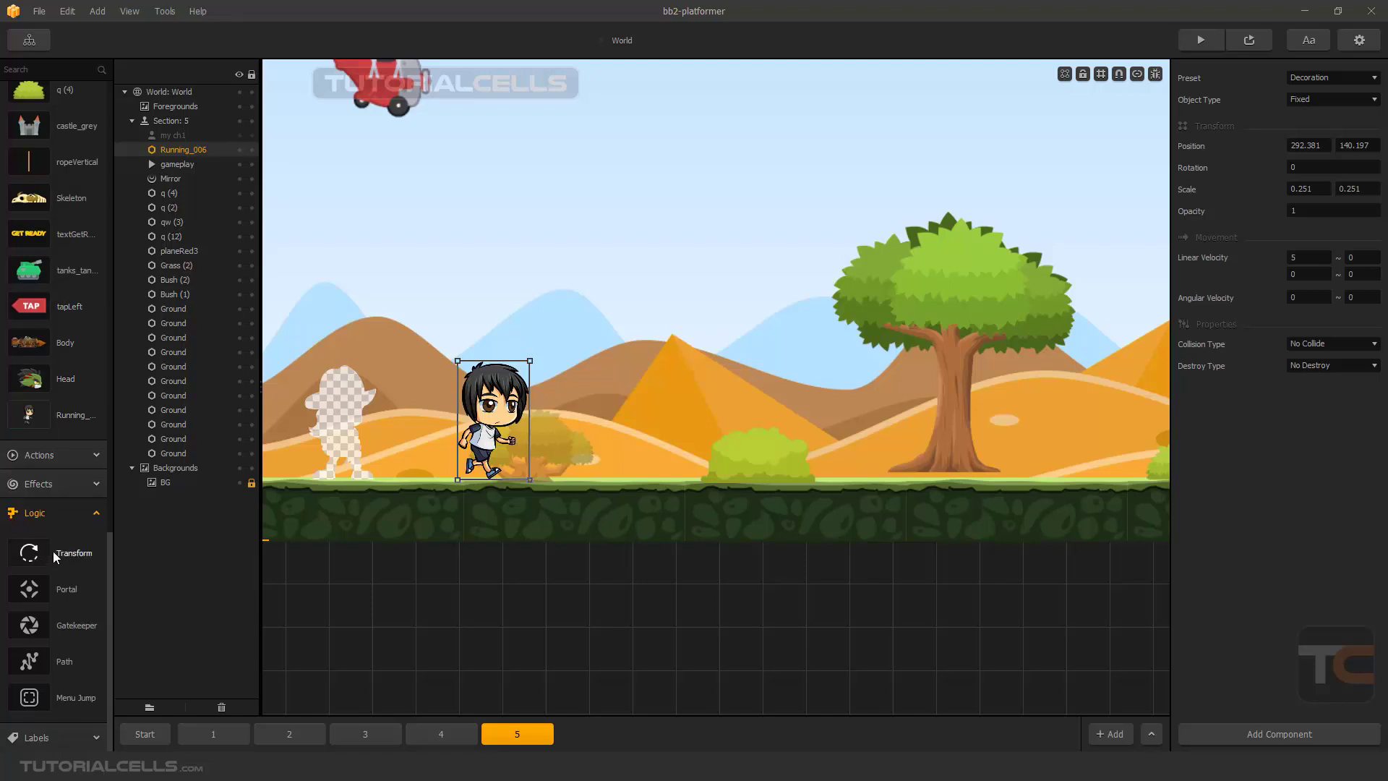
{"action": "left_click_drag", "start_coordinate": [65, 554], "coordinate": [740, 450]}
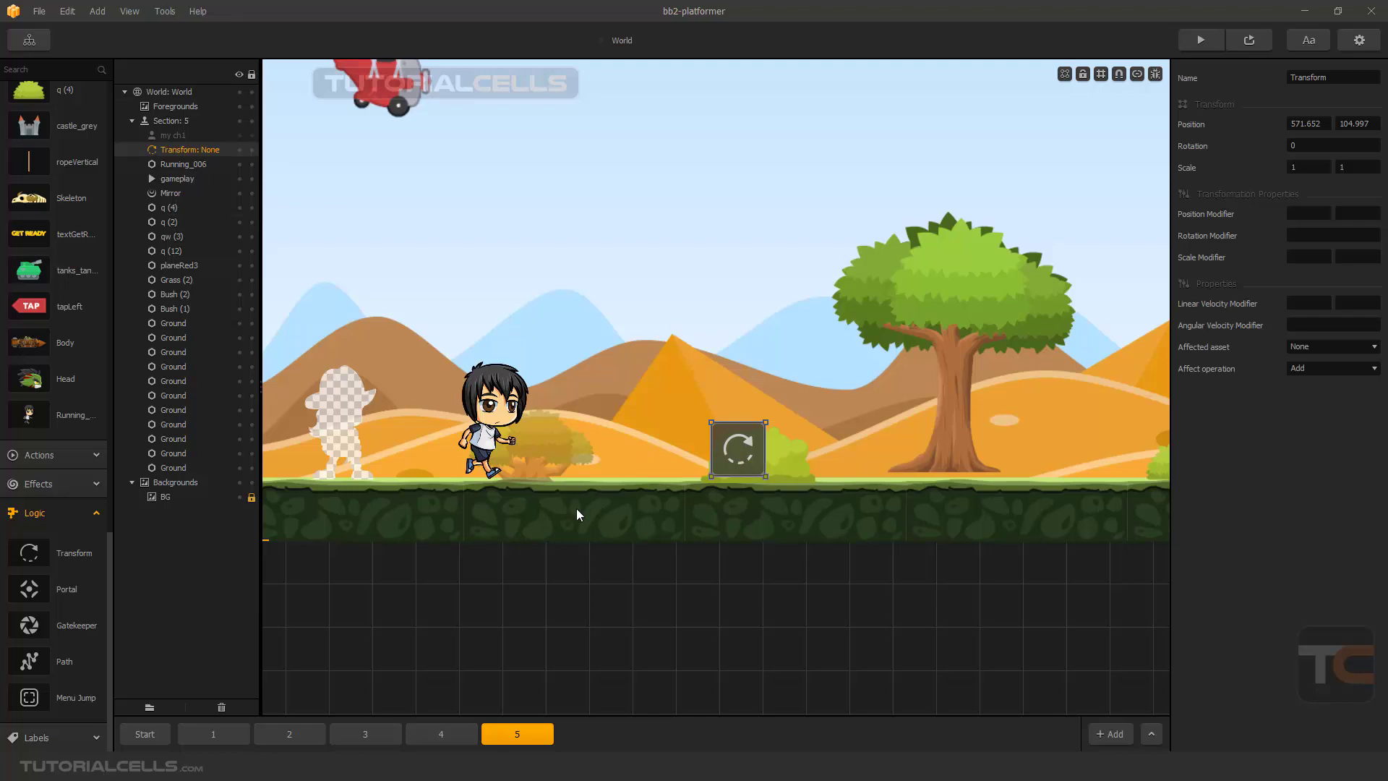
{"action": "left_click_drag", "start_coordinate": [720, 464], "coordinate": [752, 449]}
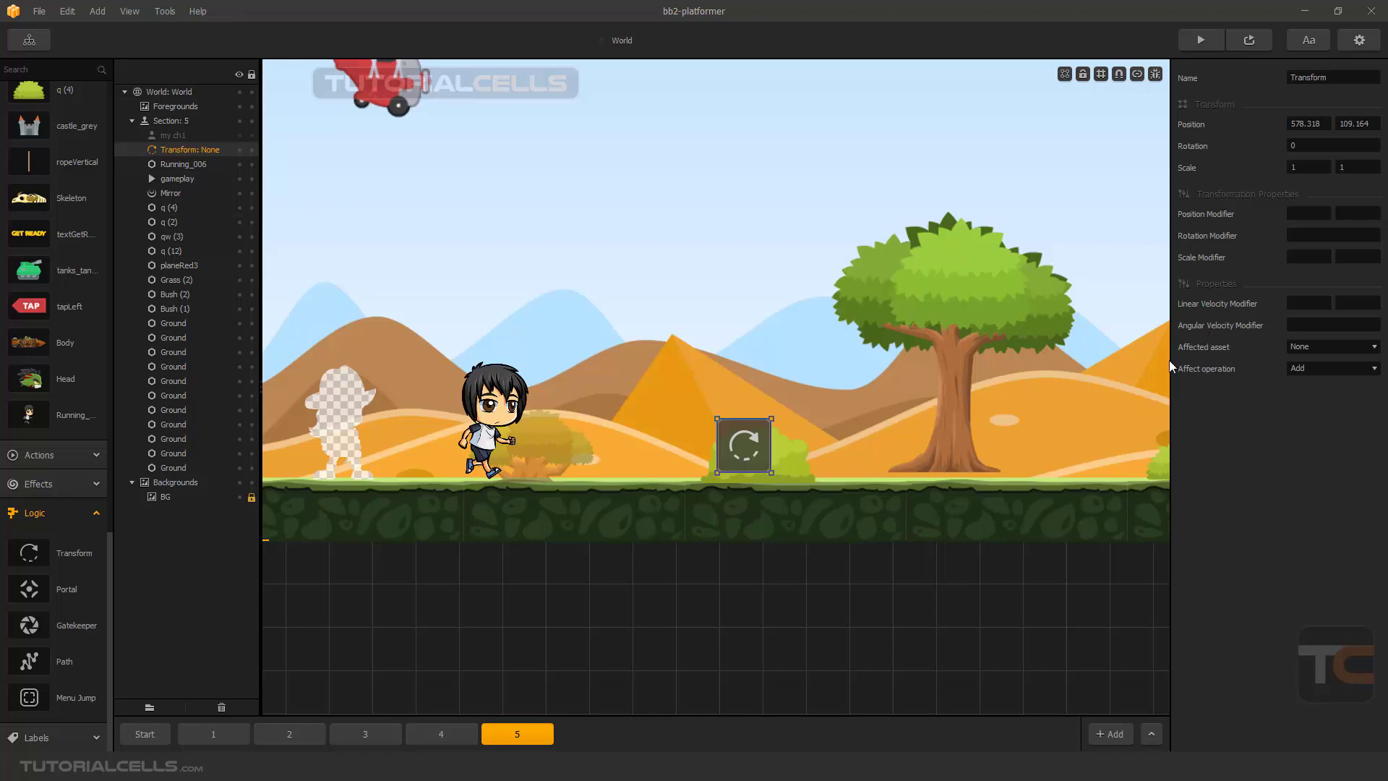
Step: Widen the gap by moving the running boy to about 237, 140 and the Transform object to about 663, 110
{"action": "mouse_move", "coordinate": [483, 447]}
{"action": "left_mouse_down"}
{"action": "mouse_move", "coordinate": [590, 431]}
{"action": "mouse_move", "coordinate": [738, 448]}
{"action": "mouse_move", "coordinate": [458, 443]}
{"action": "left_mouse_up"}
{"action": "left_click", "coordinate": [752, 445]}
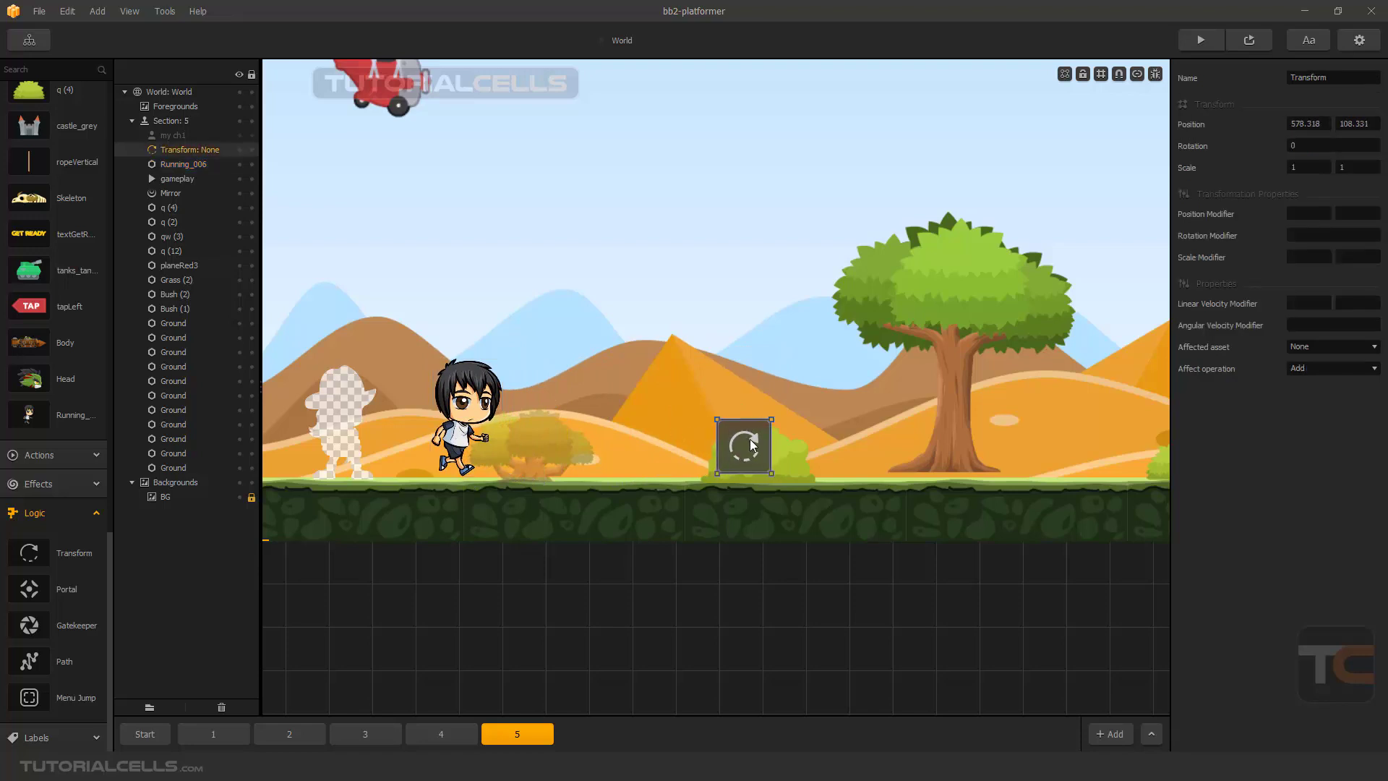
{"action": "left_click_drag", "start_coordinate": [752, 445], "coordinate": [753, 445]}
{"action": "left_click_drag", "start_coordinate": [756, 444], "coordinate": [810, 445]}
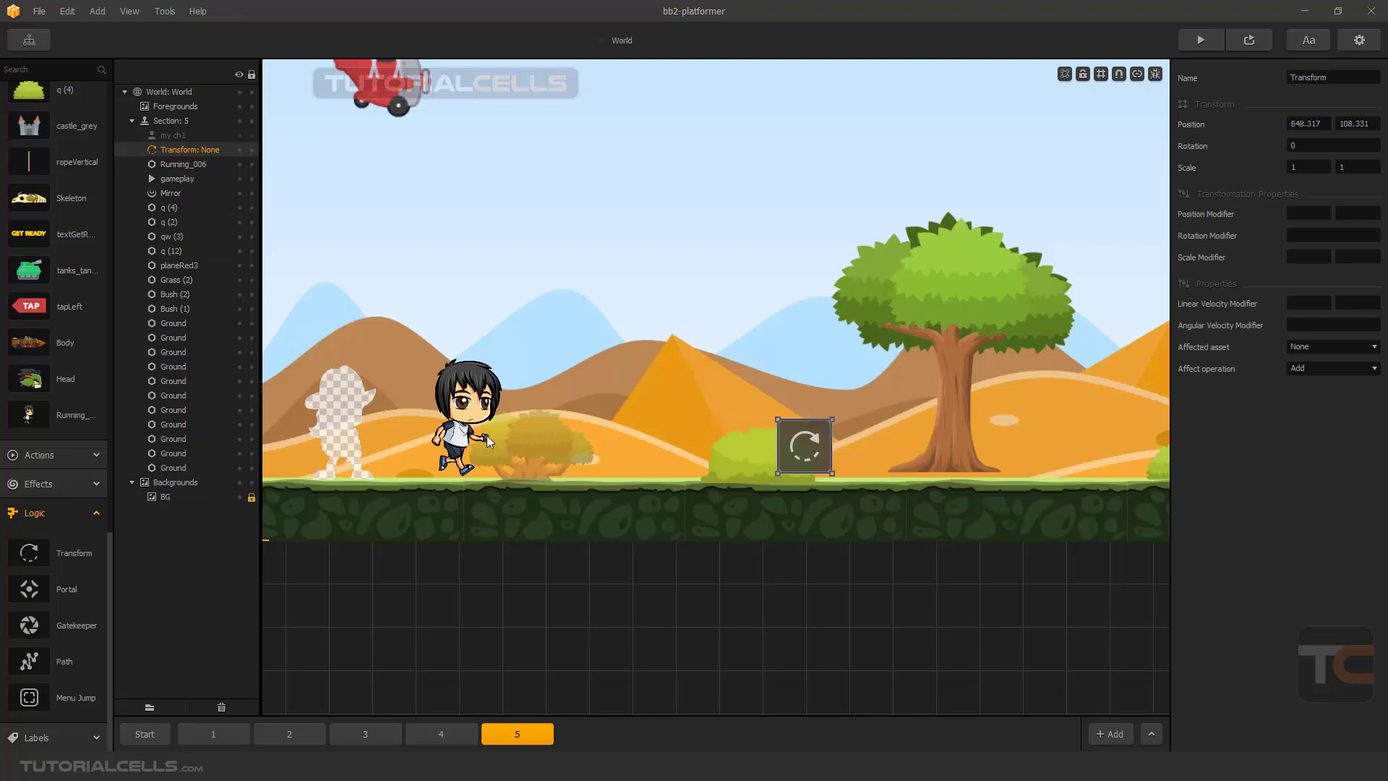
{"action": "left_click_drag", "start_coordinate": [487, 435], "coordinate": [447, 438]}
{"action": "left_click_drag", "start_coordinate": [823, 434], "coordinate": [823, 443]}
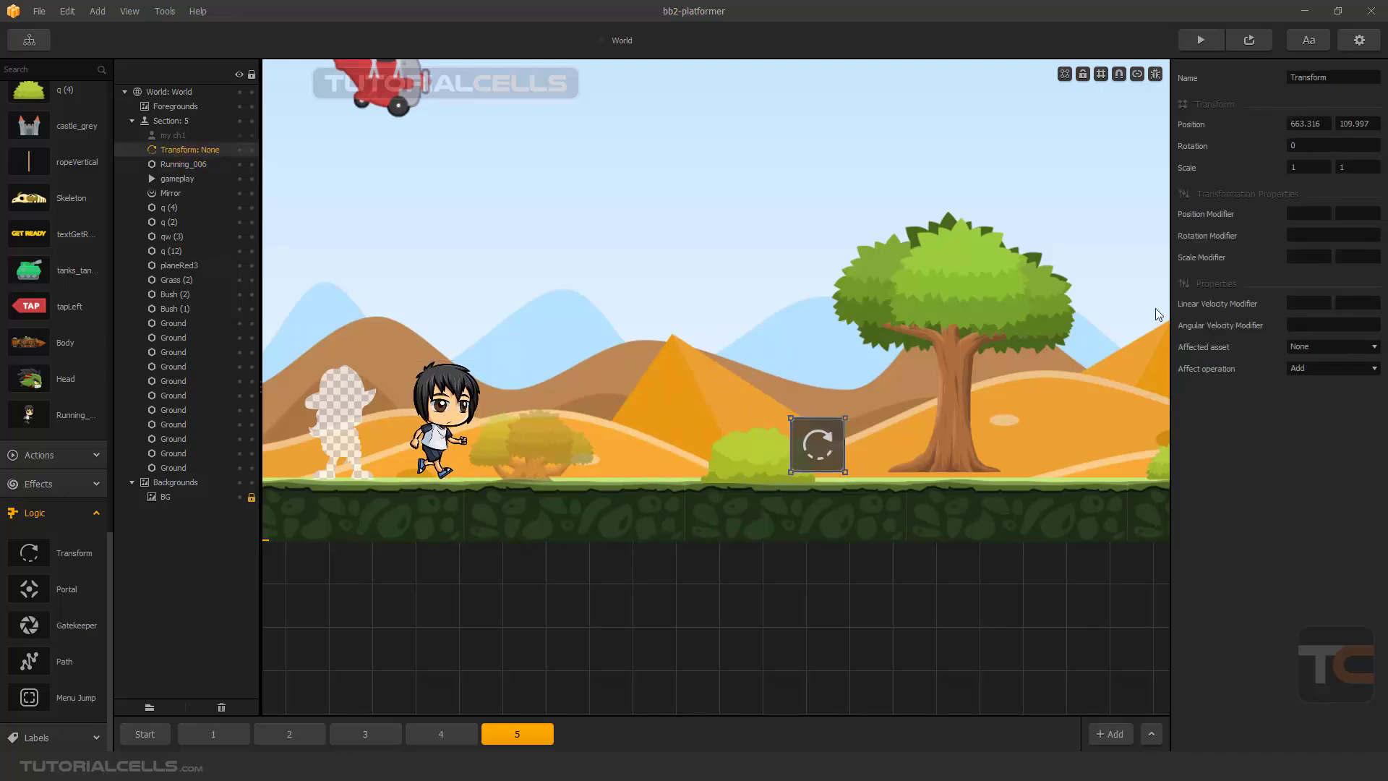
Step: Check the running boy's linear velocity against the Transform object's properties, nudging the Transform to about position 666, 106
{"action": "left_click", "coordinate": [431, 442]}
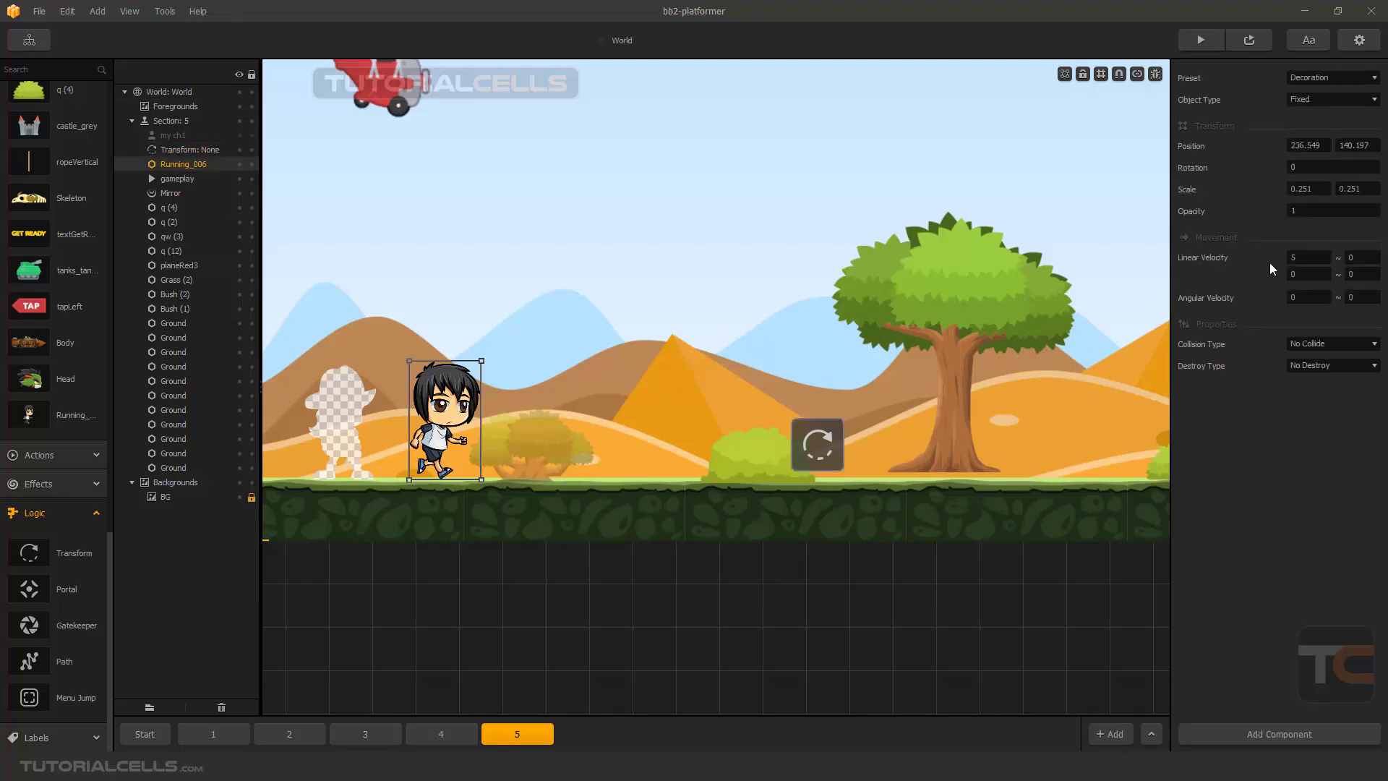
{"action": "left_click", "coordinate": [1306, 259]}
{"action": "left_click", "coordinate": [813, 438]}
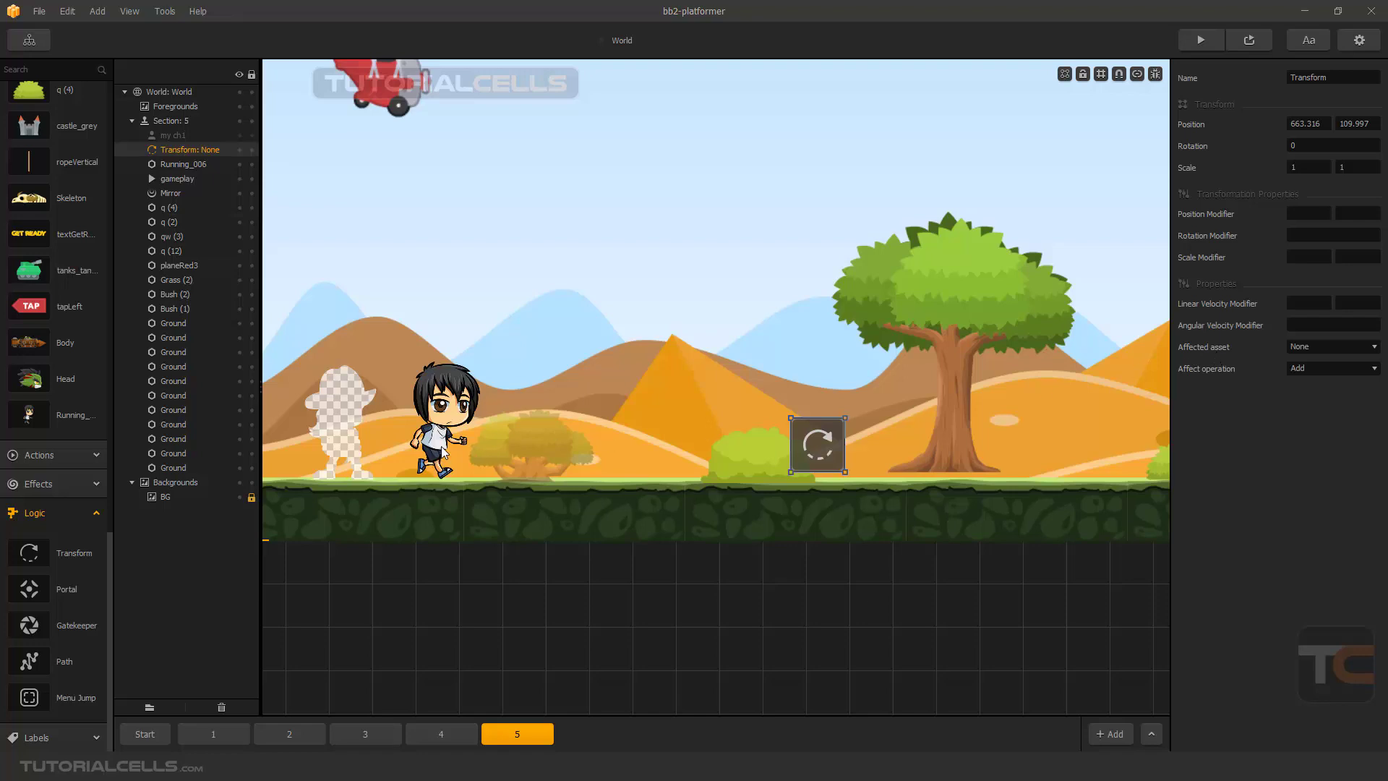
{"action": "left_click", "coordinate": [174, 164]}
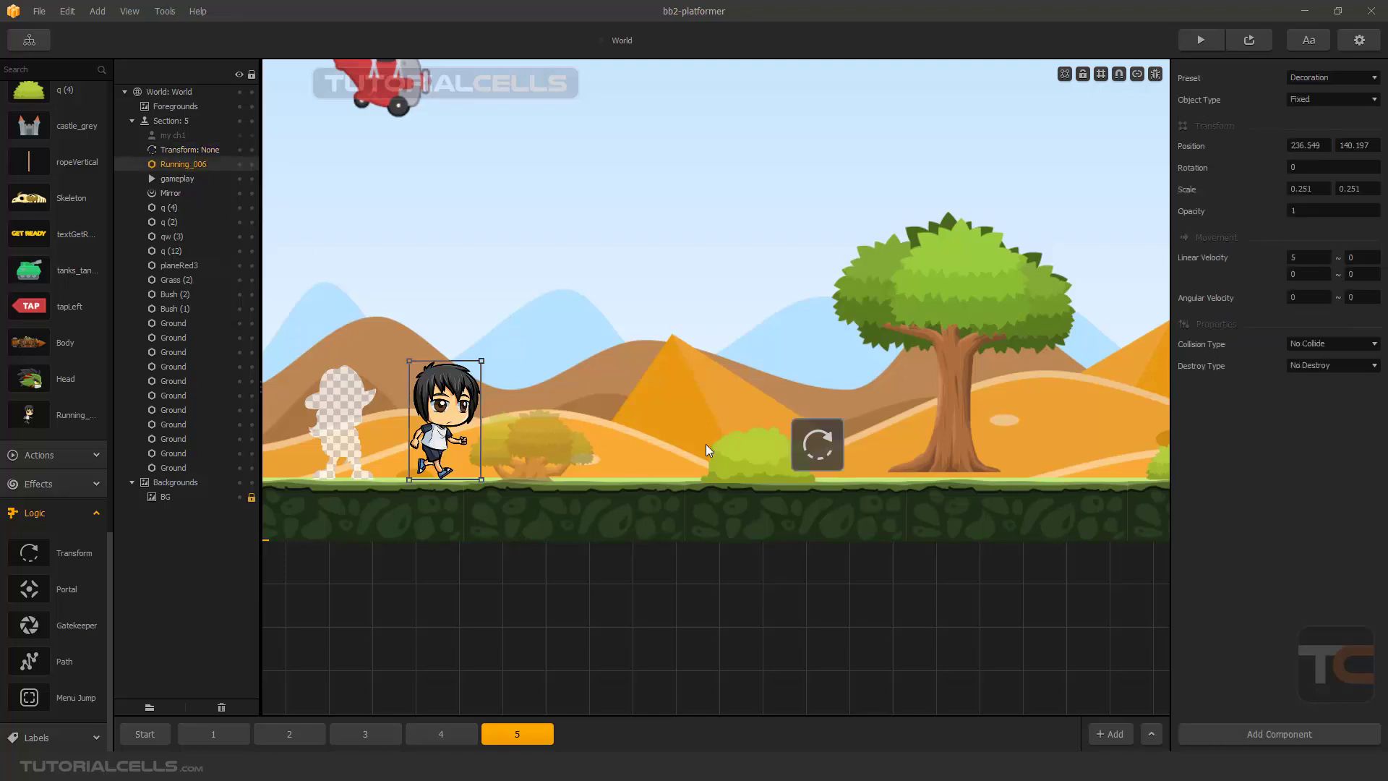
{"action": "left_click", "coordinate": [823, 450]}
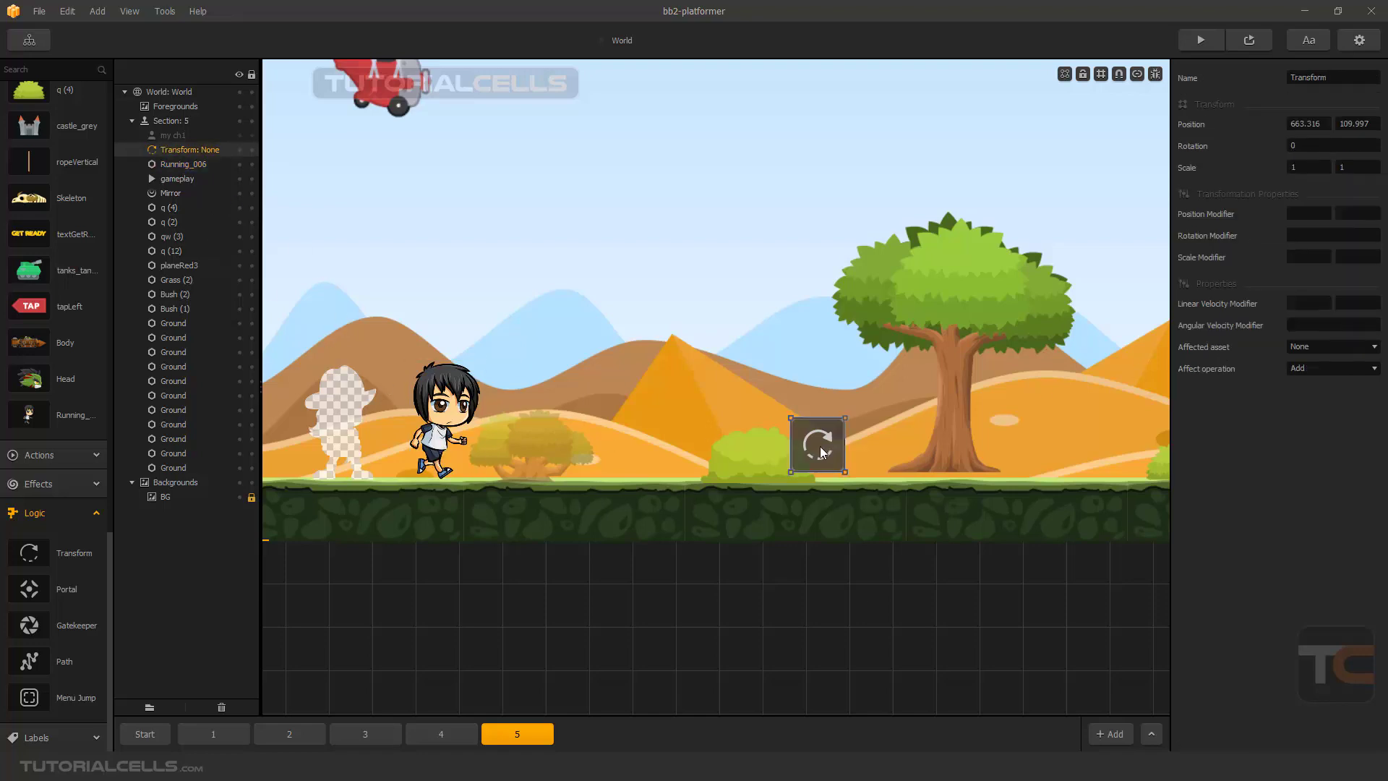
{"action": "left_click", "coordinate": [449, 403]}
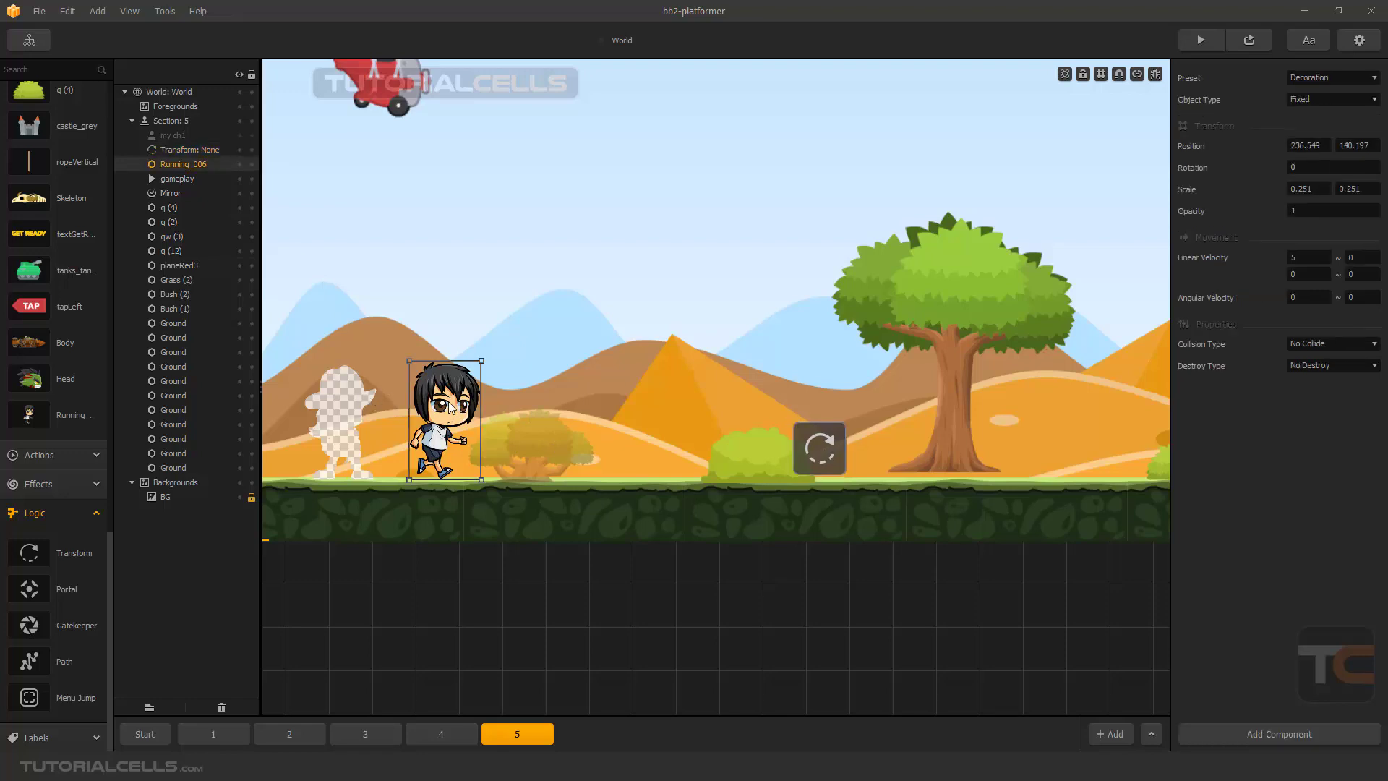
Step: Set the Transform object's affected asset to Running_006 and its affect operation to Replace
{"action": "left_click", "coordinate": [822, 450]}
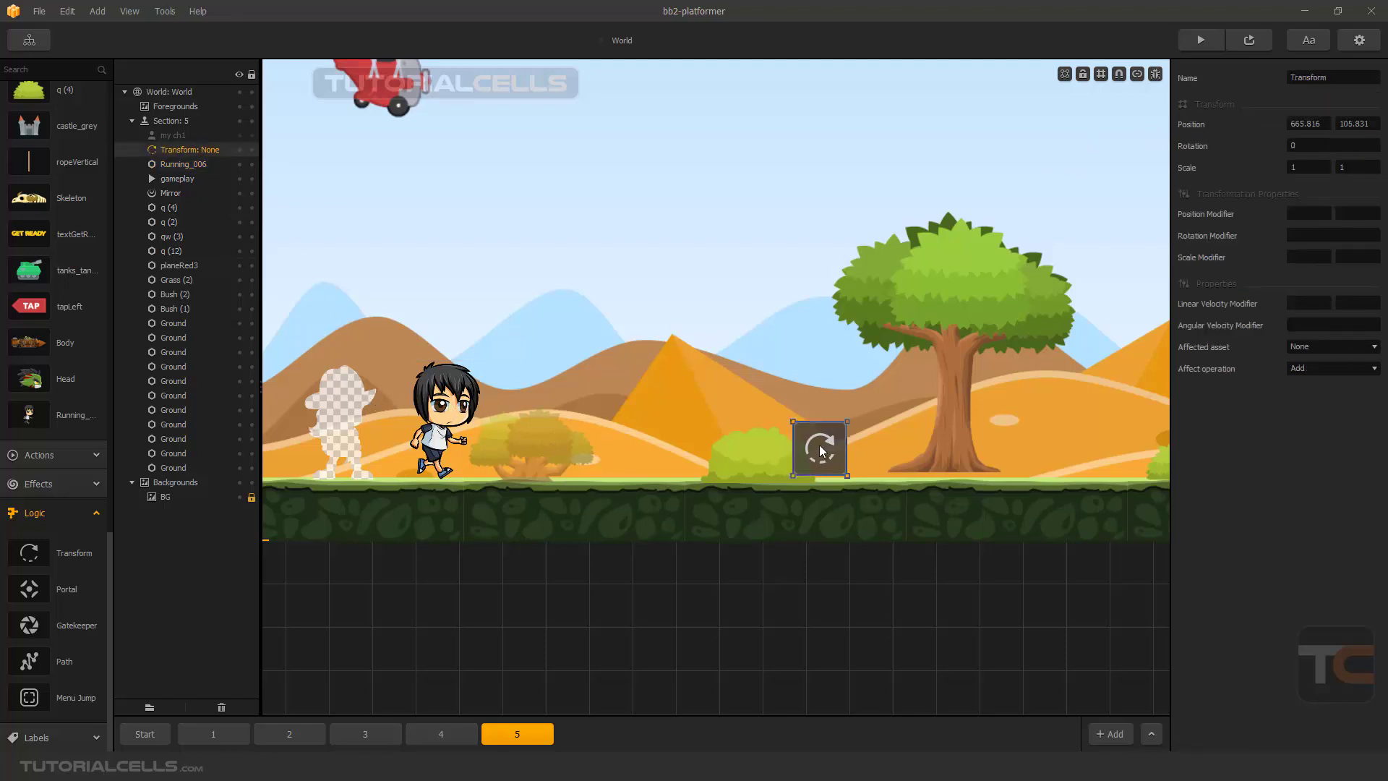
{"action": "left_click", "coordinate": [1317, 347]}
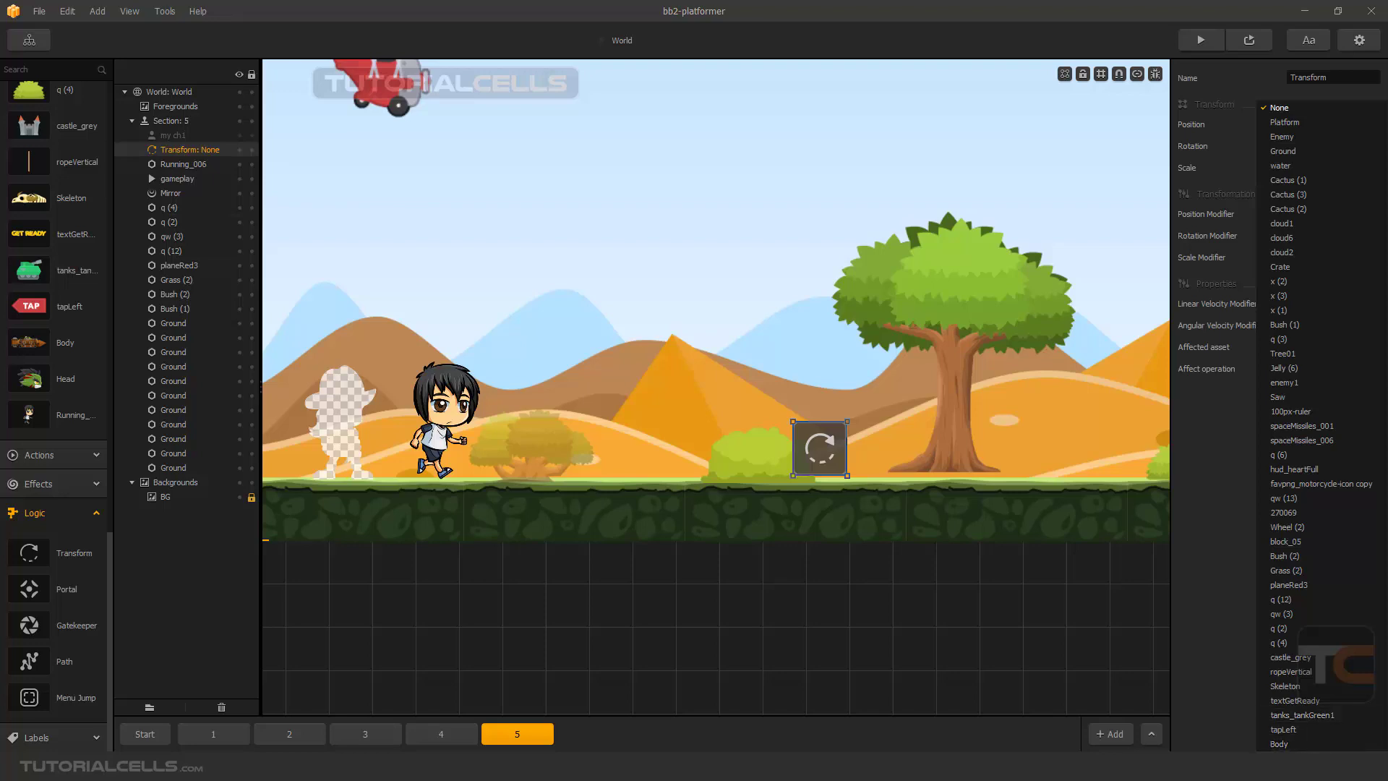
{"action": "scroll", "coordinate": [1304, 730], "scroll_direction": "down", "scroll_amount": 1}
{"action": "left_click", "coordinate": [1304, 743]}
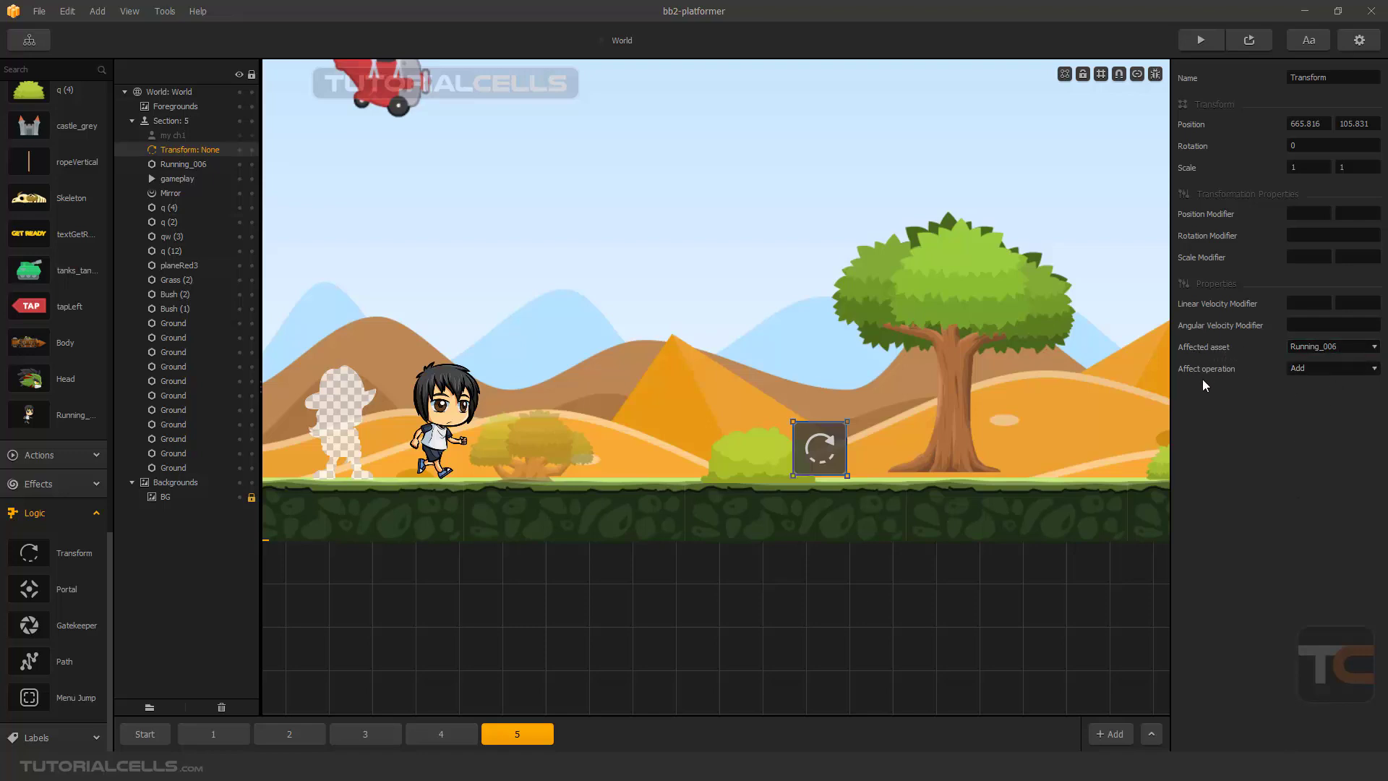
{"action": "left_click", "coordinate": [1302, 368]}
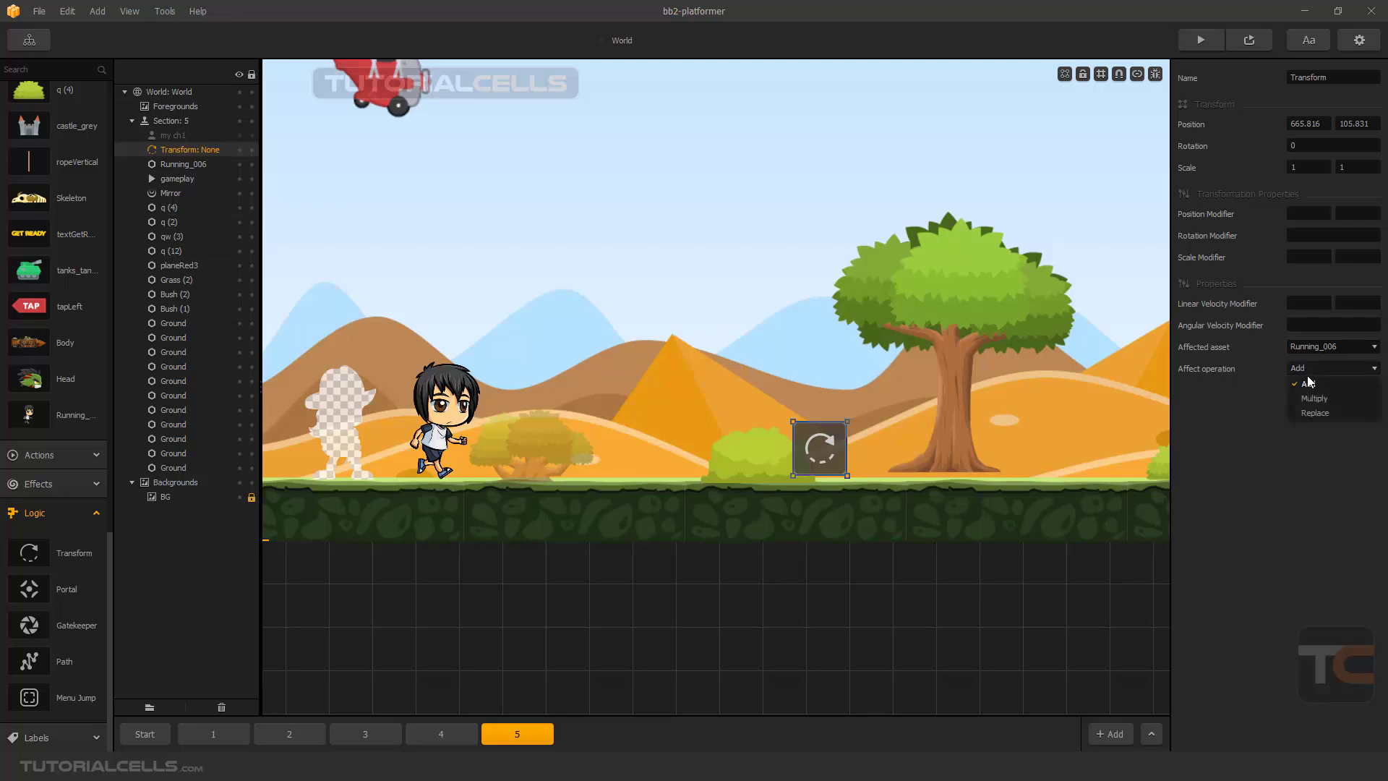
{"action": "left_click", "coordinate": [1310, 413]}
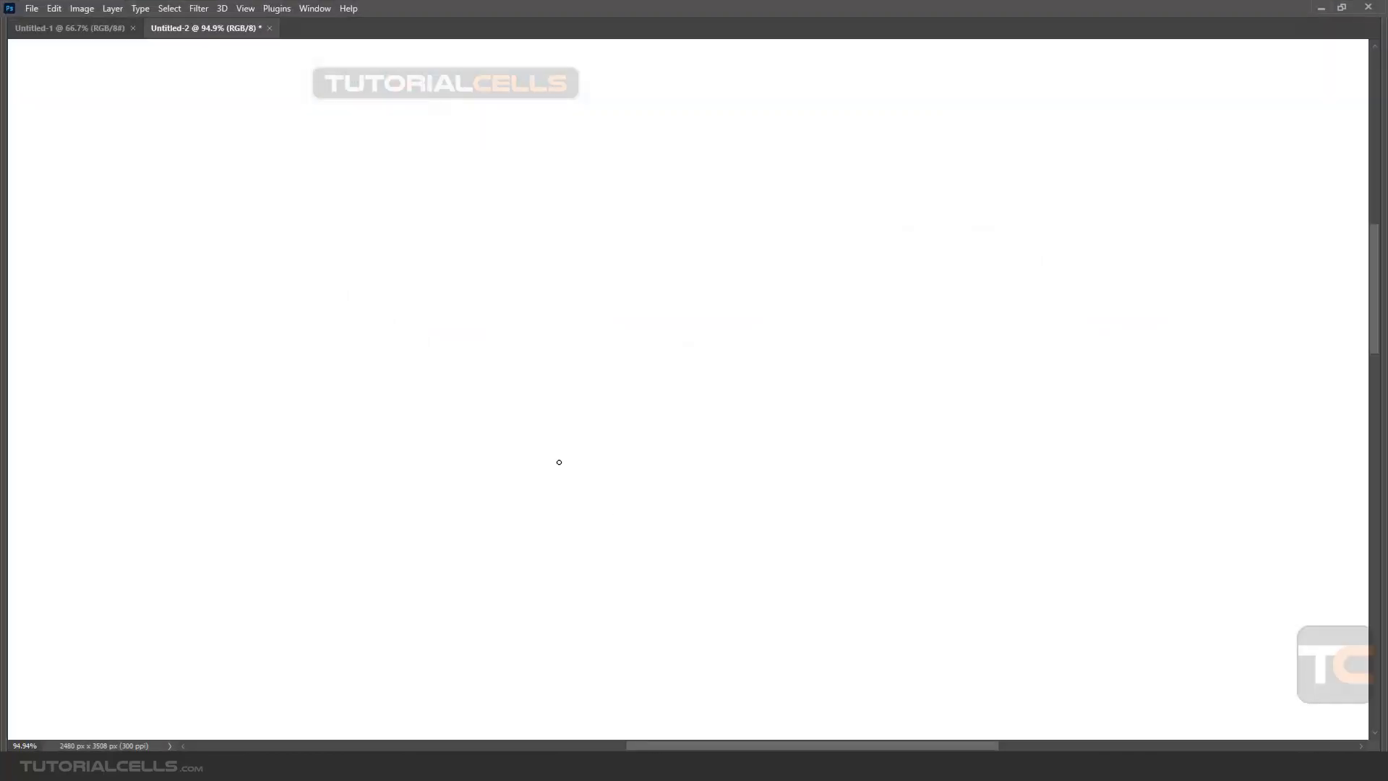
Step: Switch to Photoshop and draw a horizontal arrow pointing right on the blank canvas, labelled X at its tip
{"action": "left_click_drag", "start_coordinate": [538, 465], "coordinate": [942, 474]}
{"action": "mouse_move", "coordinate": [533, 484]}
{"action": "left_mouse_down"}
{"action": "mouse_move", "coordinate": [969, 480]}
{"action": "mouse_move", "coordinate": [949, 500]}
{"action": "left_mouse_up"}
{"action": "mouse_move", "coordinate": [1010, 463]}
{"action": "left_mouse_down"}
{"action": "mouse_move", "coordinate": [1018, 497]}
{"action": "mouse_move", "coordinate": [1014, 483]}
{"action": "left_mouse_up"}
{"action": "left_click", "coordinate": [1029, 465]}
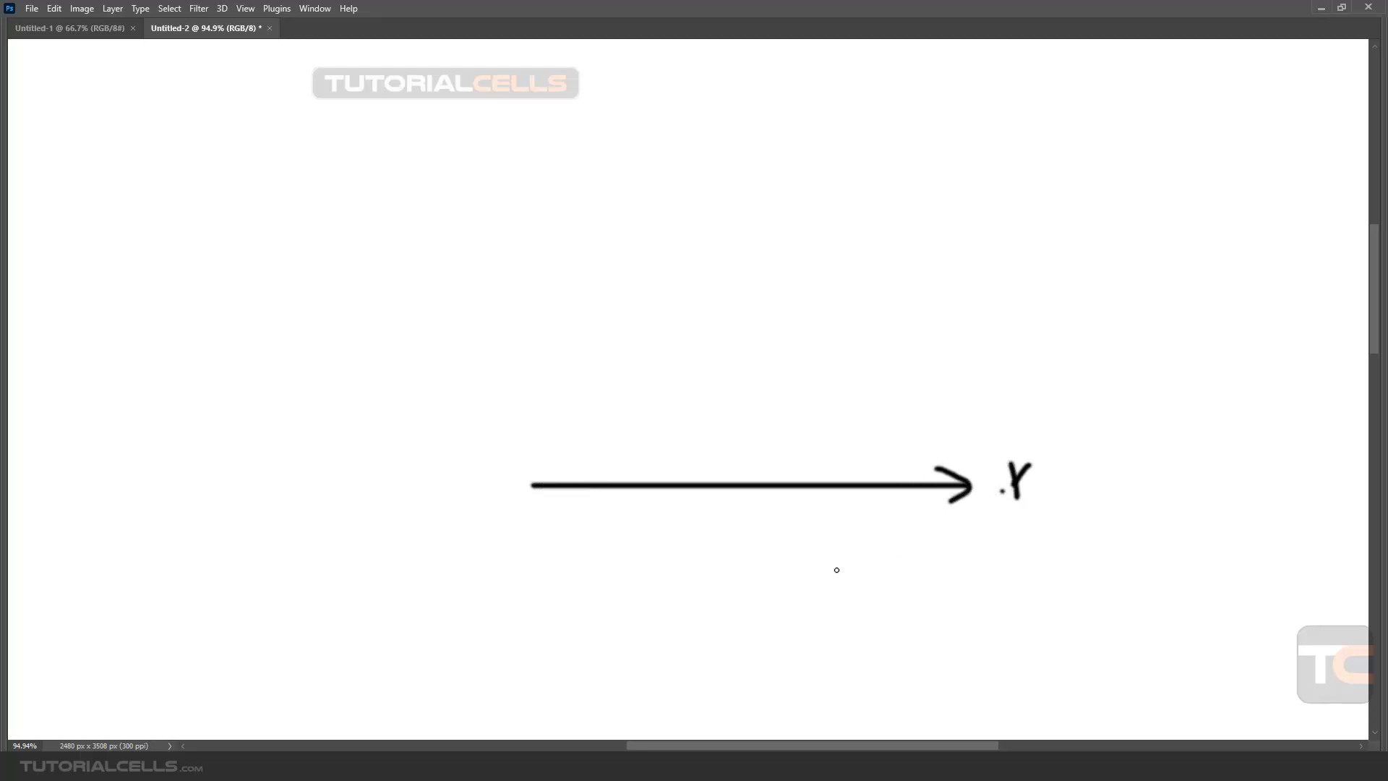
Step: Sketch a box near the right end of the X arrow and a stick figure at its left with a right-pointing arrow marked +5
{"action": "mouse_move", "coordinate": [873, 458]}
{"action": "left_mouse_down"}
{"action": "mouse_move", "coordinate": [875, 497]}
{"action": "mouse_move", "coordinate": [848, 470]}
{"action": "mouse_move", "coordinate": [875, 459]}
{"action": "left_mouse_up"}
{"action": "mouse_move", "coordinate": [592, 413]}
{"action": "left_mouse_down"}
{"action": "mouse_move", "coordinate": [588, 474]}
{"action": "mouse_move", "coordinate": [615, 435]}
{"action": "mouse_move", "coordinate": [576, 430]}
{"action": "mouse_move", "coordinate": [586, 470]}
{"action": "mouse_move", "coordinate": [609, 477]}
{"action": "mouse_move", "coordinate": [614, 450]}
{"action": "mouse_move", "coordinate": [755, 448]}
{"action": "left_mouse_up"}
{"action": "left_click_drag", "start_coordinate": [721, 433], "coordinate": [733, 456]}
{"action": "mouse_move", "coordinate": [683, 374]}
{"action": "left_mouse_down"}
{"action": "mouse_move", "coordinate": [694, 404]}
{"action": "mouse_move", "coordinate": [673, 397]}
{"action": "mouse_move", "coordinate": [691, 372]}
{"action": "left_mouse_up"}
{"action": "key", "text": "ctrl+z"}
{"action": "mouse_move", "coordinate": [701, 401]}
{"action": "left_mouse_down"}
{"action": "mouse_move", "coordinate": [688, 389]}
{"action": "mouse_move", "coordinate": [672, 400]}
{"action": "left_mouse_up"}
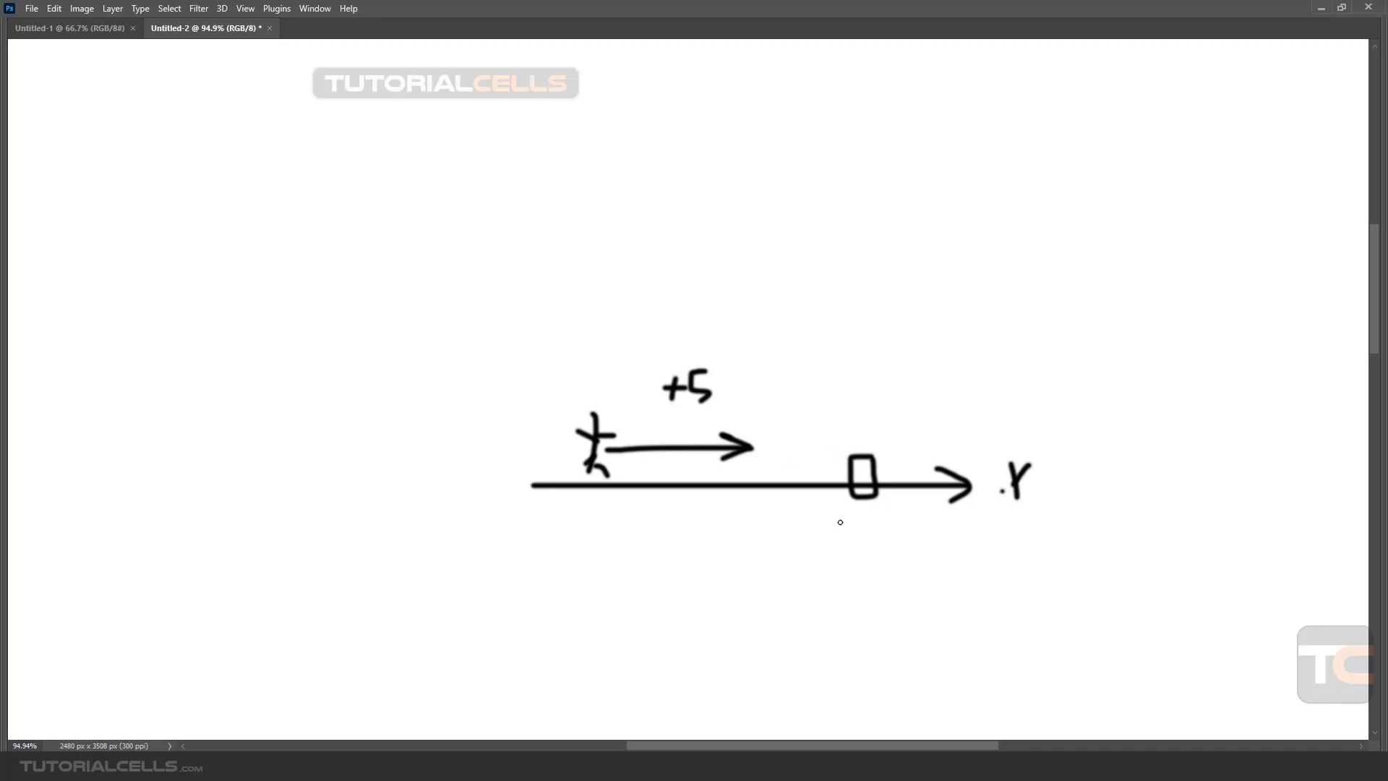
{"action": "mouse_move", "coordinate": [840, 522]}
{"action": "left_mouse_down"}
{"action": "mouse_move", "coordinate": [707, 522]}
{"action": "mouse_move", "coordinate": [750, 573]}
{"action": "mouse_move", "coordinate": [764, 555]}
{"action": "mouse_move", "coordinate": [785, 575]}
{"action": "mouse_move", "coordinate": [756, 586]}
{"action": "left_mouse_up"}
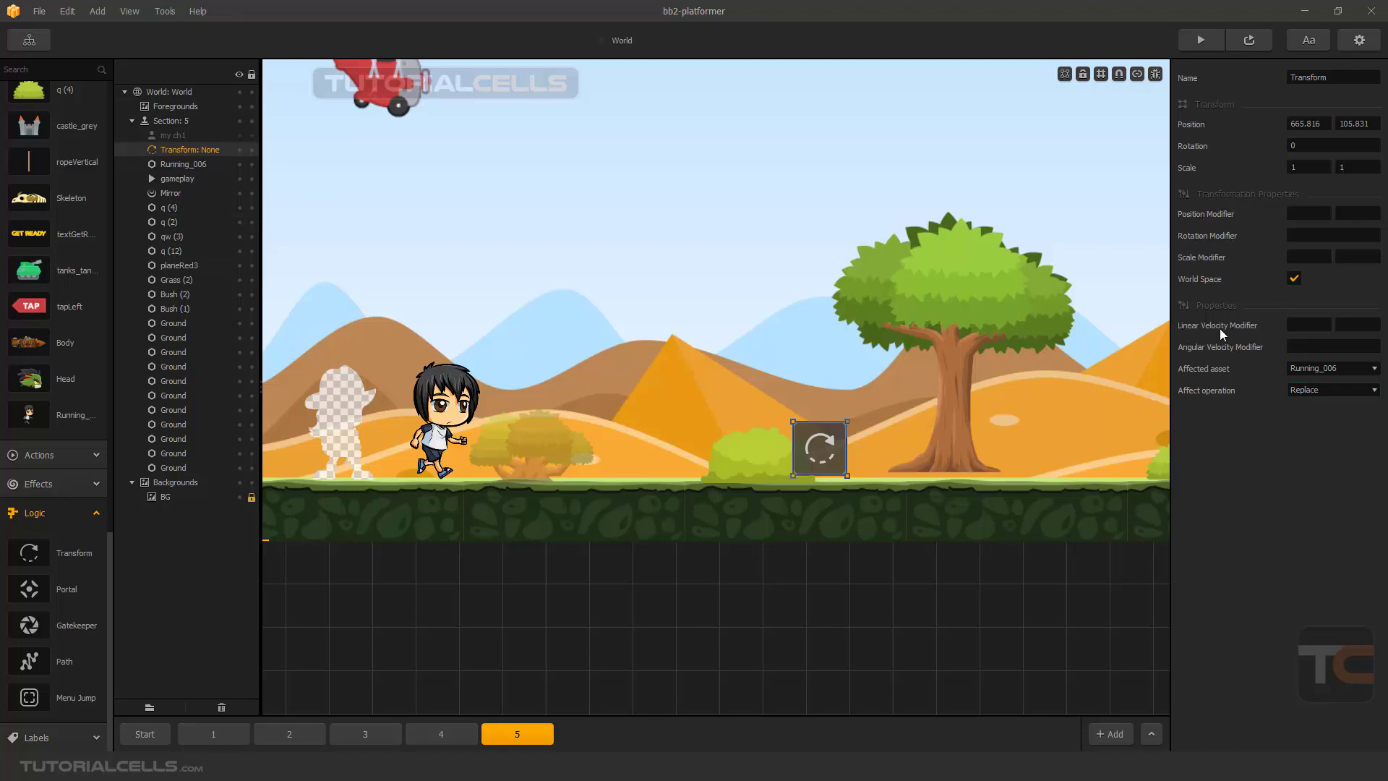
Step: Switch to Buildbox, set the Transform object's horizontal linear velocity modifier to -5, and preview the scene
{"action": "left_click", "coordinate": [432, 417]}
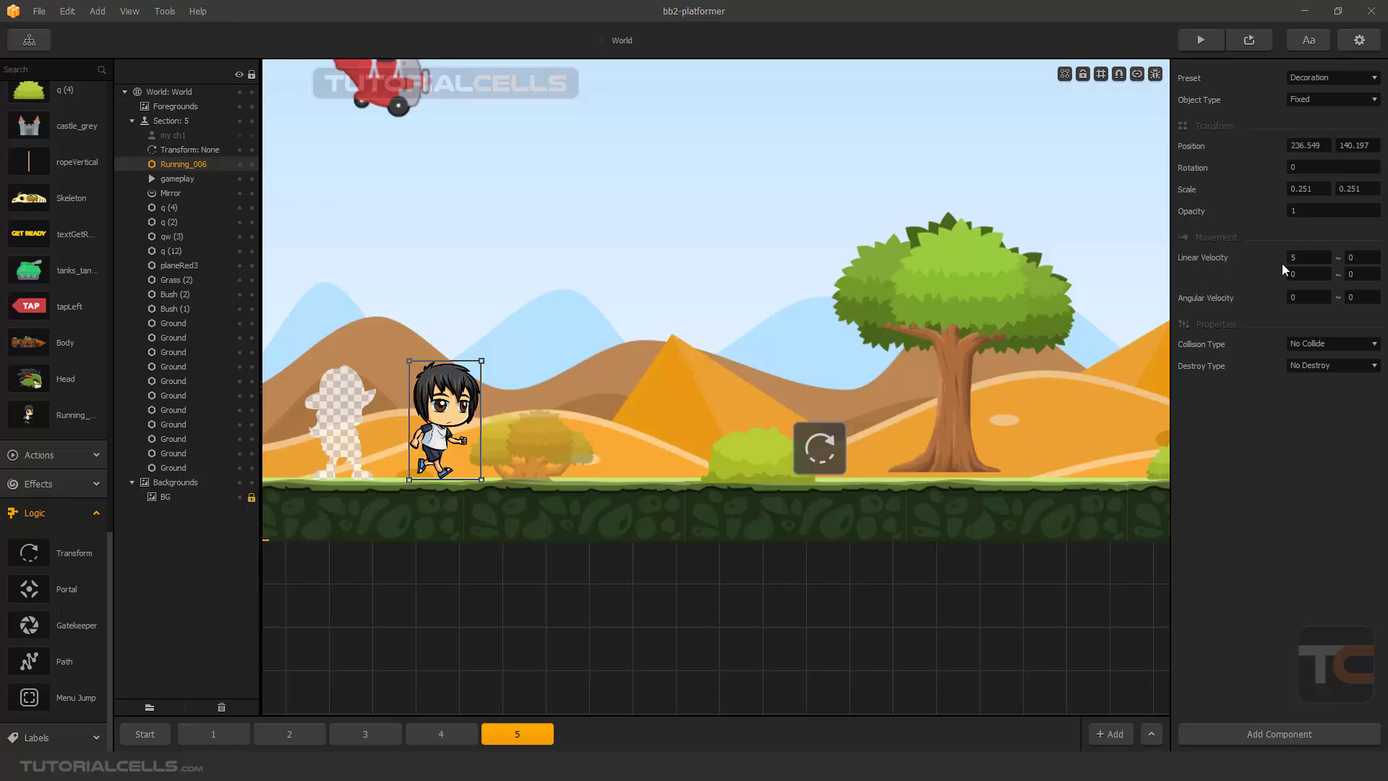
{"action": "left_click", "coordinate": [824, 458]}
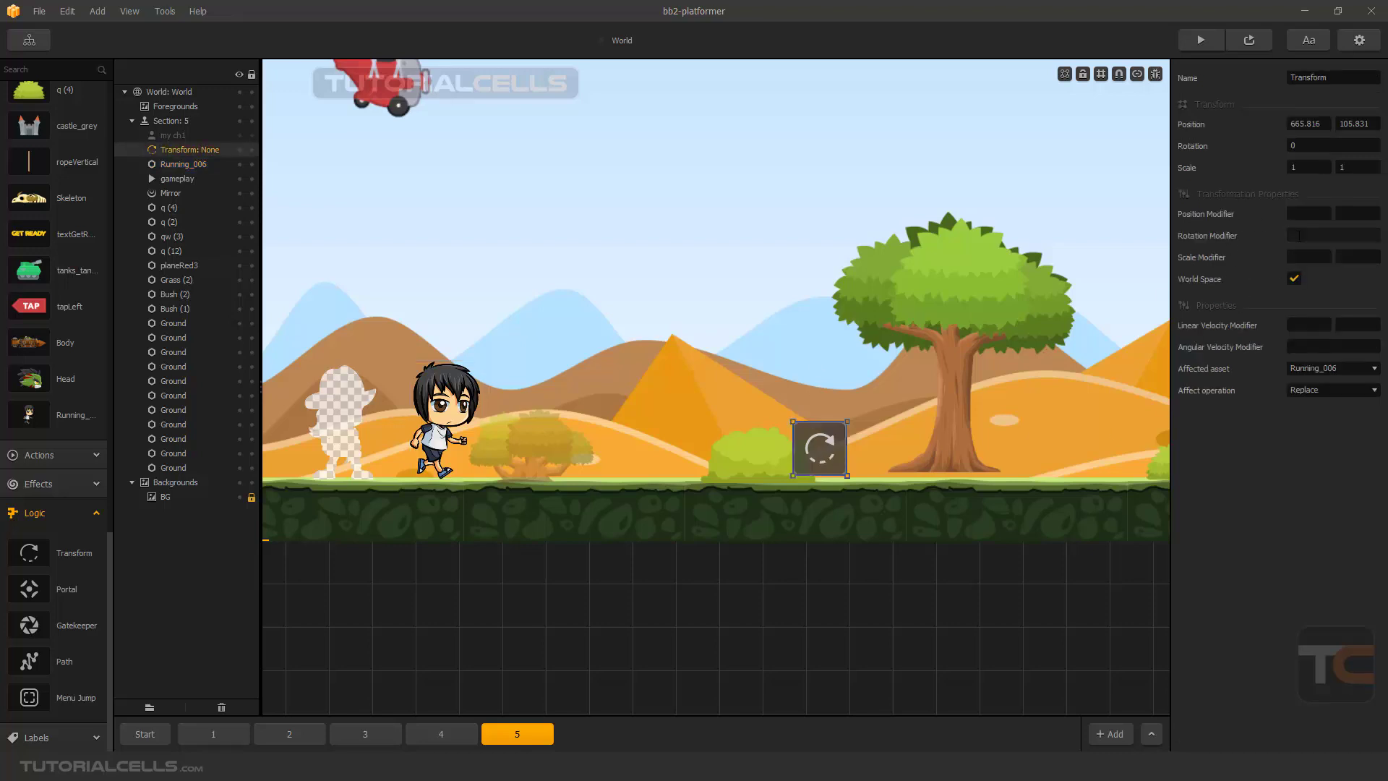
{"action": "left_click", "coordinate": [1290, 326]}
{"action": "left_click", "coordinate": [1341, 325]}
{"action": "left_click", "coordinate": [1307, 329]}
{"action": "type", "text": "-5"}
{"action": "left_click", "coordinate": [1270, 446]}
{"action": "left_click", "coordinate": [1299, 324]}
{"action": "left_click", "coordinate": [1201, 39]}
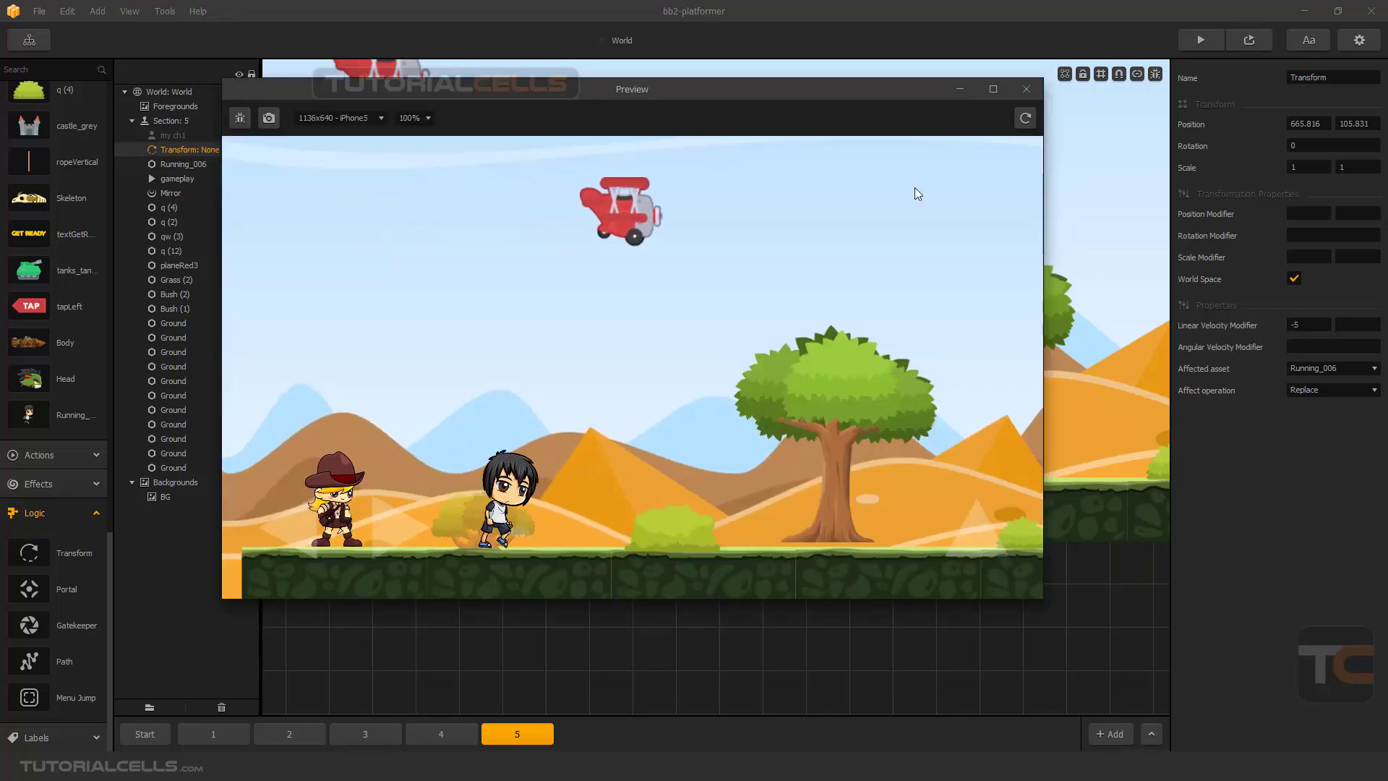
{"action": "left_click", "coordinate": [1026, 88]}
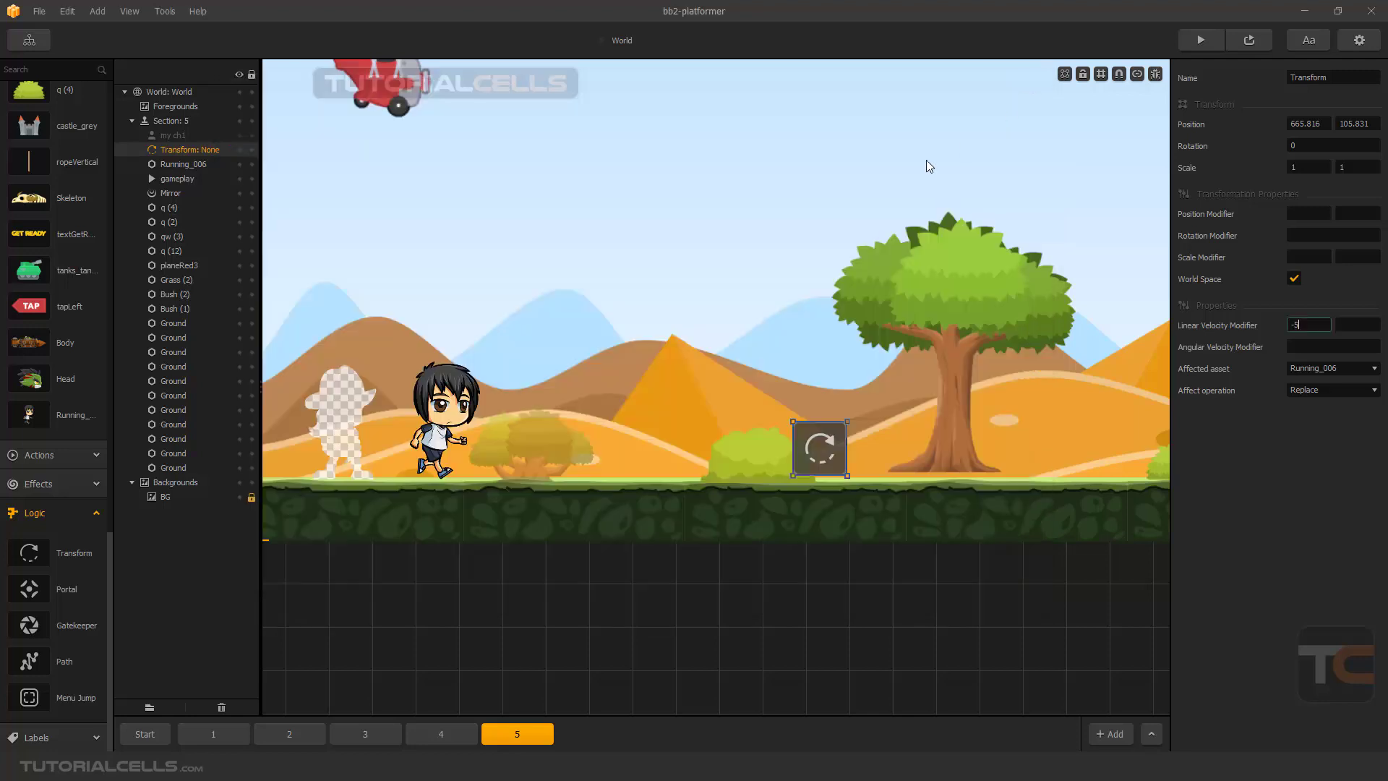
Step: Compare the running boy's properties with the Transform object's and nudge the Transform to about 672, 103
{"action": "left_click", "coordinate": [466, 415]}
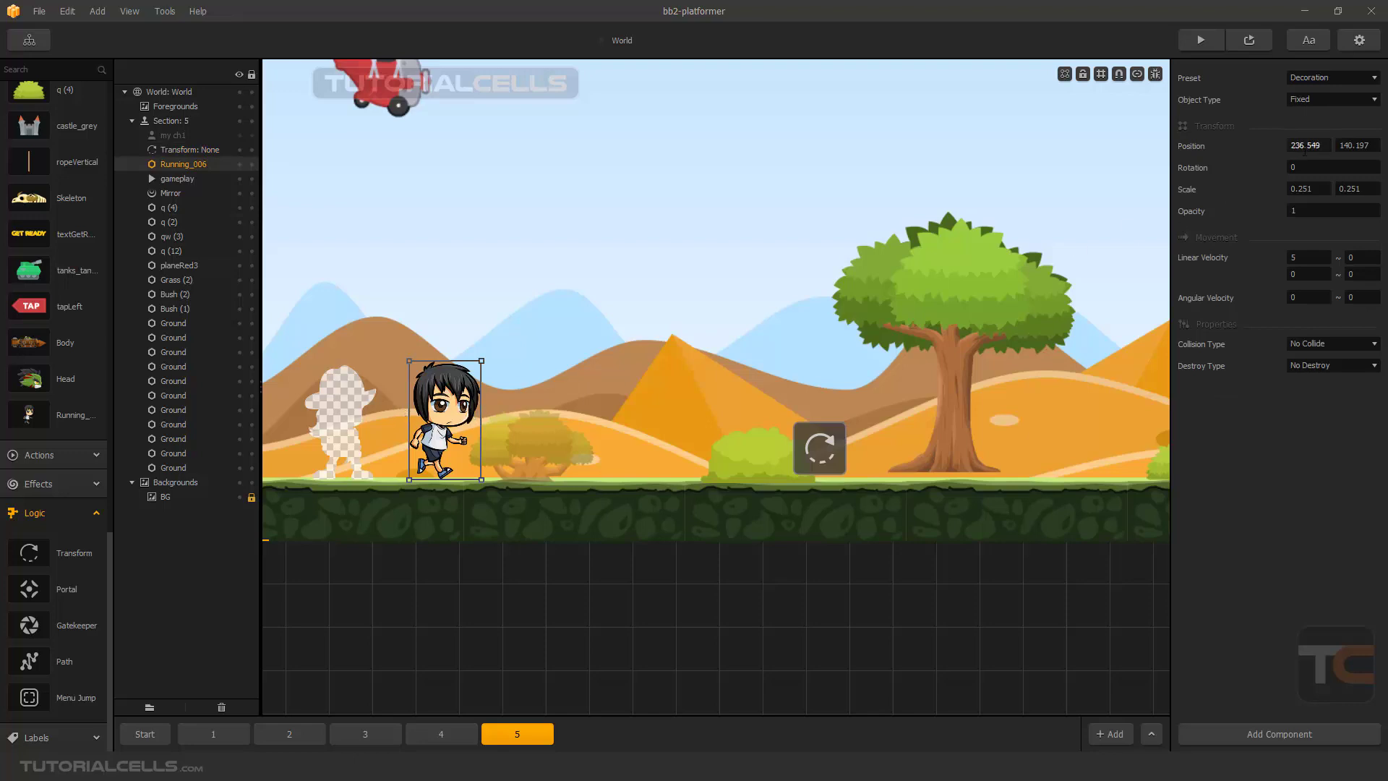
{"action": "left_click", "coordinate": [813, 443]}
{"action": "left_click_drag", "start_coordinate": [817, 439], "coordinate": [822, 441]}
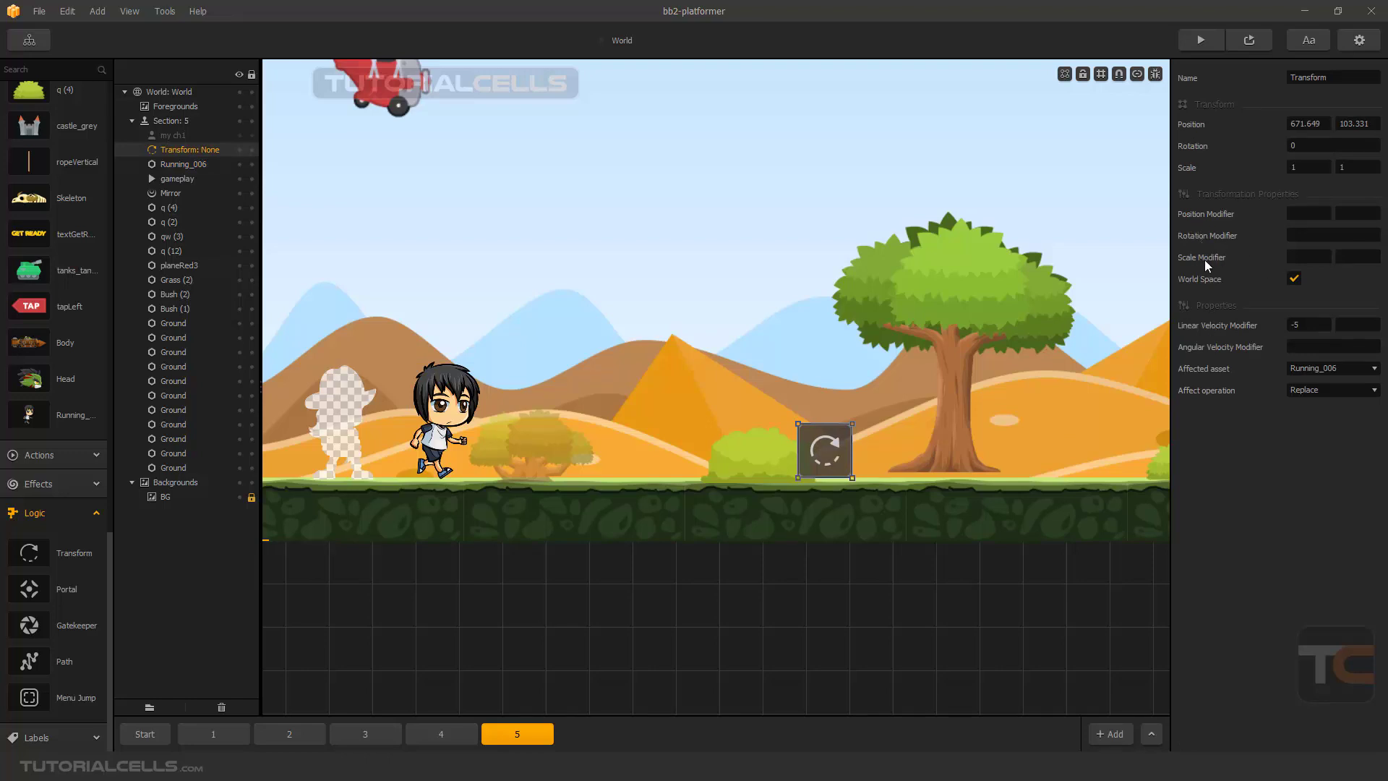
Step: Set both of the Transform object's scale modifiers to 0.251, matching the running boy's scale
{"action": "left_click", "coordinate": [456, 438]}
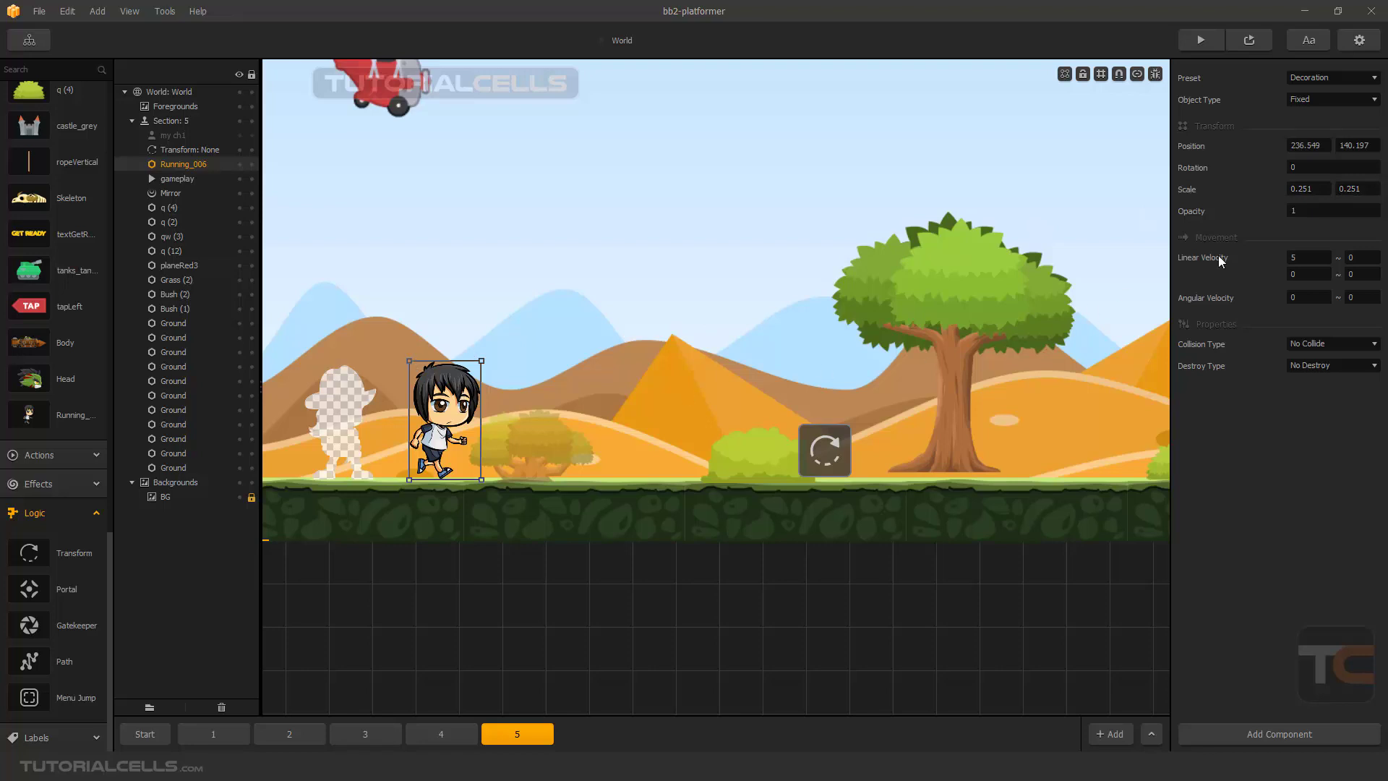
{"action": "left_click_drag", "start_coordinate": [1320, 190], "coordinate": [1267, 192]}
{"action": "left_click", "coordinate": [814, 449]}
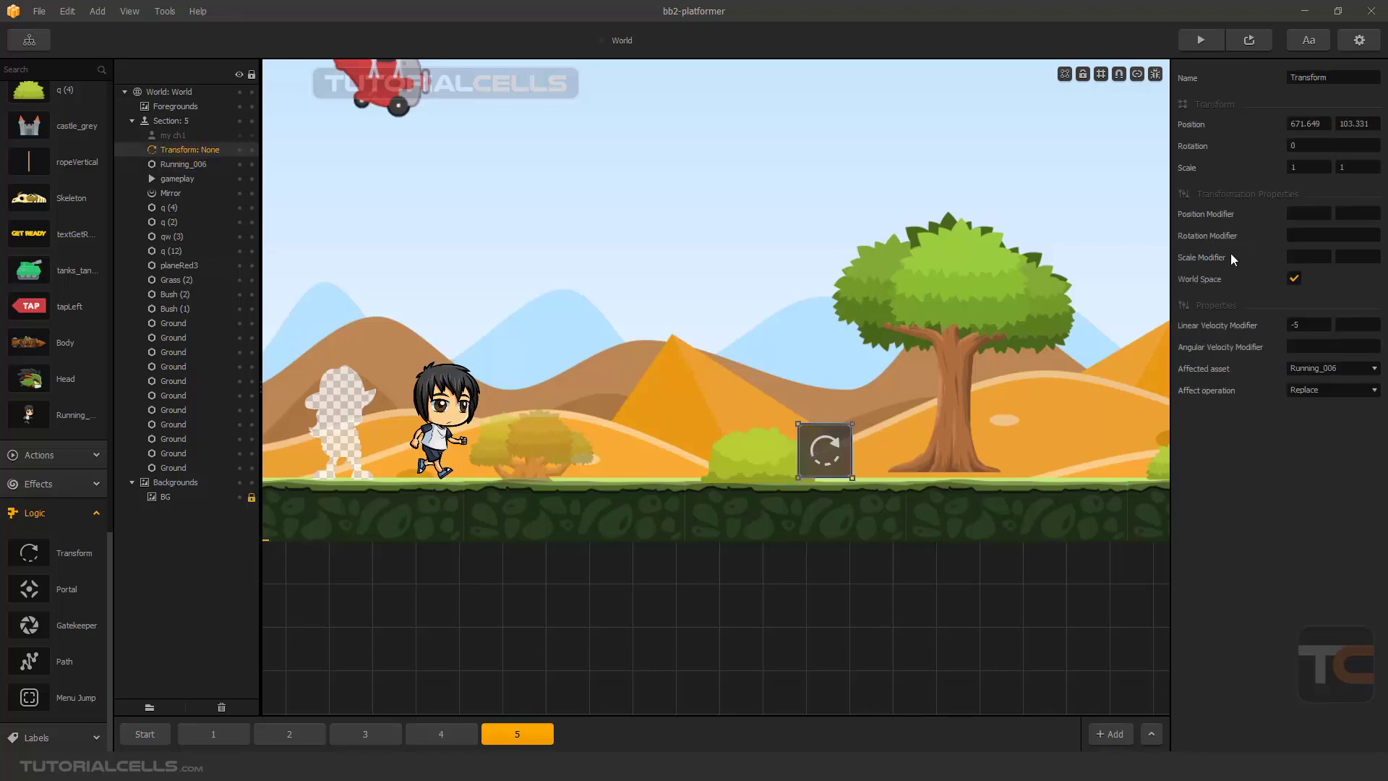
{"action": "left_click", "coordinate": [1298, 254]}
{"action": "type", "text": "0.251"}
{"action": "key", "text": "Tab"}
{"action": "type", "text": "0.251"}
{"action": "key", "text": "Tab"}
Step: Try mirroring the running boy with a horizontal scale of -0.251, and undo the change
{"action": "left_click", "coordinate": [442, 420]}
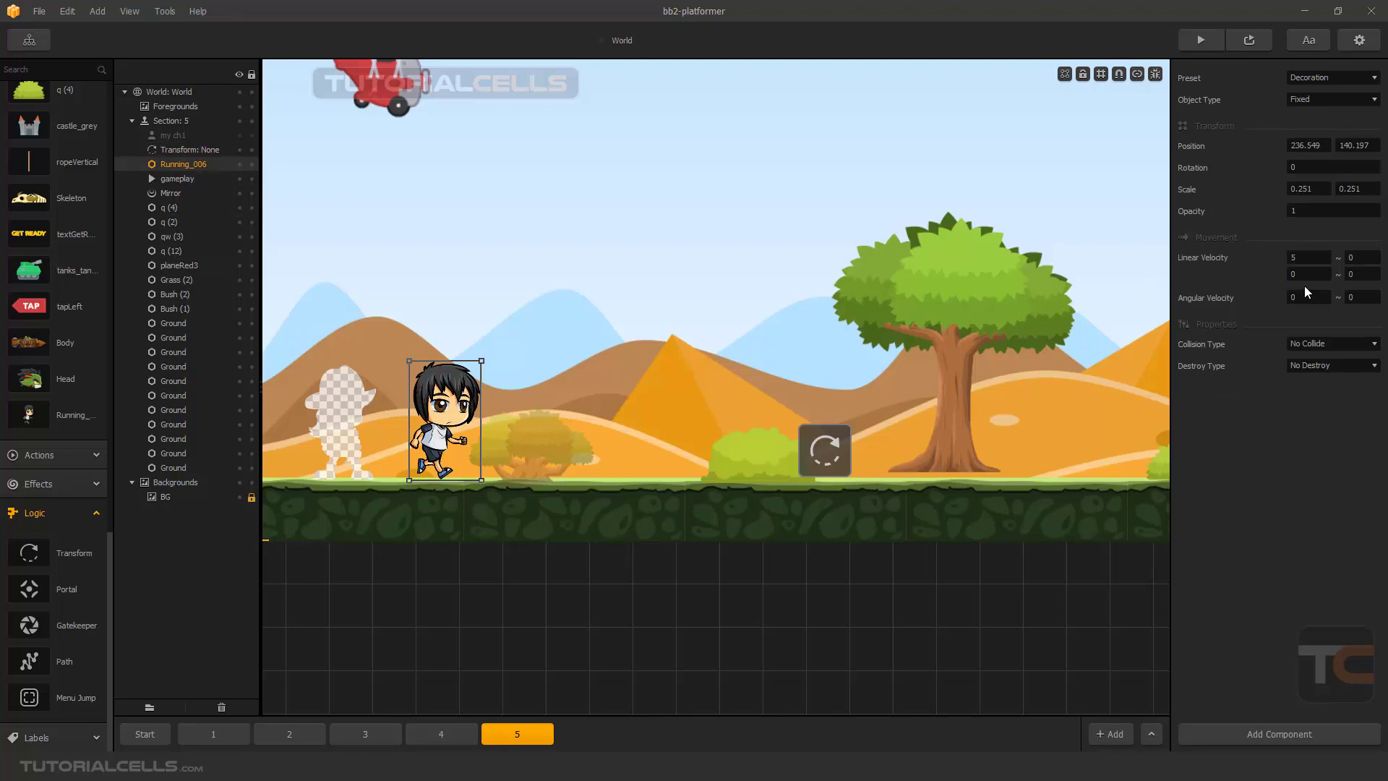
{"action": "left_click", "coordinate": [1291, 189]}
{"action": "left_click", "coordinate": [1270, 467]}
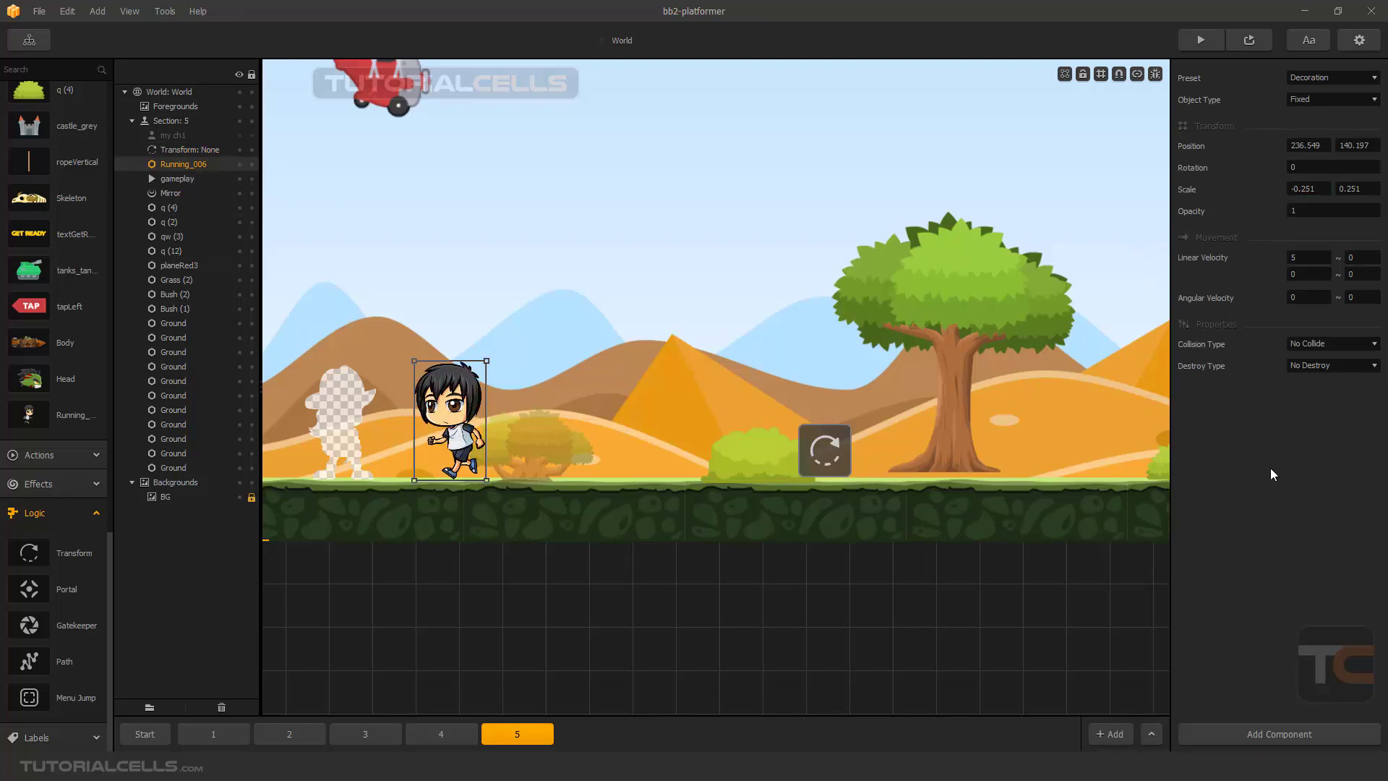
{"action": "key", "text": "ctrl+z"}
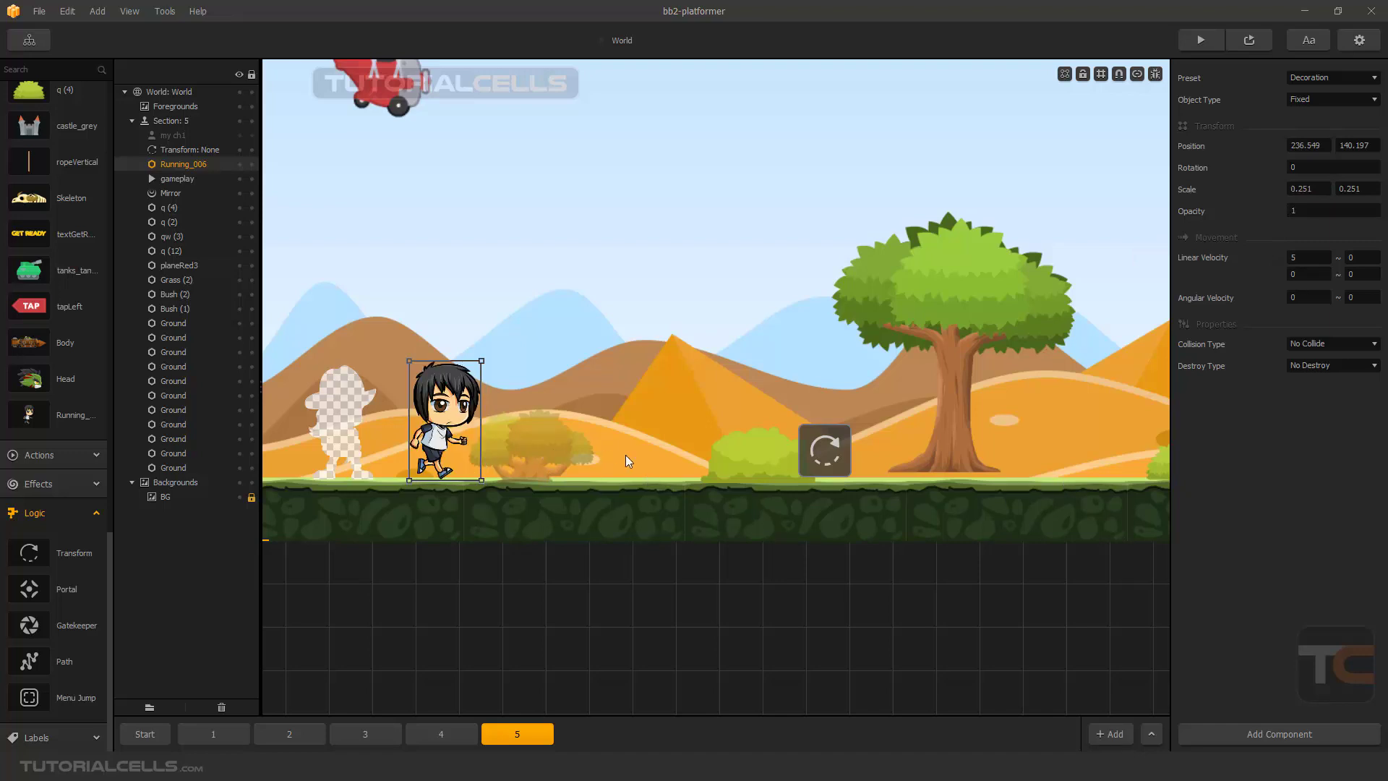
Step: Try moving the running boy over to the Transform object, and undo the move
{"action": "left_click", "coordinate": [836, 456]}
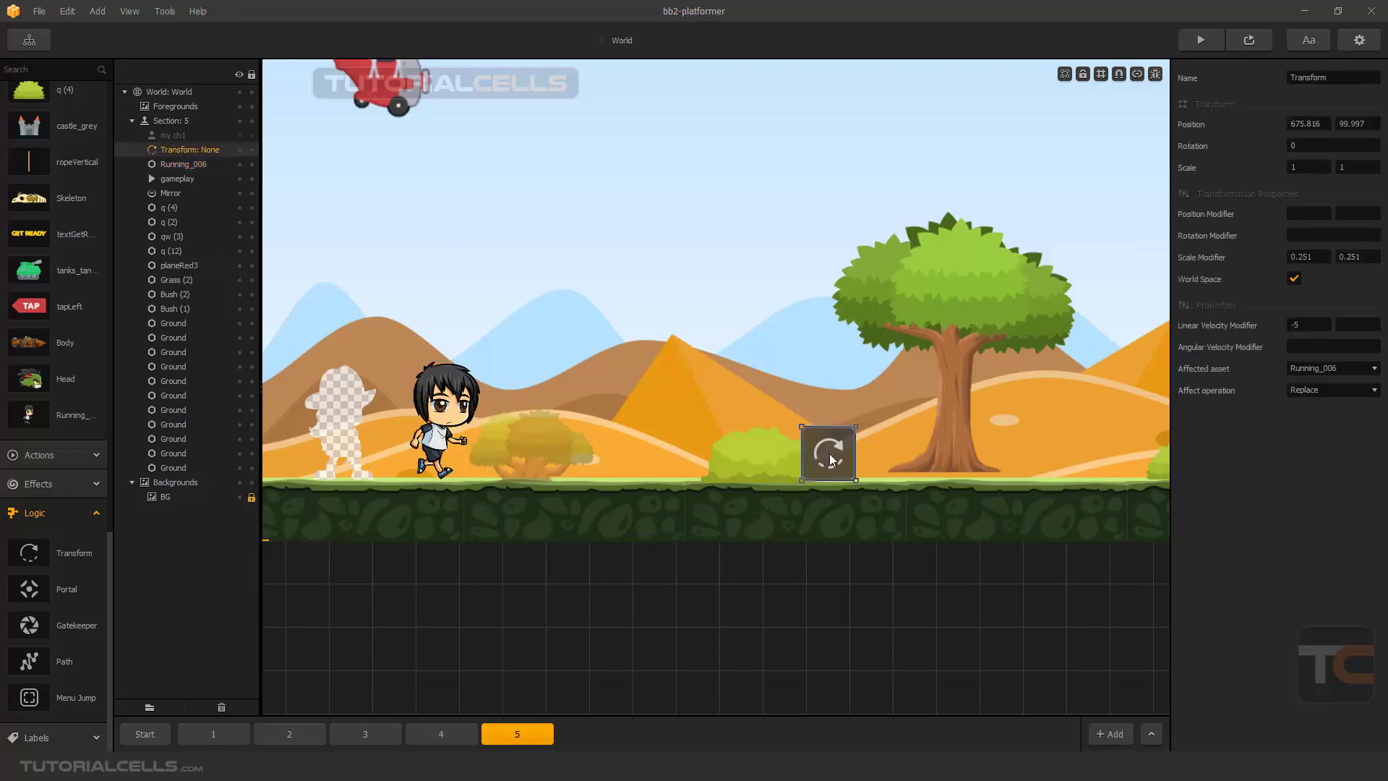
{"action": "left_click_drag", "start_coordinate": [448, 437], "coordinate": [753, 456]}
{"action": "key", "text": "ctrl+z"}
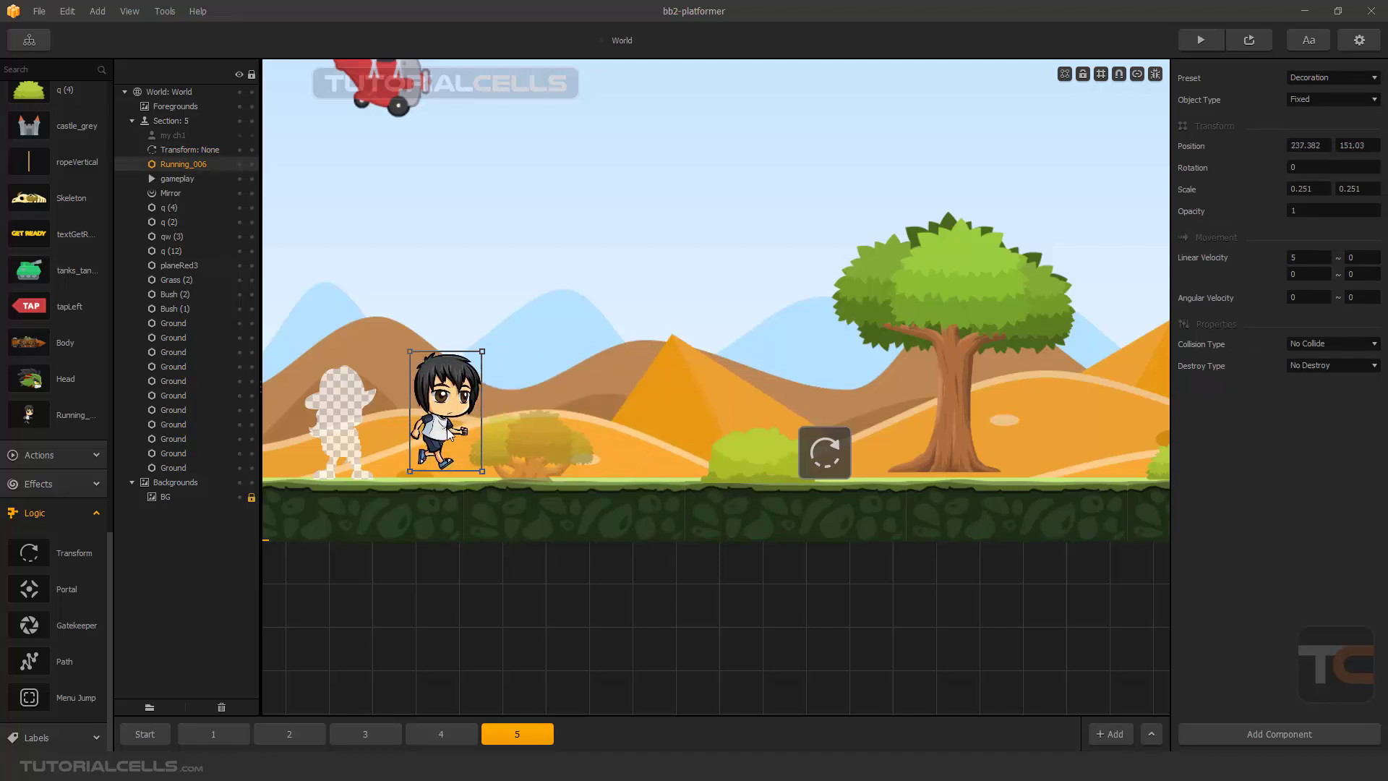
Step: Set the Transform object's horizontal scale modifier to -0.251 and preview the boy turning around
{"action": "left_click", "coordinate": [806, 450]}
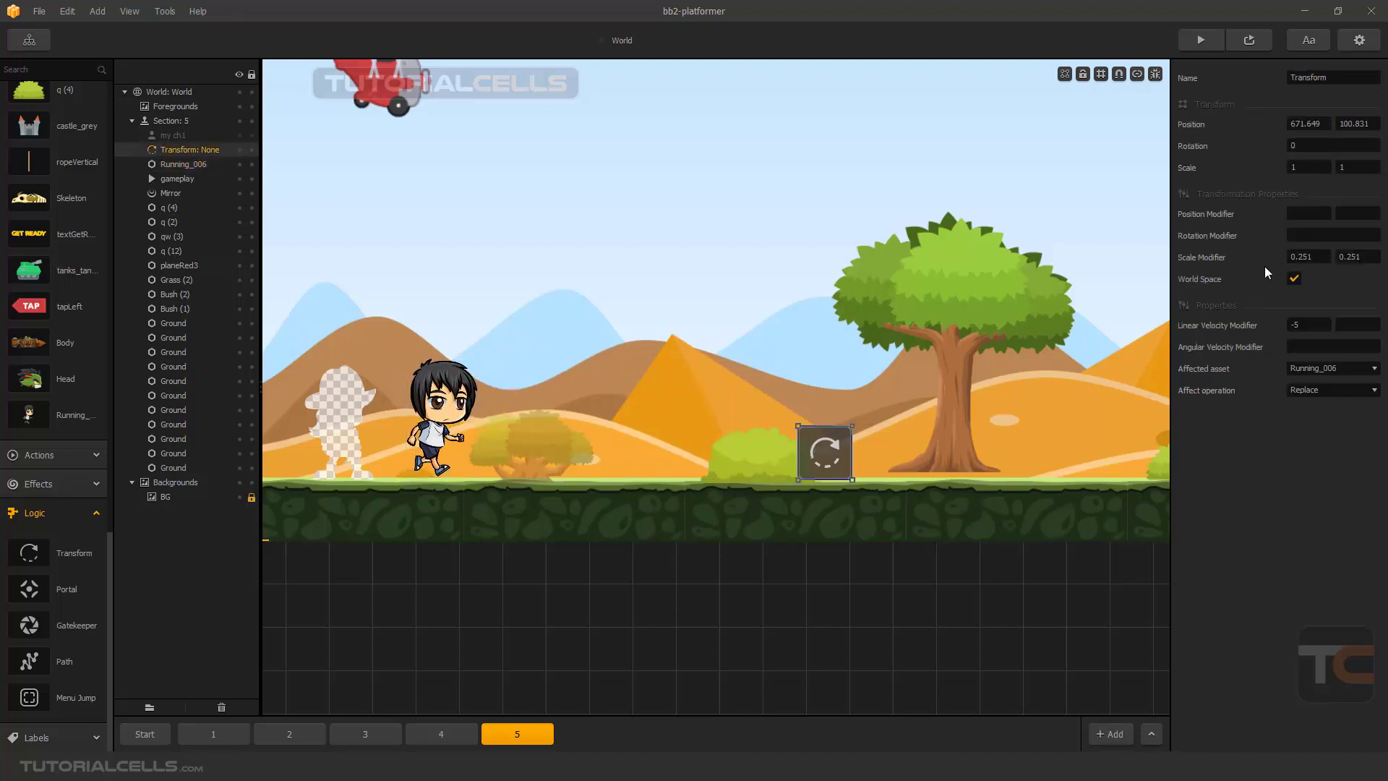
{"action": "left_click", "coordinate": [1292, 257]}
{"action": "type", "text": "-"}
{"action": "key", "text": "Return"}
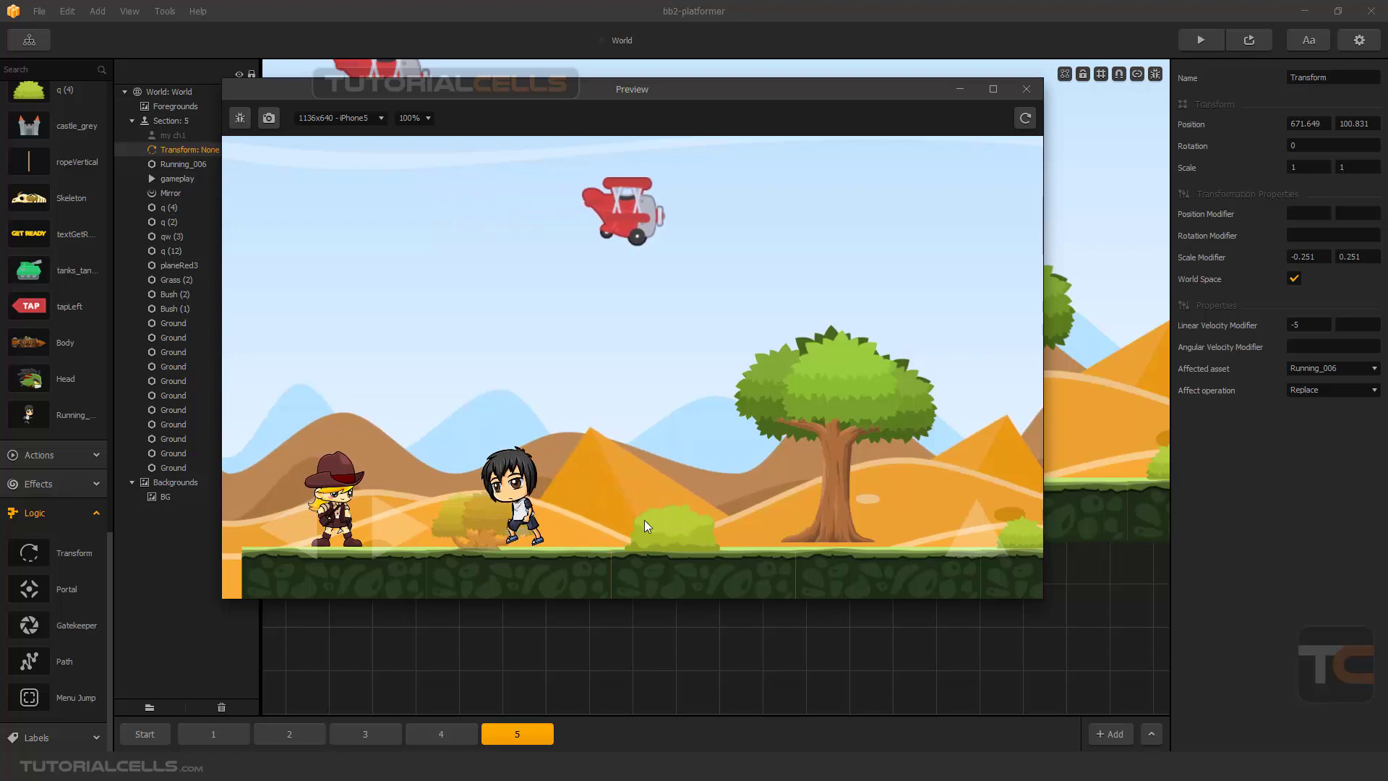
{"action": "left_click", "coordinate": [1026, 89]}
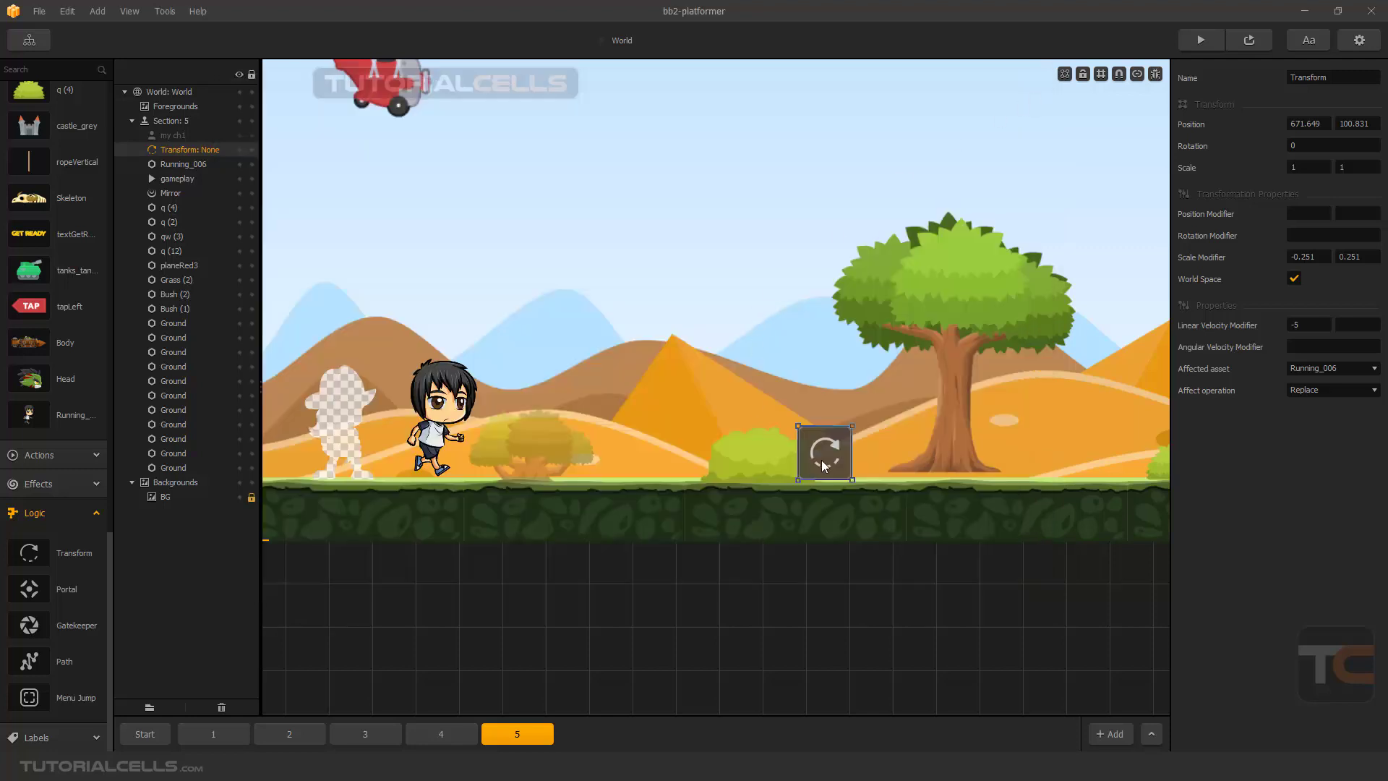
Step: Shift the Transform object and the running boy to the right, and duplicate the Transform behind the boy at about 178, 106
{"action": "left_click_drag", "start_coordinate": [822, 461], "coordinate": [875, 463]}
{"action": "left_click_drag", "start_coordinate": [448, 434], "coordinate": [469, 434]}
{"action": "left_click_drag", "start_coordinate": [42, 558], "coordinate": [386, 457]}
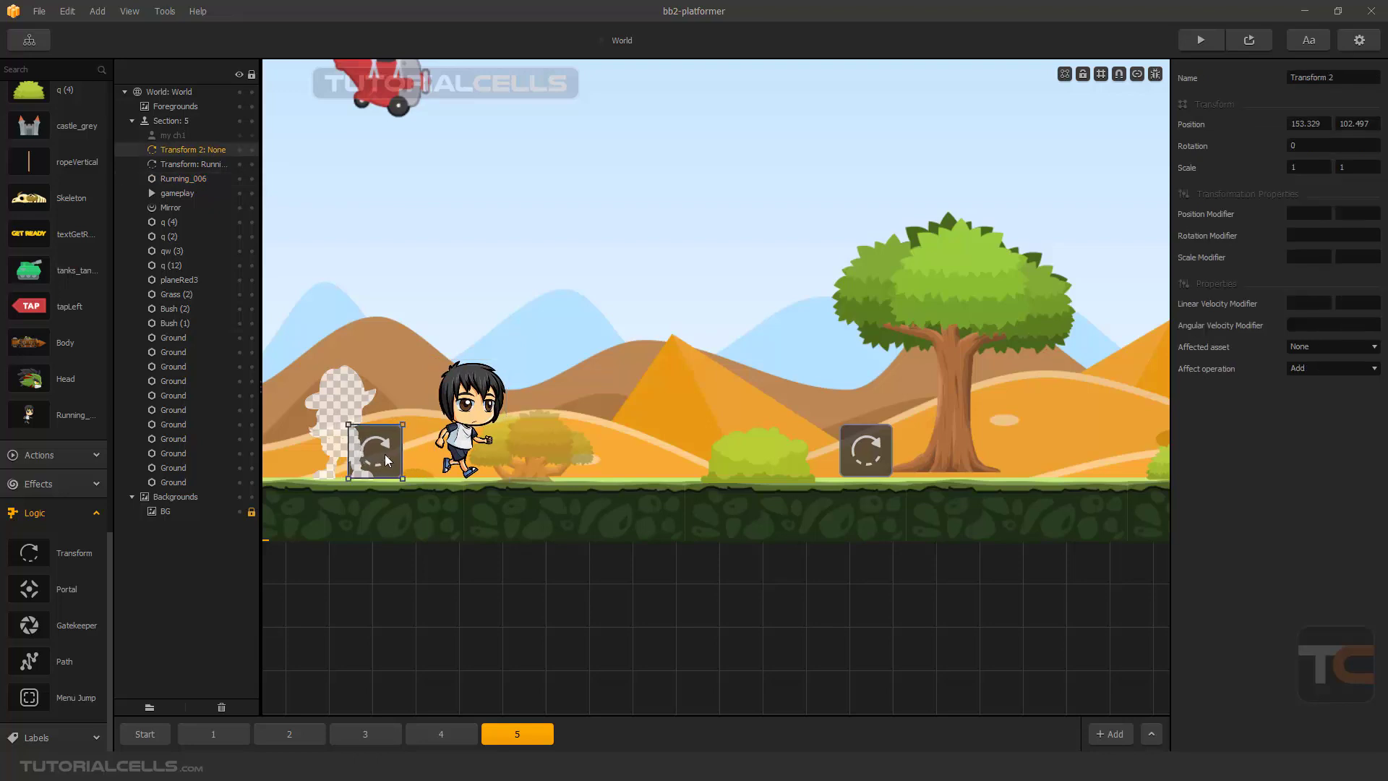
{"action": "key", "text": "Delete"}
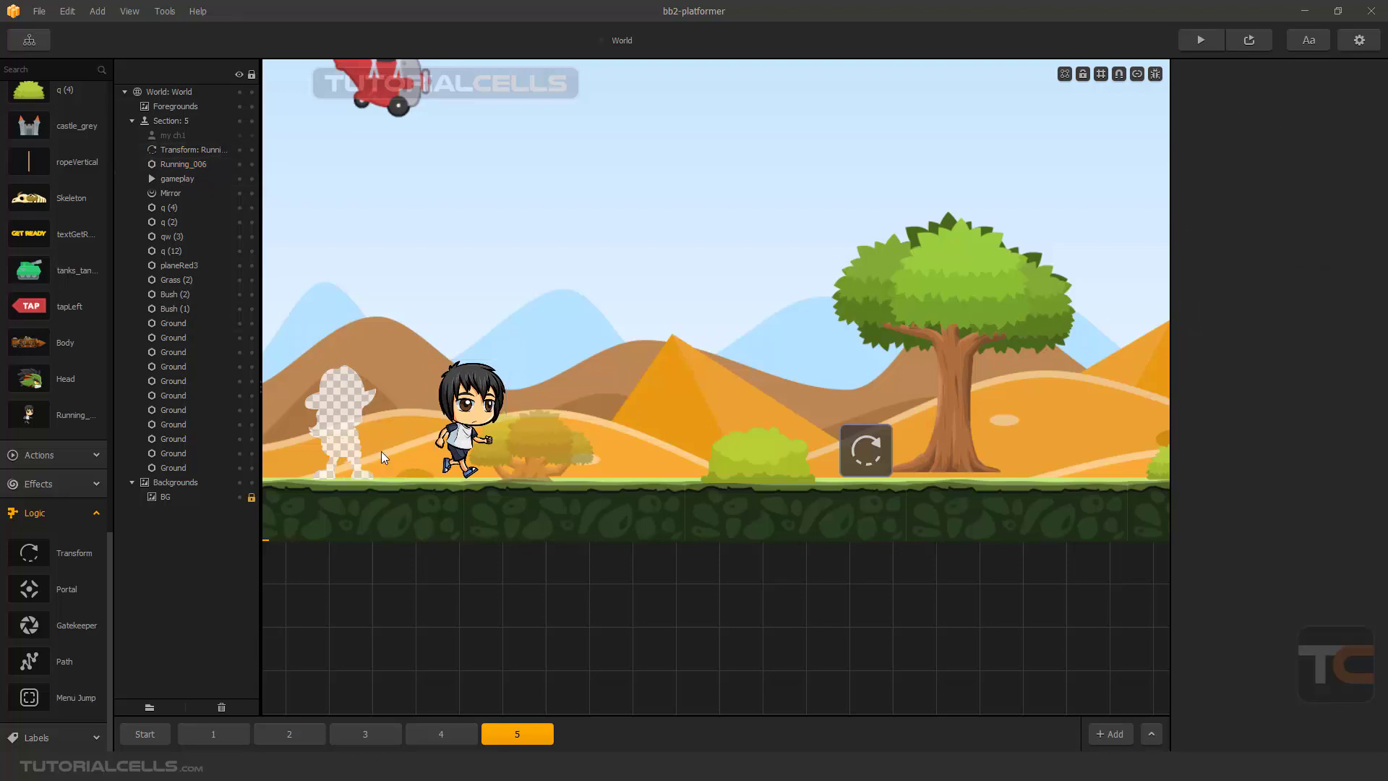
{"action": "left_click", "coordinate": [850, 452]}
{"action": "left_click_drag", "start_coordinate": [856, 453], "coordinate": [383, 448], "text": "alt"}
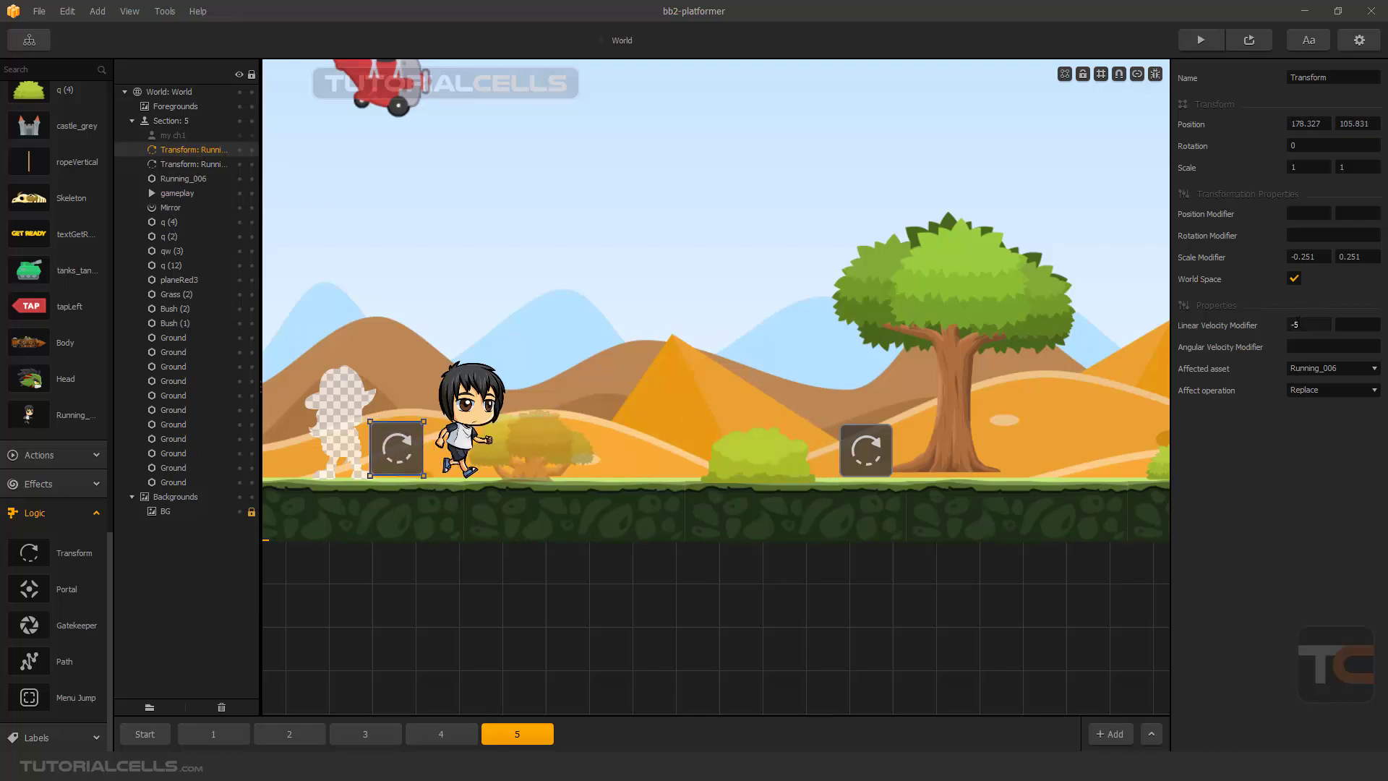
Step: Set the duplicated Transform's horizontal linear velocity modifier to 5 and horizontal scale modifier to 0.251, and preview the scene
{"action": "left_click_drag", "start_coordinate": [1295, 324], "coordinate": [1283, 323]}
{"action": "key", "text": "BackSpace"}
{"action": "key", "text": "Return"}
{"action": "left_click", "coordinate": [1293, 256]}
{"action": "key", "text": "Delete"}
{"action": "key", "text": "Return"}
{"action": "left_click", "coordinate": [1203, 43]}
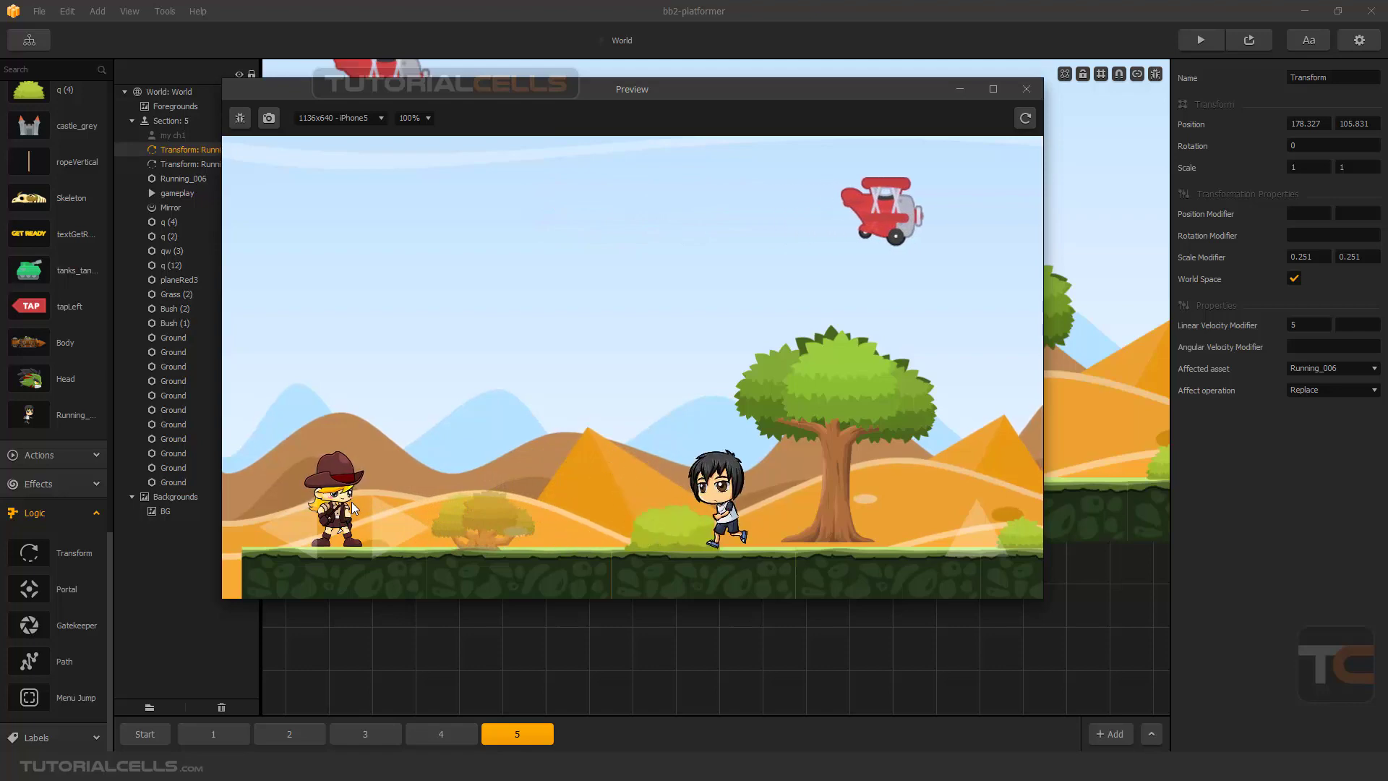
{"action": "left_click", "coordinate": [1025, 89]}
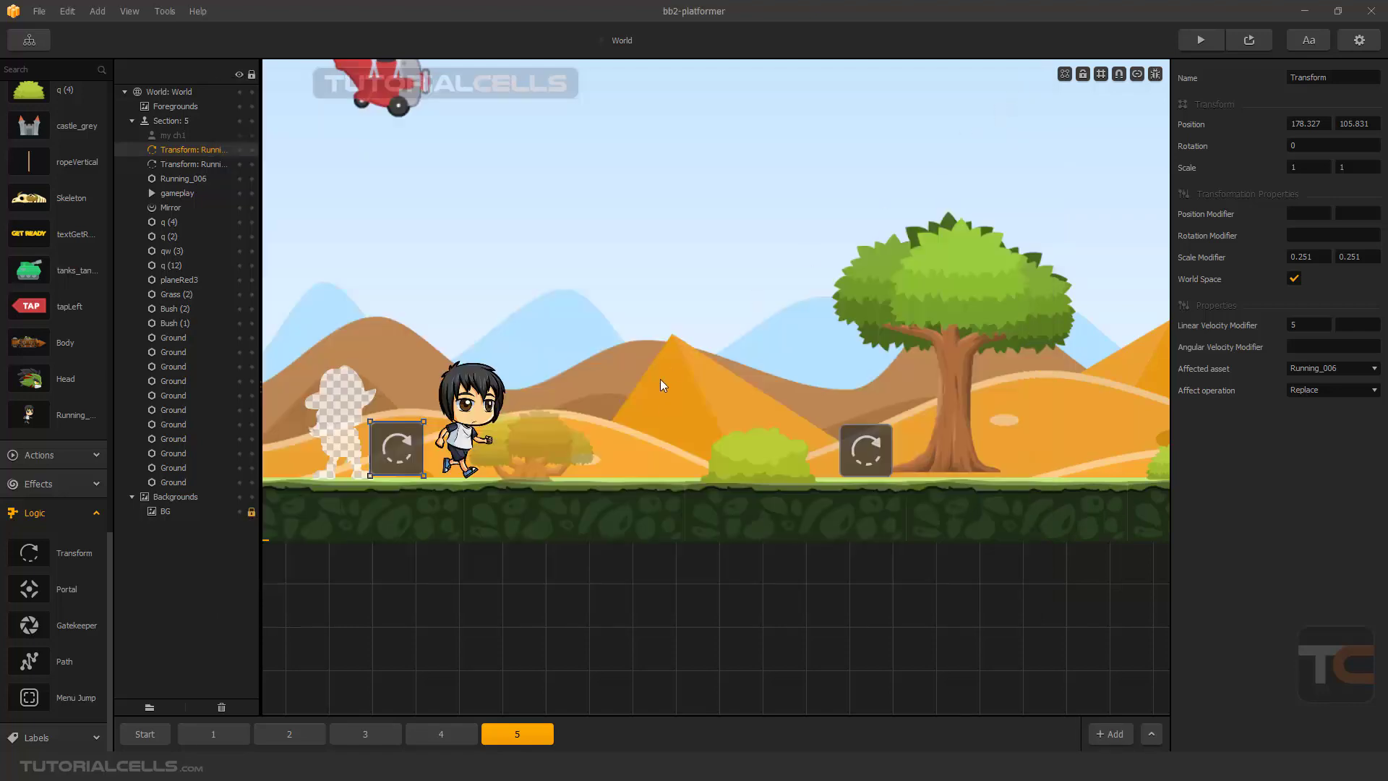
Step: Save the project
{"action": "scroll", "coordinate": [745, 423], "scroll_direction": "down", "scroll_amount": 5}
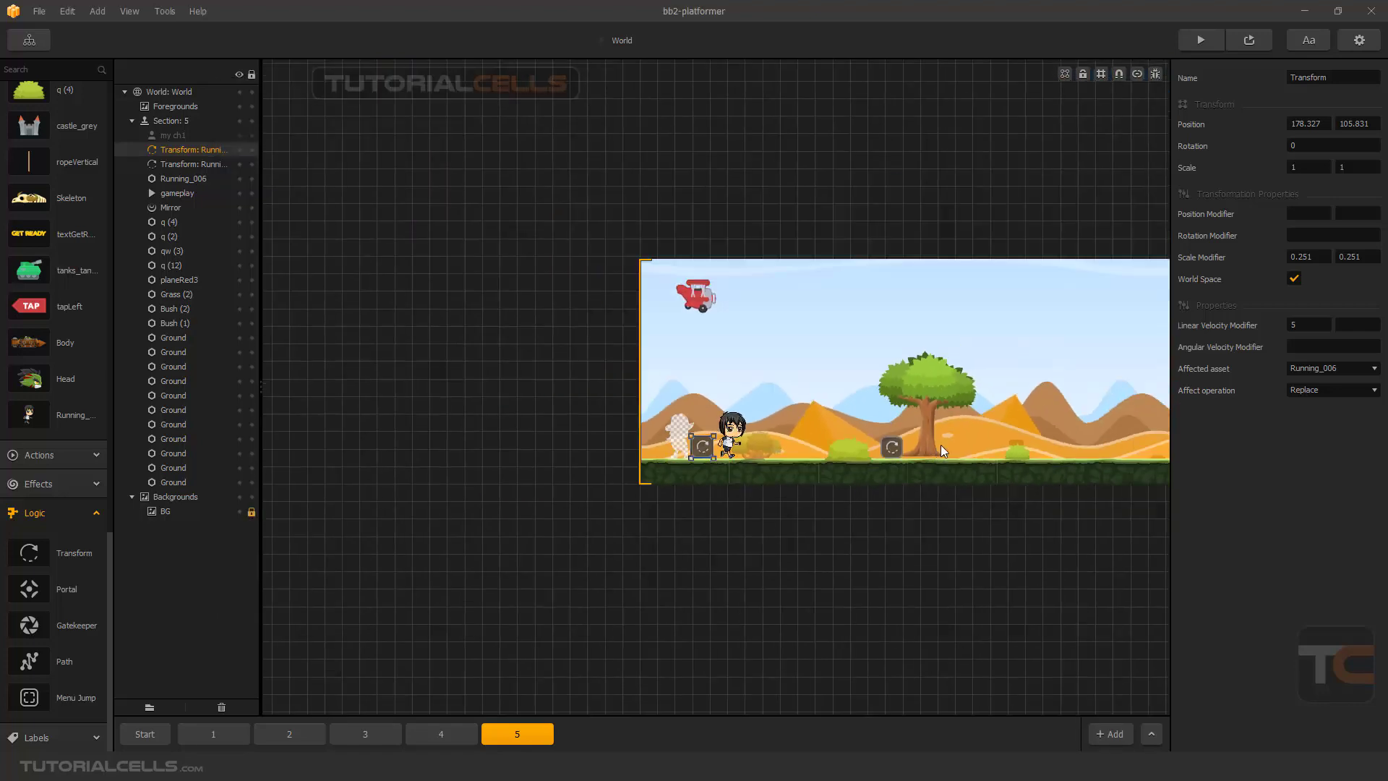
{"action": "middle_click_drag", "start_coordinate": [952, 446], "coordinate": [885, 436]}
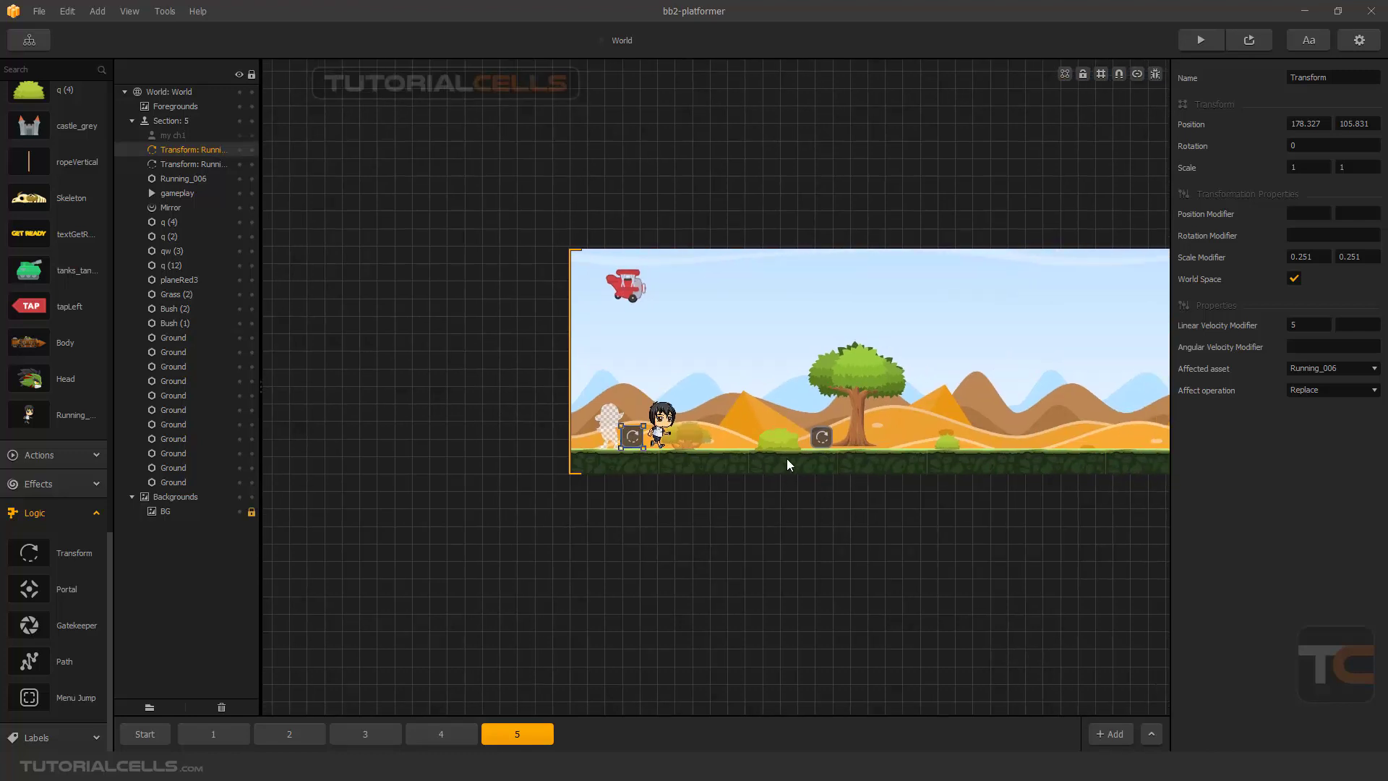
{"action": "key", "text": "ctrl+s"}
Step: Look through scenes 4 and 3, and open scene 2 at the character's starting area
{"action": "left_click", "coordinate": [438, 734]}
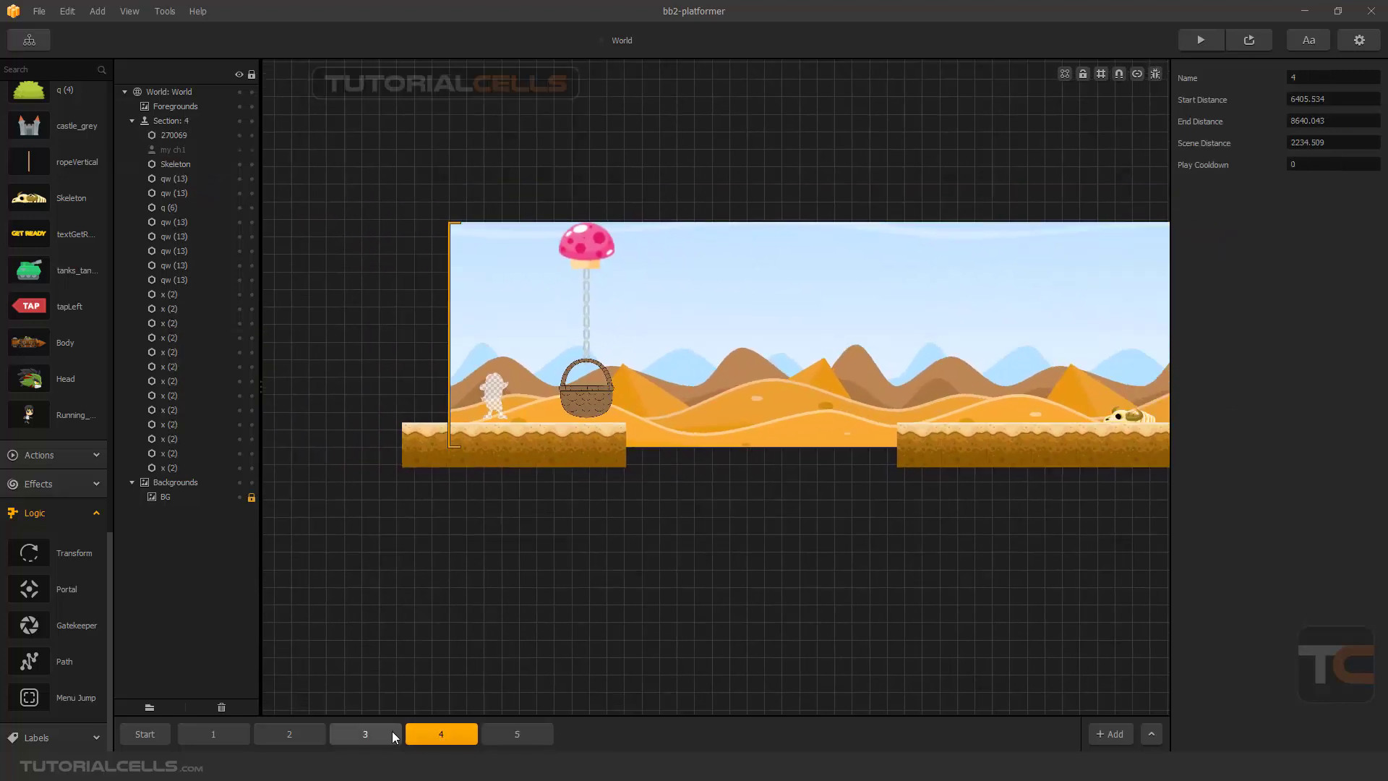
{"action": "left_click", "coordinate": [365, 734]}
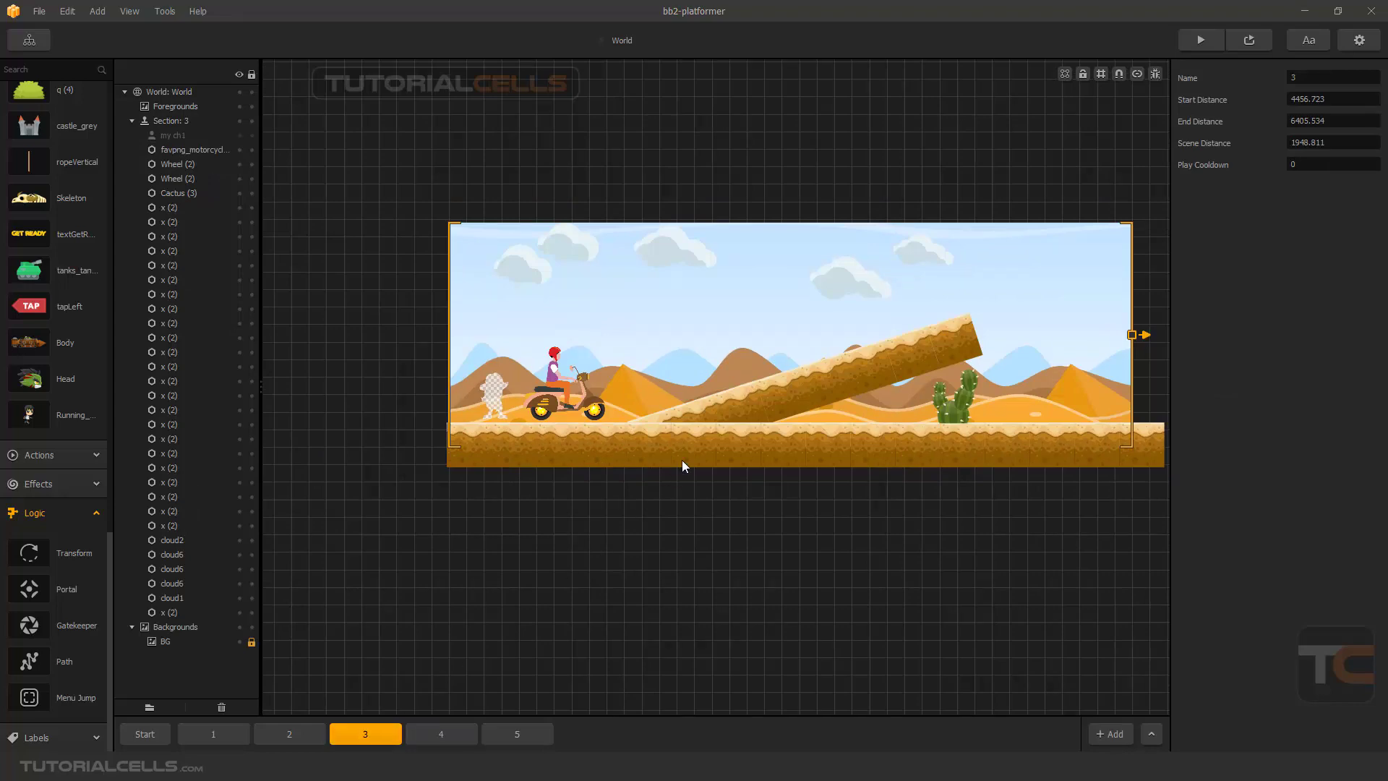
{"action": "scroll", "coordinate": [709, 412], "scroll_direction": "up", "scroll_amount": 2}
{"action": "scroll", "coordinate": [711, 406], "scroll_direction": "down", "scroll_amount": 3}
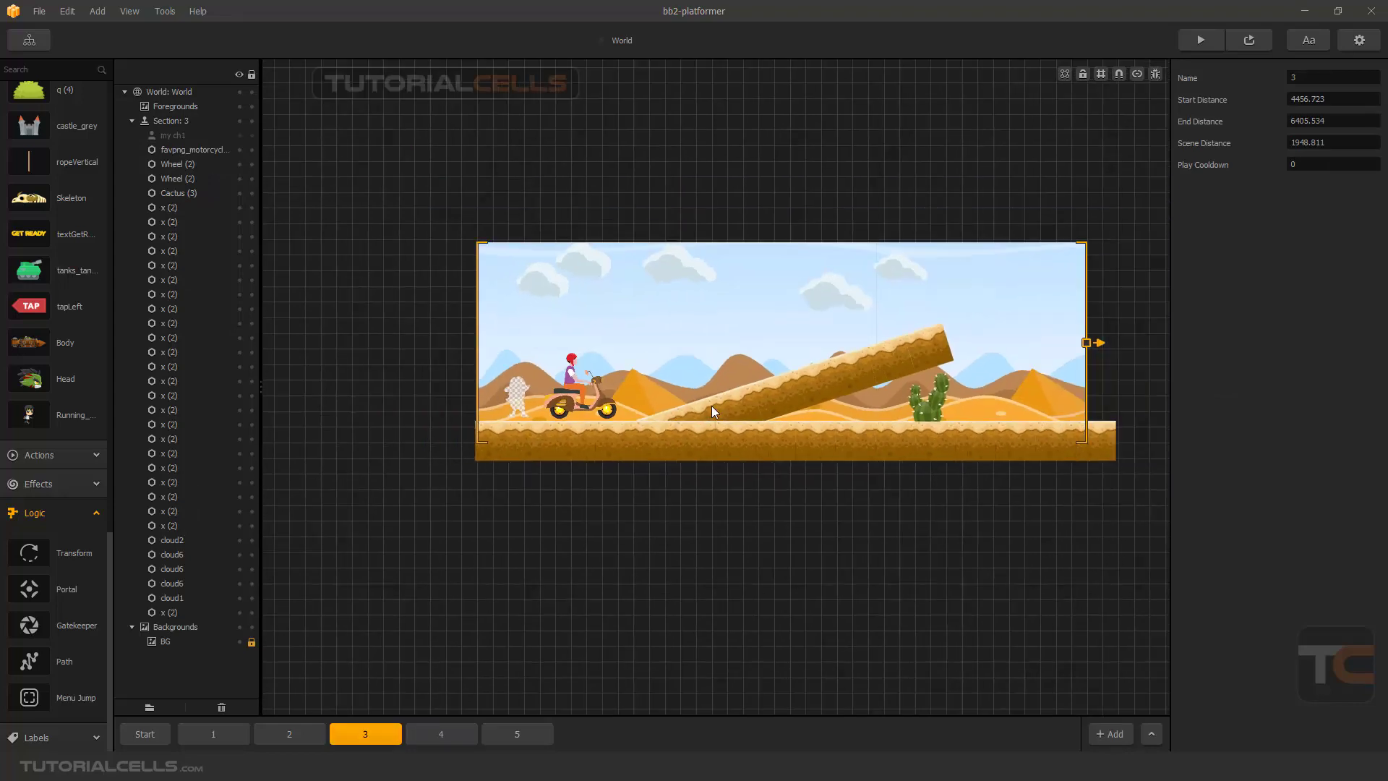
{"action": "left_click", "coordinate": [305, 735]}
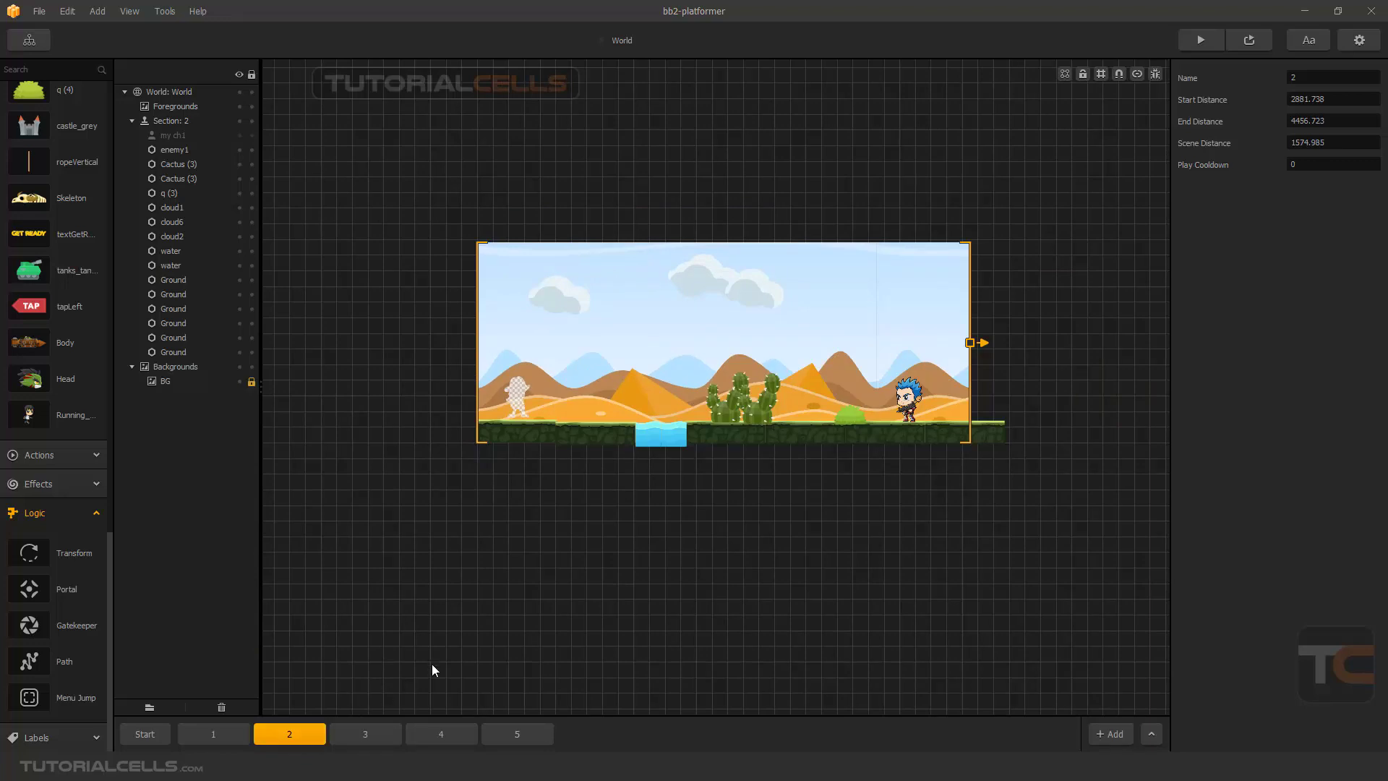
{"action": "scroll", "coordinate": [575, 405], "scroll_direction": "up", "scroll_amount": 5}
{"action": "middle_click_drag", "start_coordinate": [576, 406], "coordinate": [606, 426]}
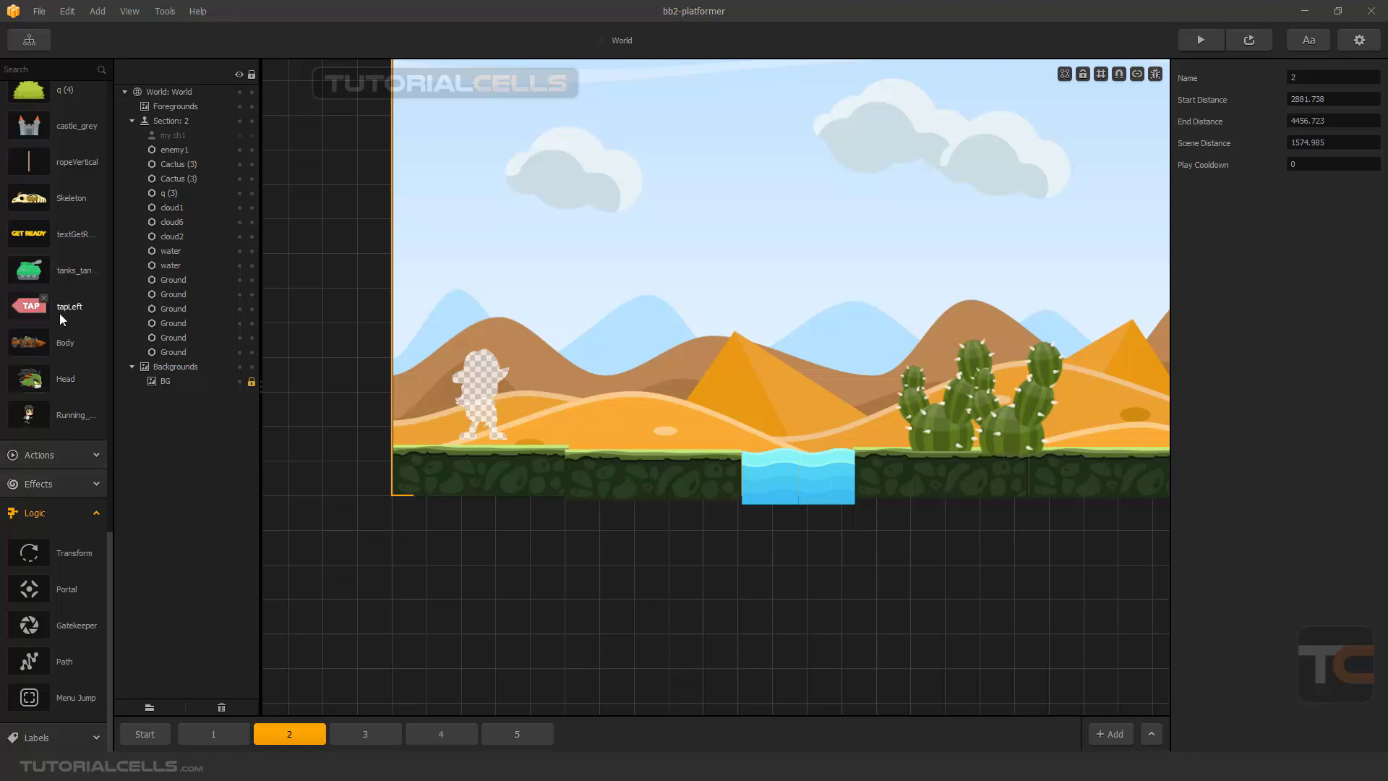
Step: Place the green tank on the ground beside the character at about 228, 108 with the Decoration preset
{"action": "left_click_drag", "start_coordinate": [61, 281], "coordinate": [558, 425]}
{"action": "left_click", "coordinate": [1334, 78]}
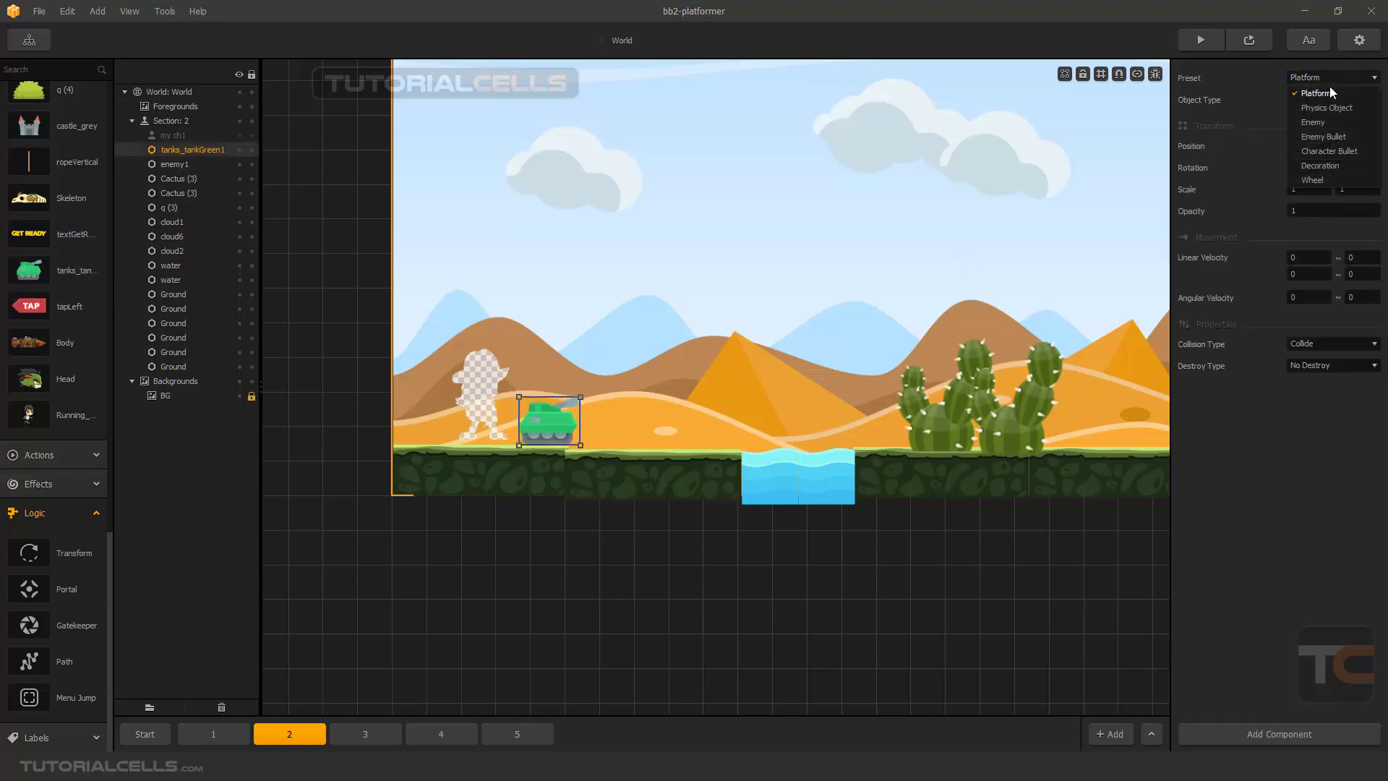
{"action": "left_click", "coordinate": [1318, 148]}
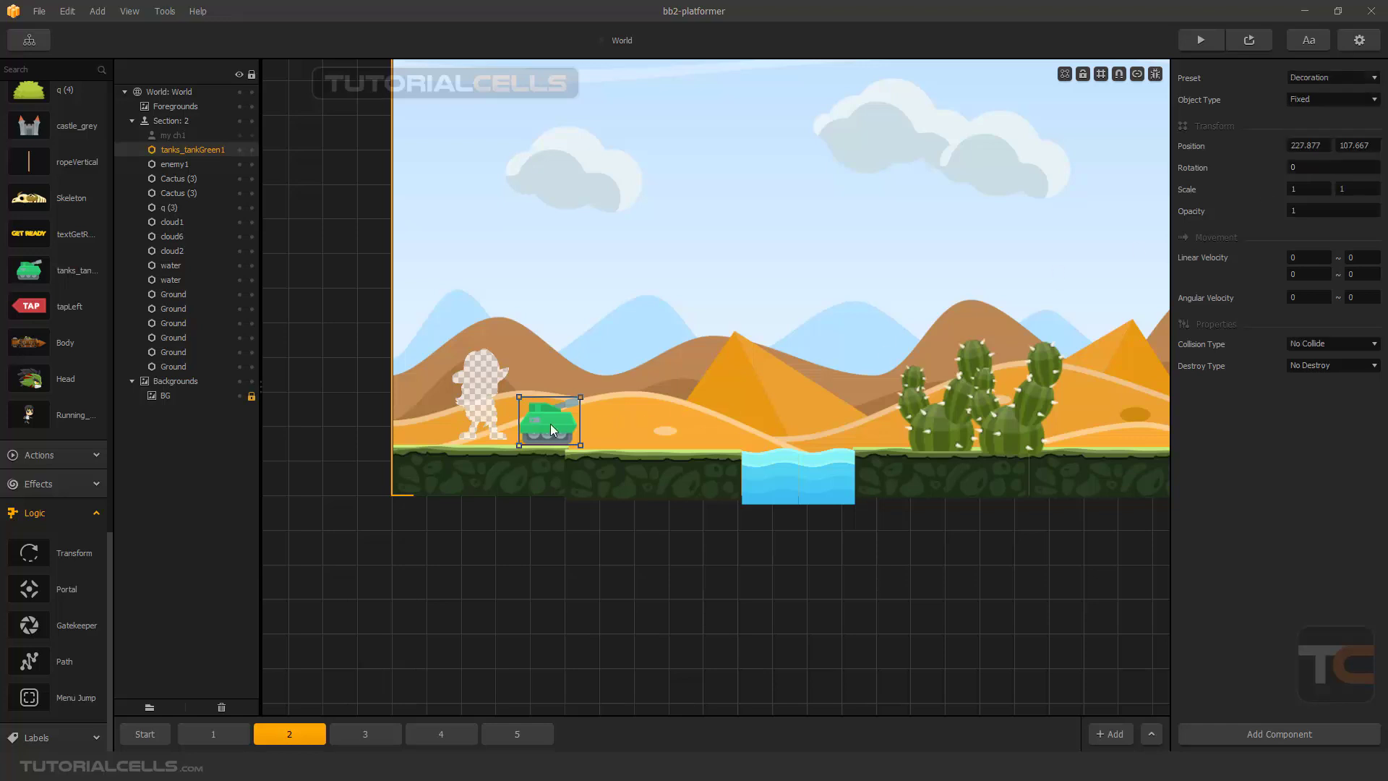
Step: Level the first ground tile with its neighbour and nudge the green tank to about 227, 108
{"action": "scroll", "coordinate": [540, 442], "scroll_direction": "up", "scroll_amount": 2}
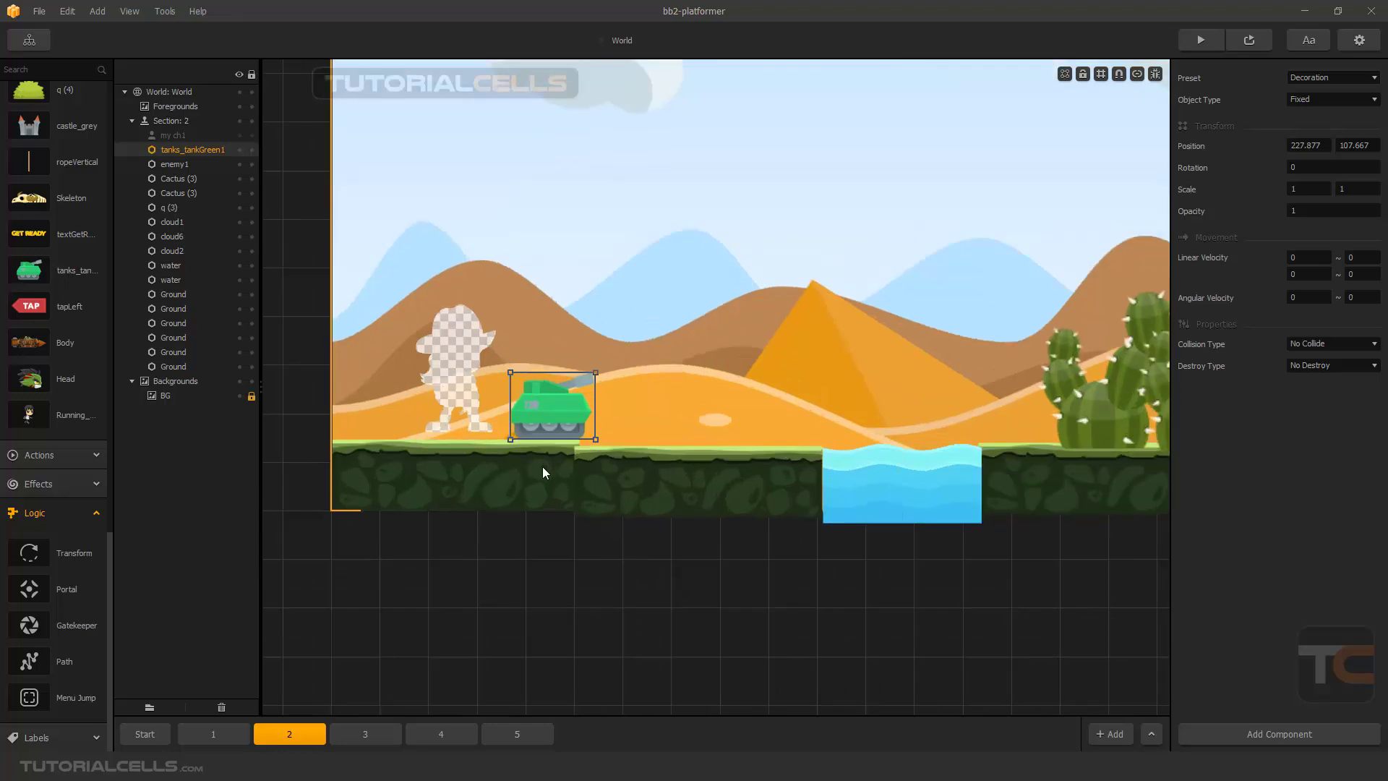
{"action": "left_click", "coordinate": [537, 466]}
{"action": "left_click", "coordinate": [640, 422]}
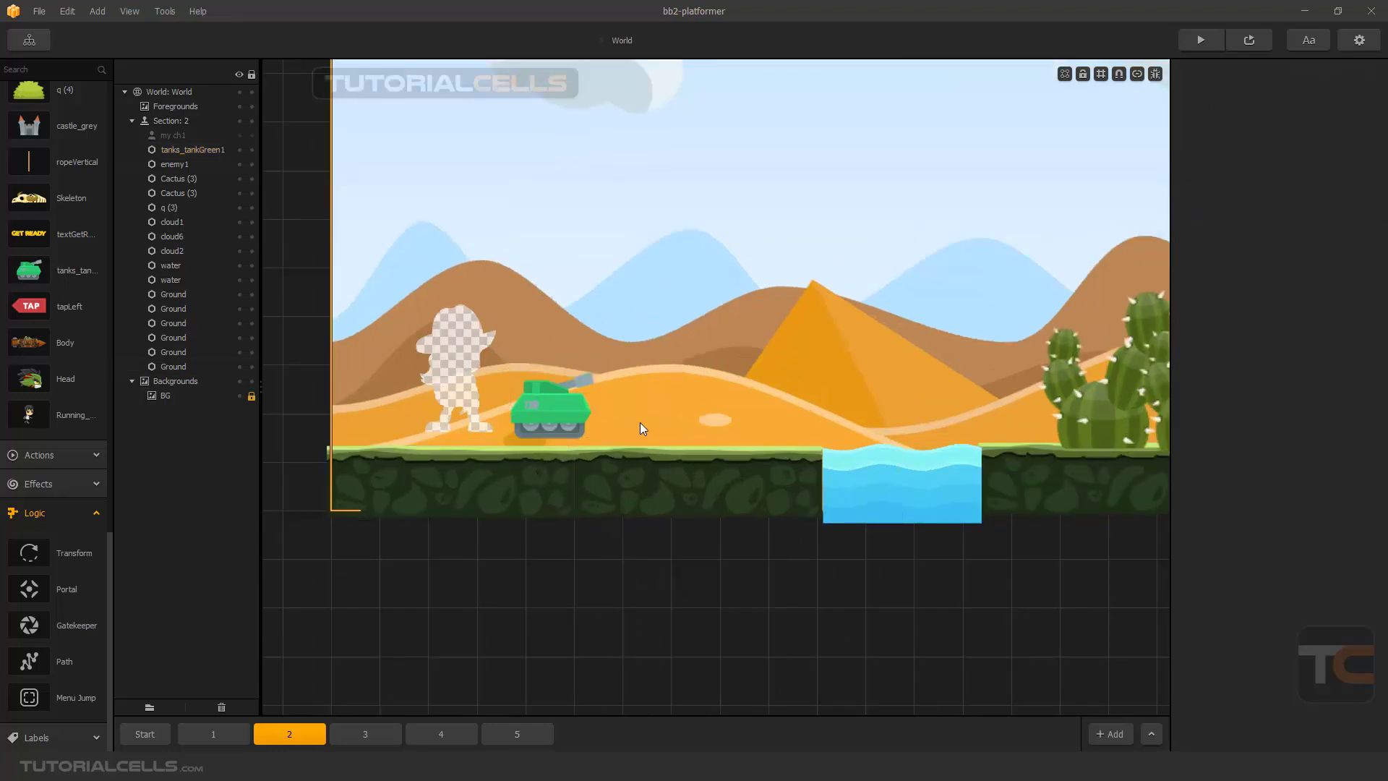
{"action": "scroll", "coordinate": [639, 423], "scroll_direction": "down", "scroll_amount": 1}
{"action": "left_click", "coordinate": [556, 429]}
{"action": "left_click_drag", "start_coordinate": [554, 425], "coordinate": [552, 424]}
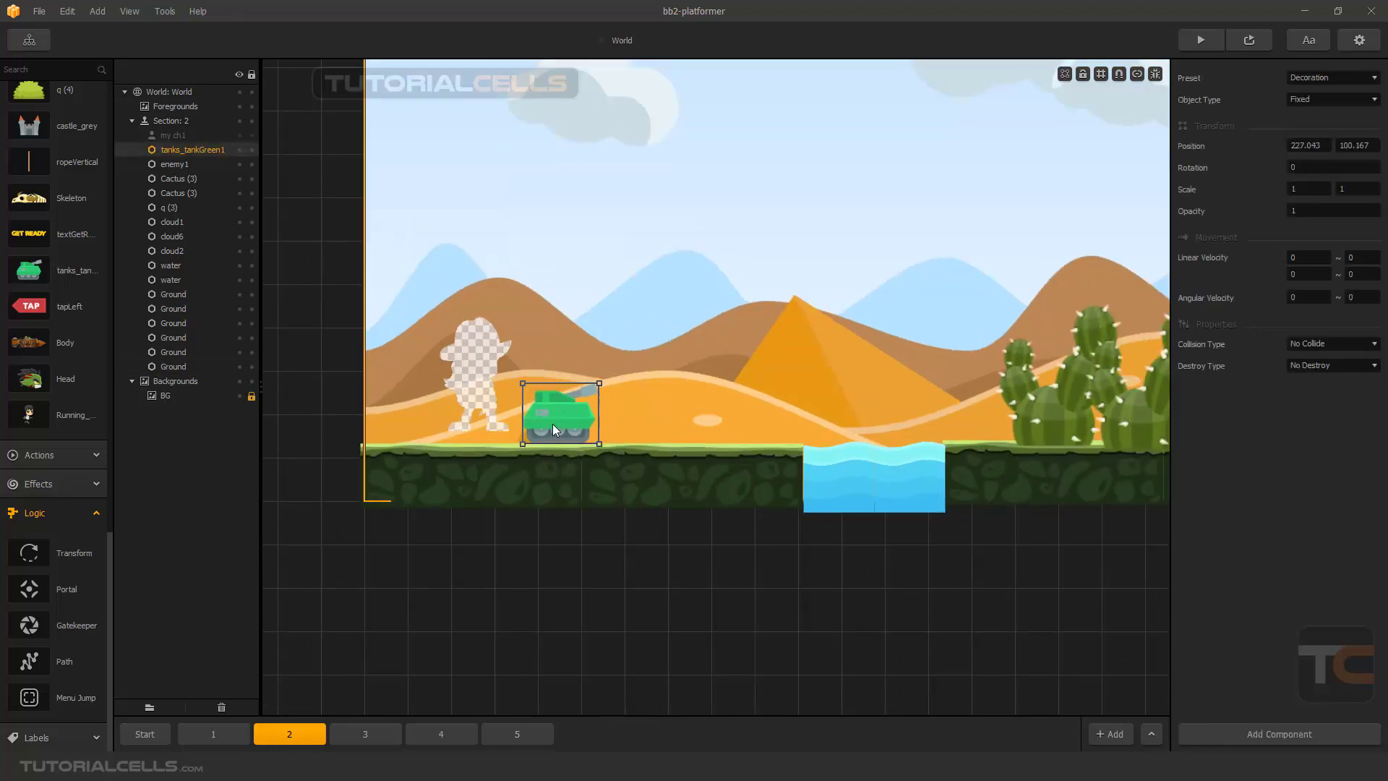
Step: Add a Transform logic object on the ground ahead of the tank at about 397, 100 and shift the tank to about 244, 108
{"action": "left_click_drag", "start_coordinate": [648, 431], "coordinate": [718, 417]}
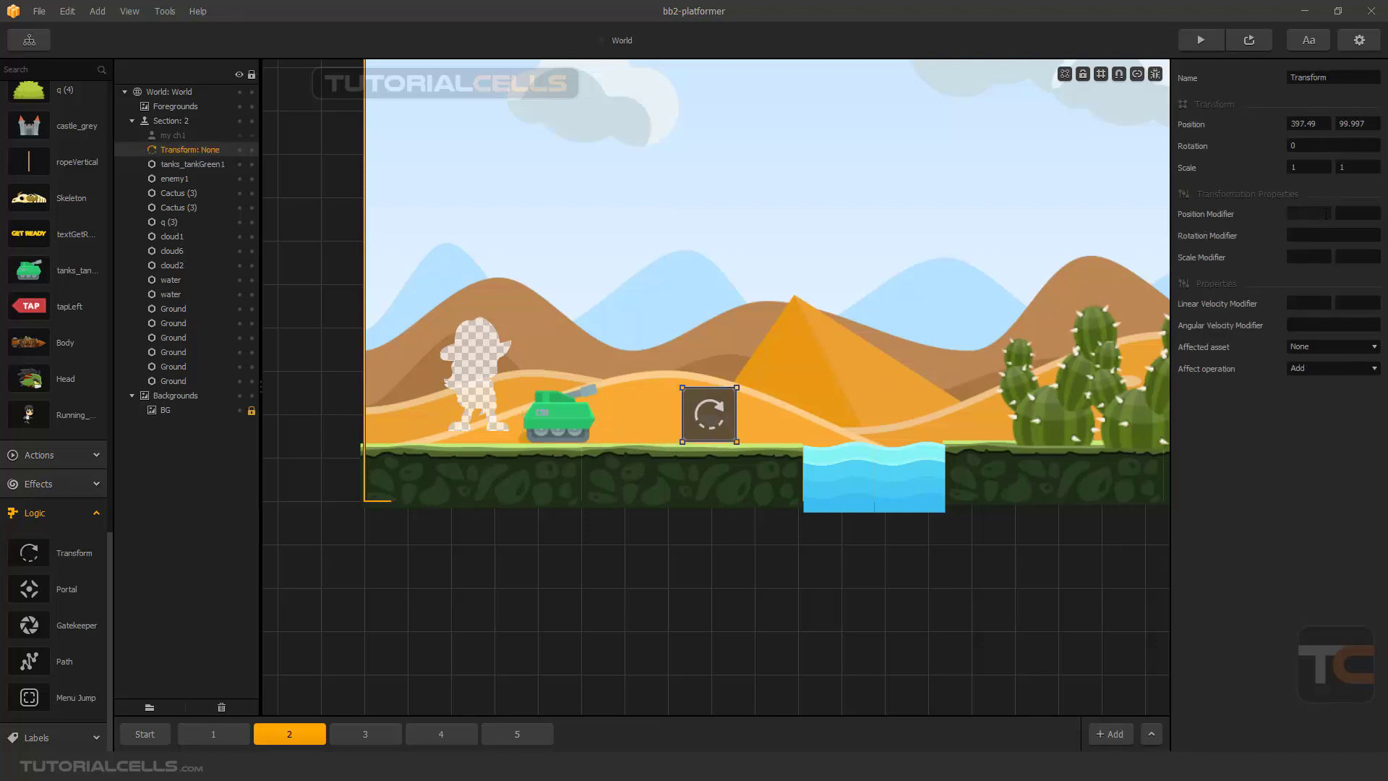
{"action": "left_click", "coordinate": [571, 419]}
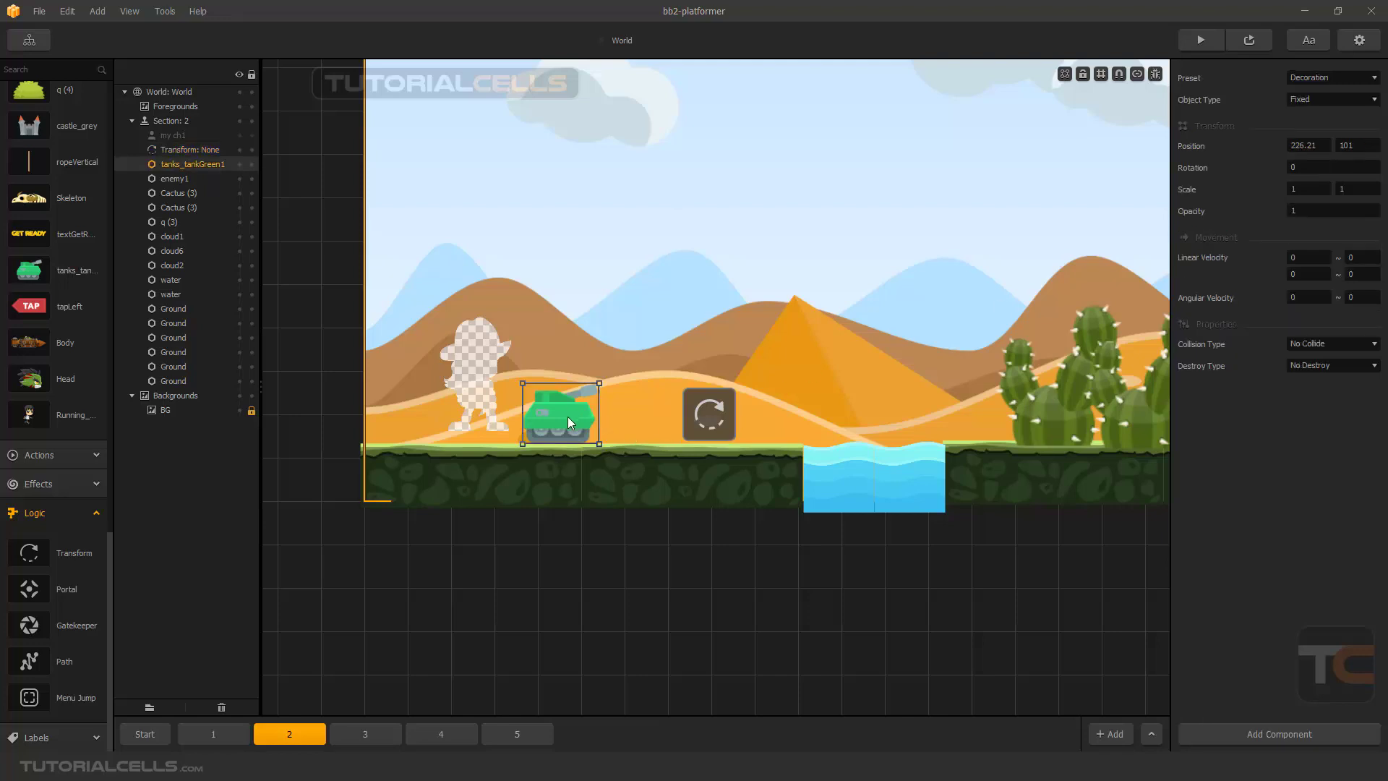
{"action": "mouse_move", "coordinate": [580, 422]}
{"action": "left_mouse_down"}
{"action": "mouse_move", "coordinate": [731, 418]}
{"action": "mouse_move", "coordinate": [591, 417]}
{"action": "left_mouse_up"}
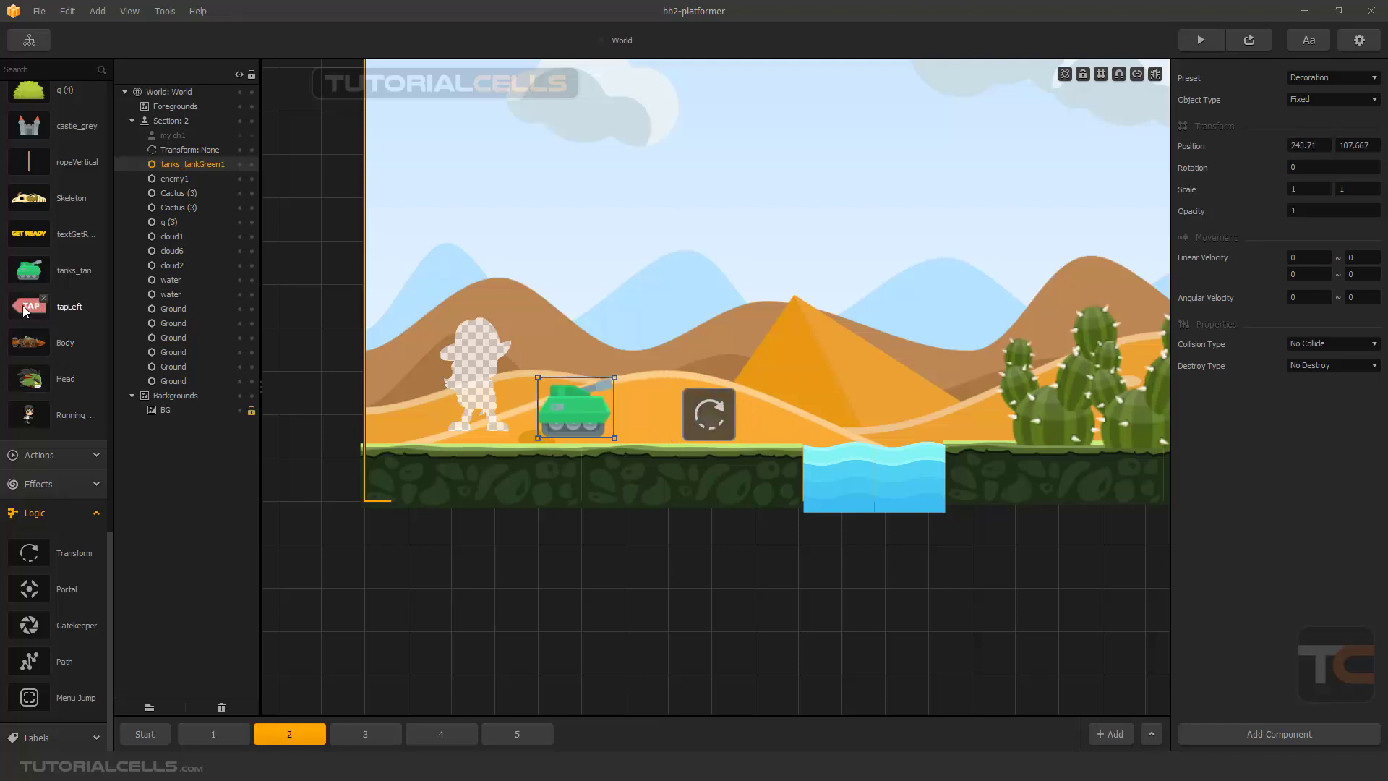
Step: Add a q (3) bush over the Transform at about 393, 107 with the Decoration preset, and nudge the tank to about 231, 105
{"action": "scroll", "coordinate": [39, 293], "scroll_direction": "up", "scroll_amount": 5}
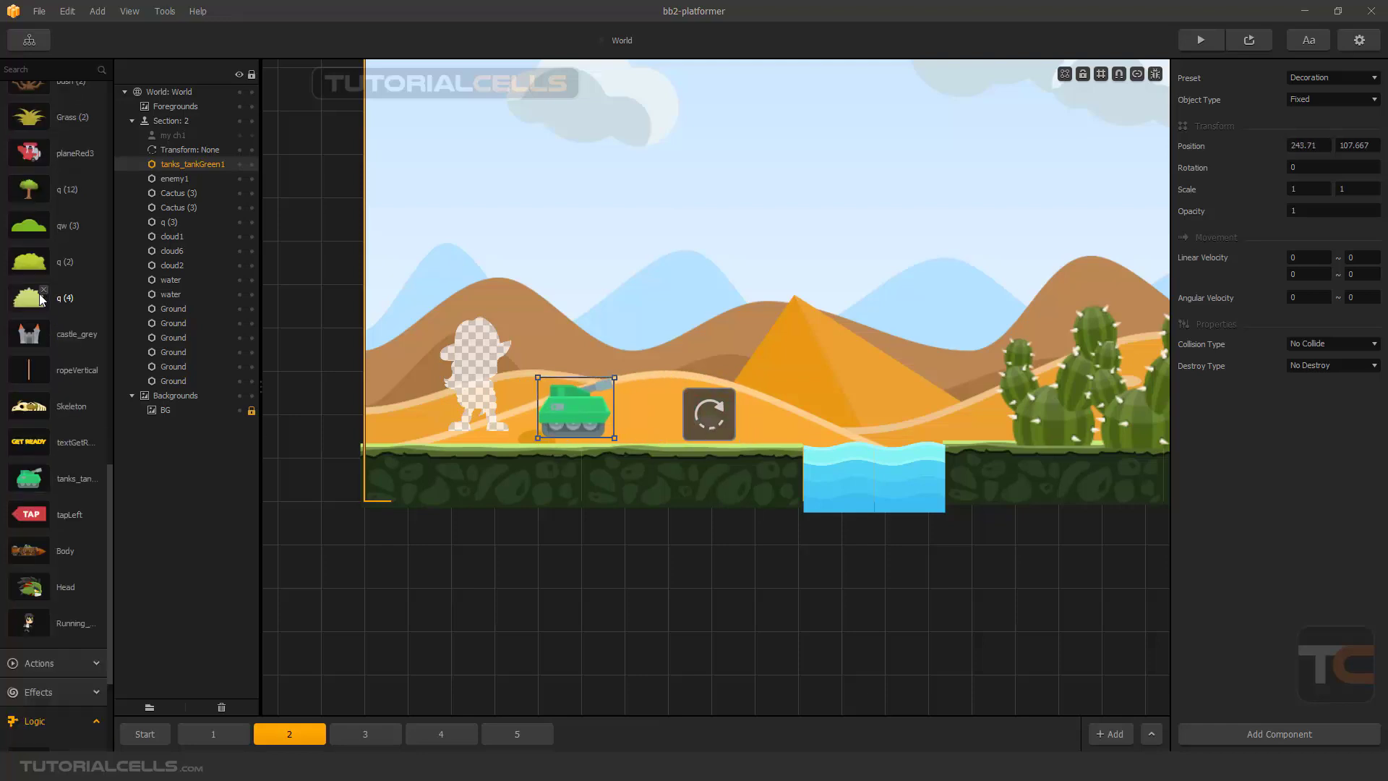
{"action": "scroll", "coordinate": [39, 293], "scroll_direction": "up", "scroll_amount": 5}
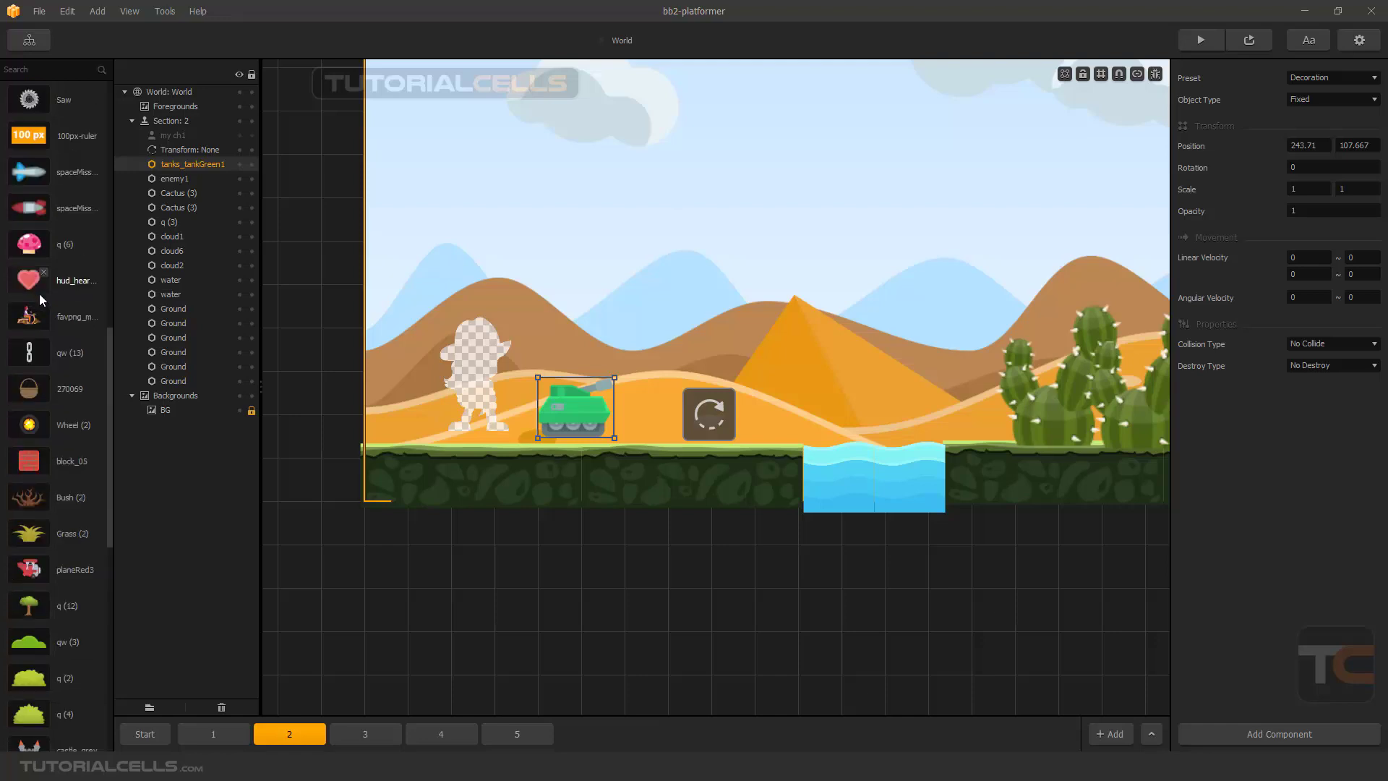
{"action": "scroll", "coordinate": [40, 298], "scroll_direction": "up", "scroll_amount": 1}
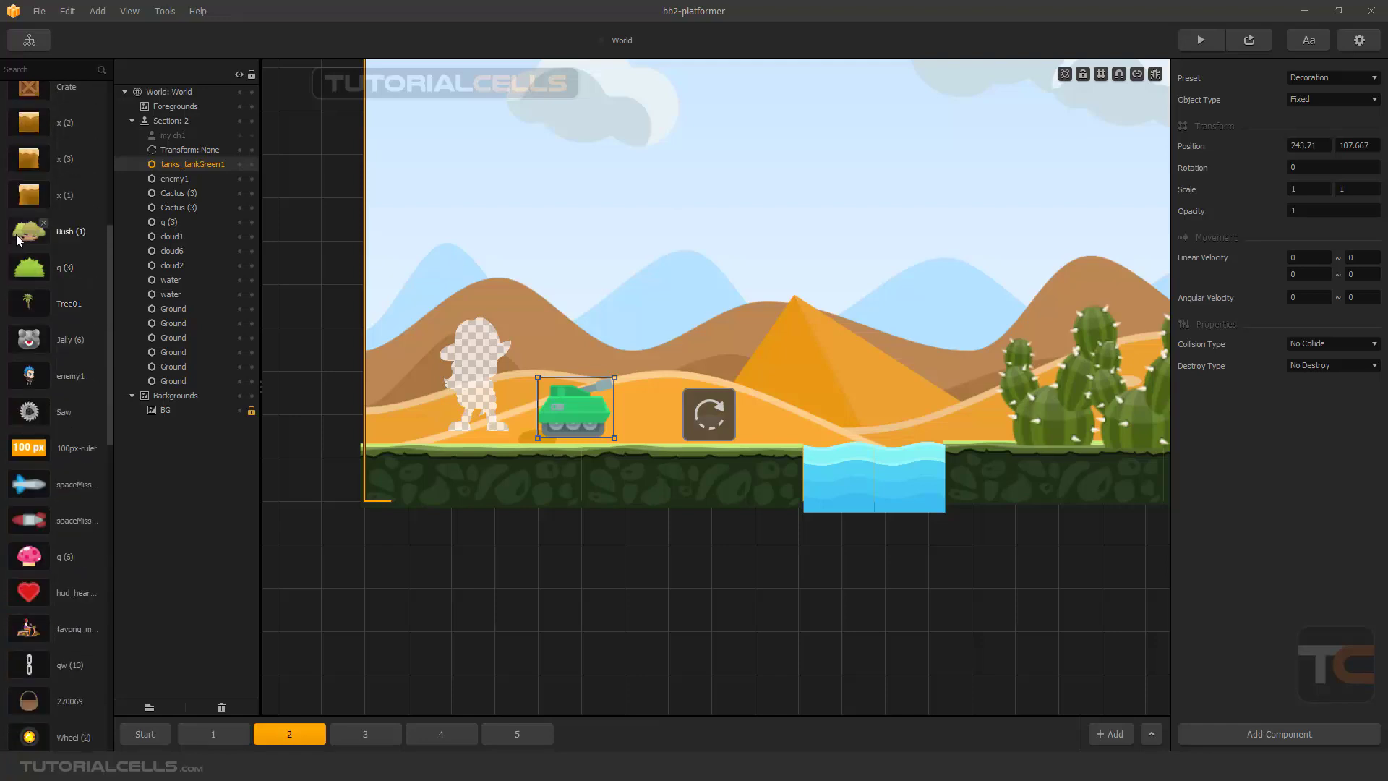
{"action": "left_click_drag", "start_coordinate": [24, 269], "coordinate": [685, 418]}
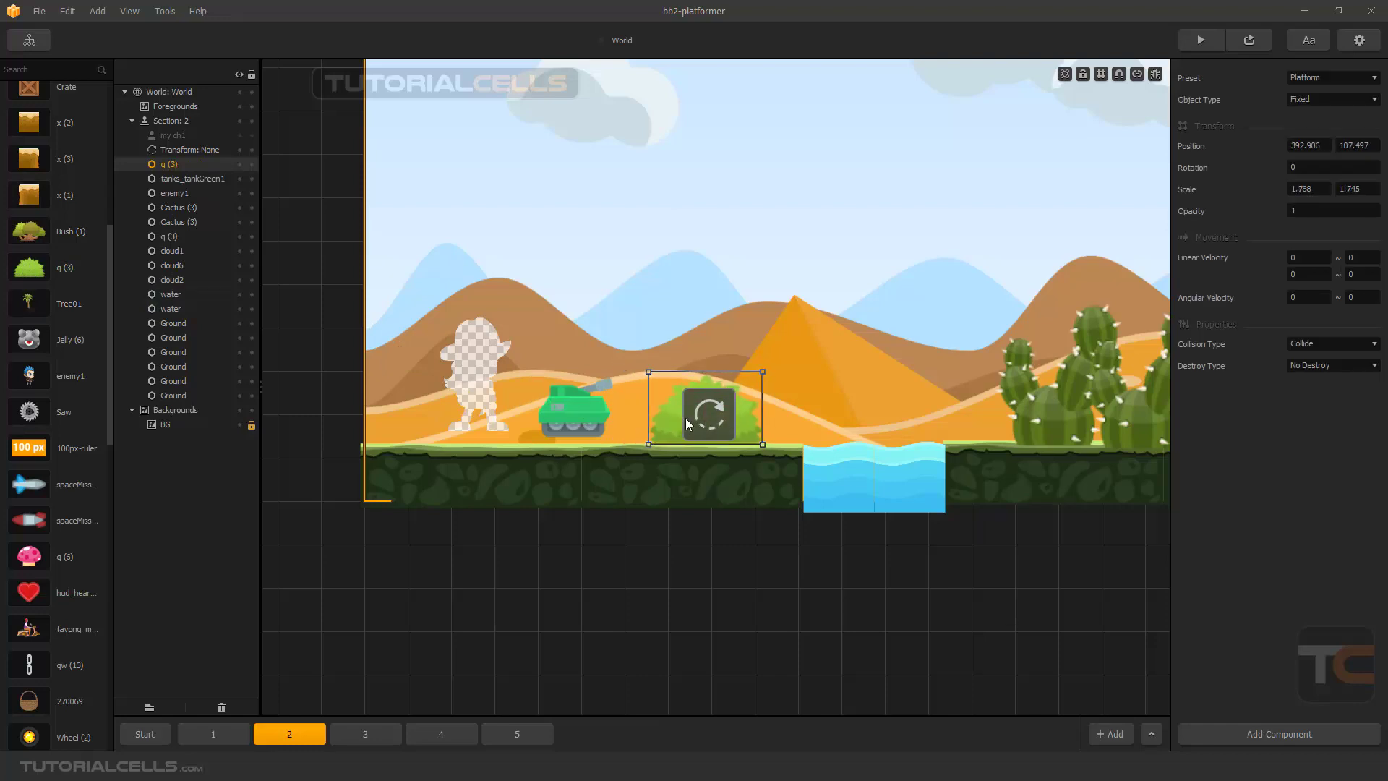
{"action": "left_click", "coordinate": [1352, 78]}
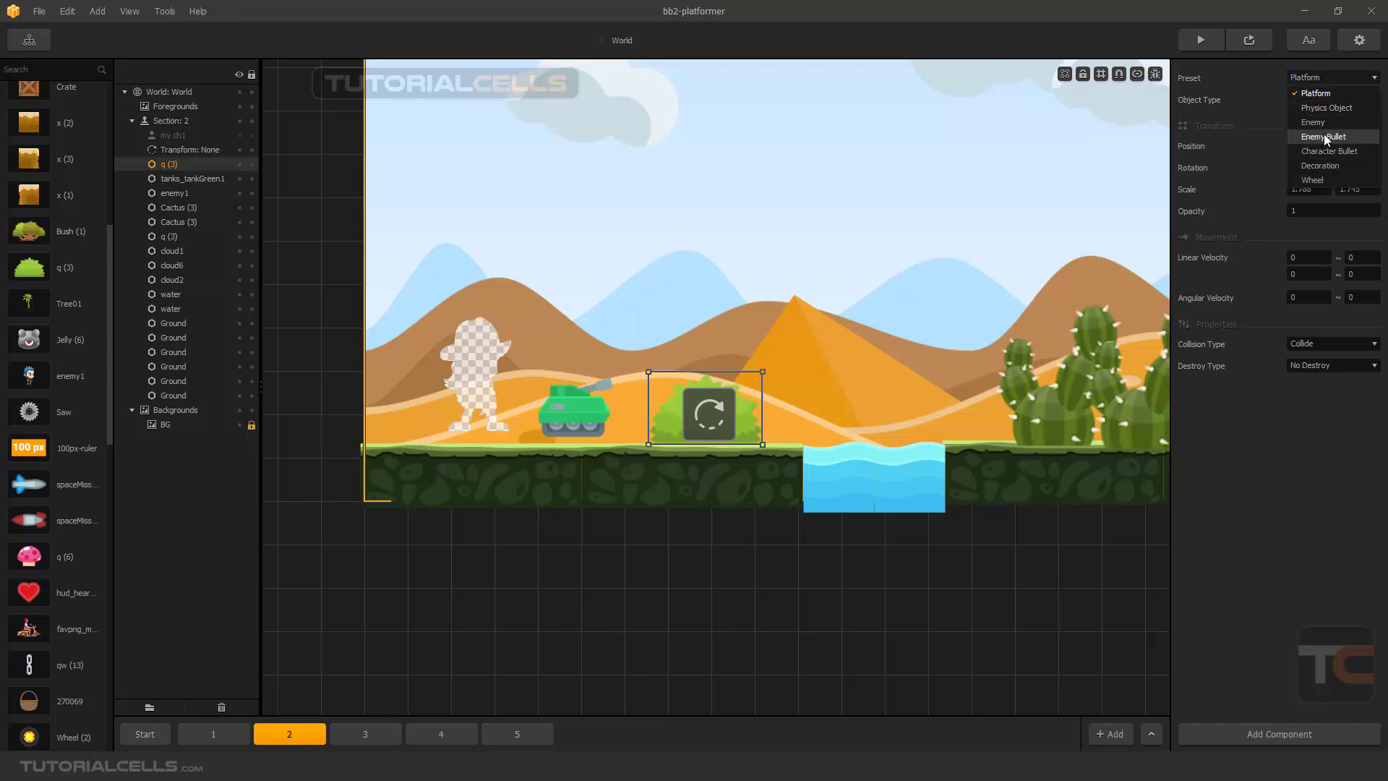
{"action": "left_click", "coordinate": [1321, 165]}
{"action": "mouse_move", "coordinate": [575, 412]}
{"action": "left_mouse_down"}
{"action": "mouse_move", "coordinate": [683, 413]}
{"action": "mouse_move", "coordinate": [567, 417]}
{"action": "left_mouse_up"}
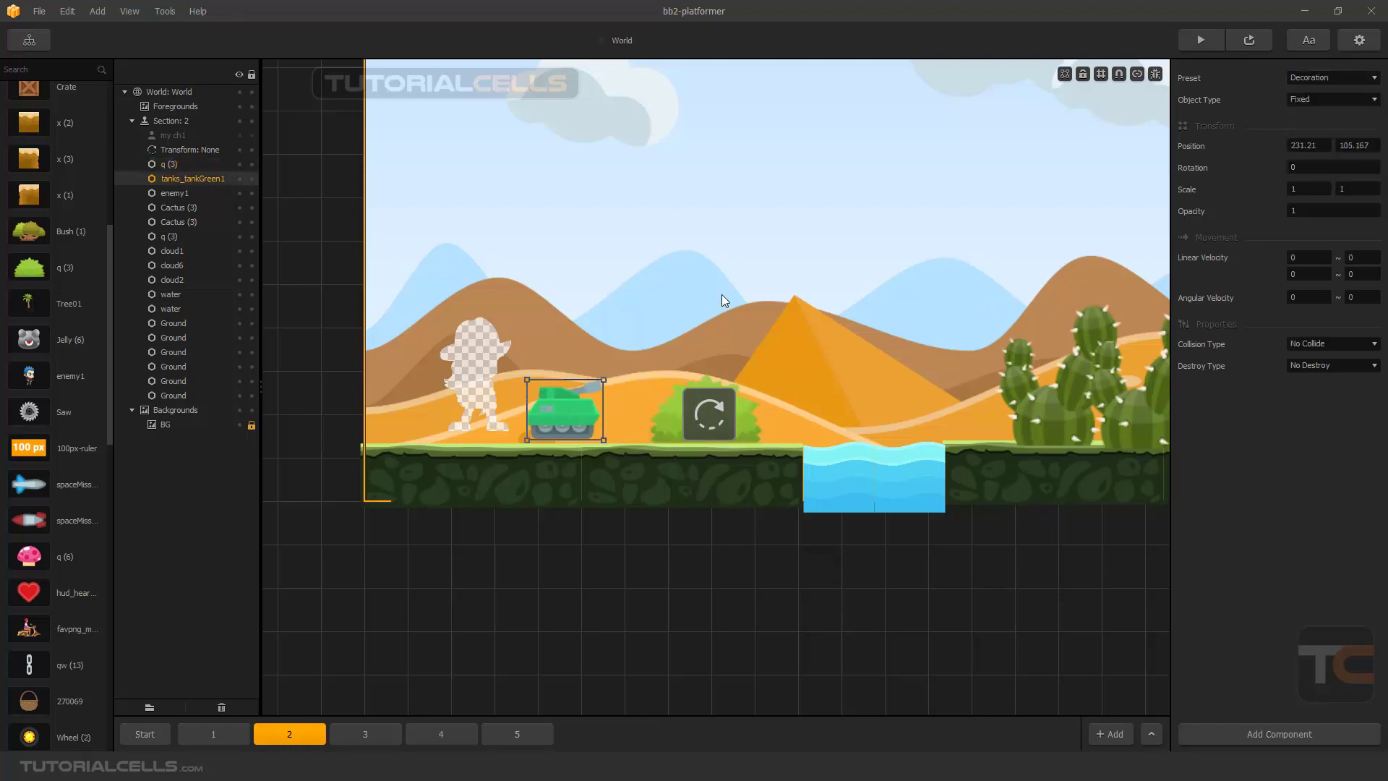
Step: Nudge the cactus nearest the water to about 792, 146
{"action": "scroll", "coordinate": [720, 289], "scroll_direction": "down", "scroll_amount": 2}
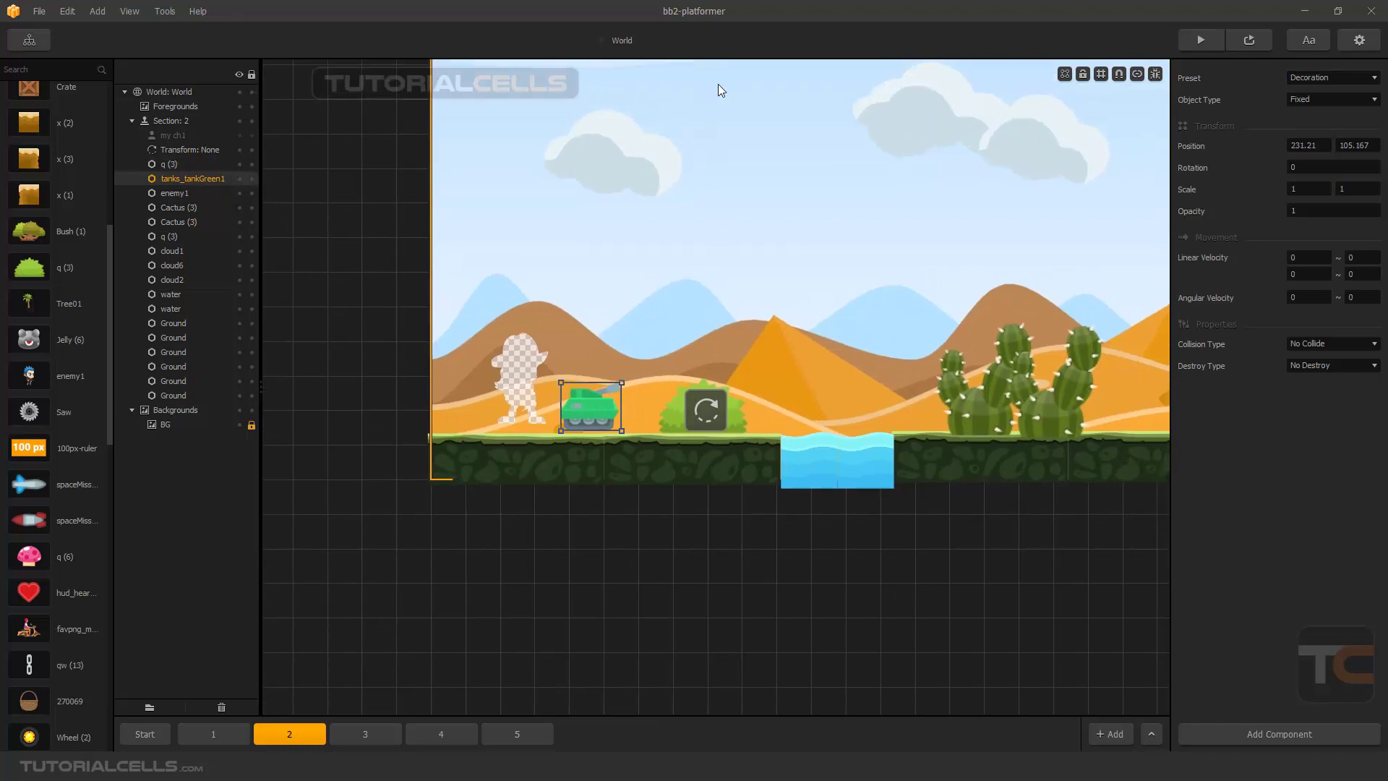
{"action": "middle_click_drag", "start_coordinate": [920, 367], "coordinate": [839, 354]}
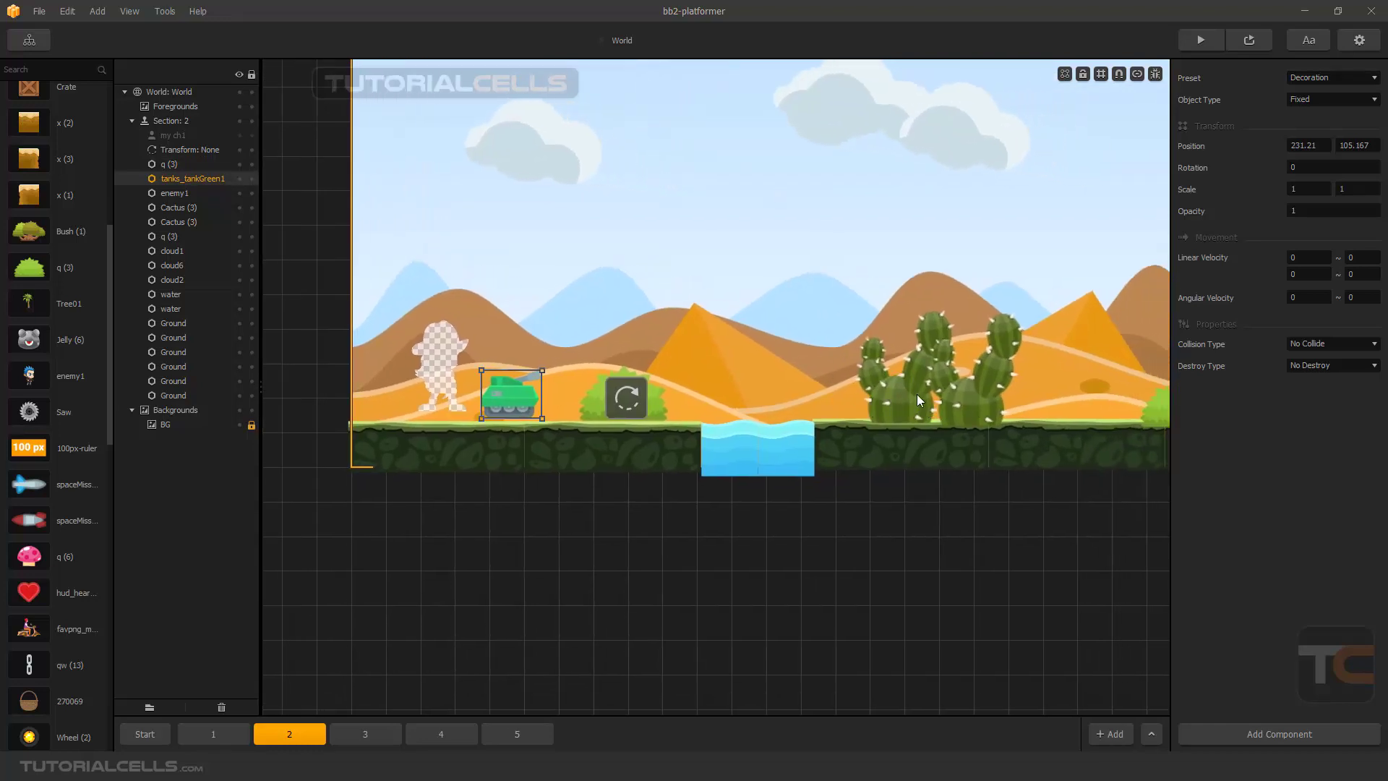
{"action": "scroll", "coordinate": [899, 385], "scroll_direction": "up", "scroll_amount": 3}
{"action": "left_click", "coordinate": [884, 400]}
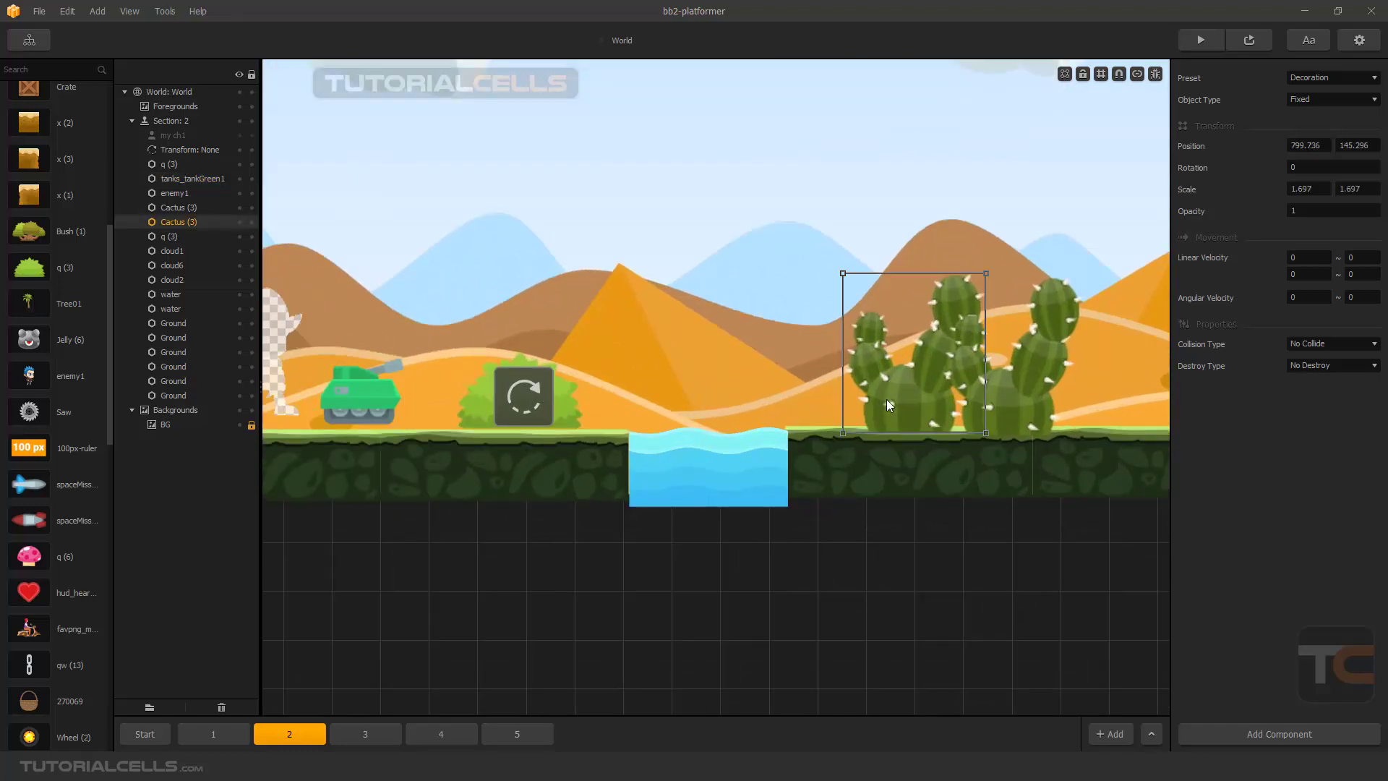
{"action": "left_click_drag", "start_coordinate": [887, 401], "coordinate": [889, 396]}
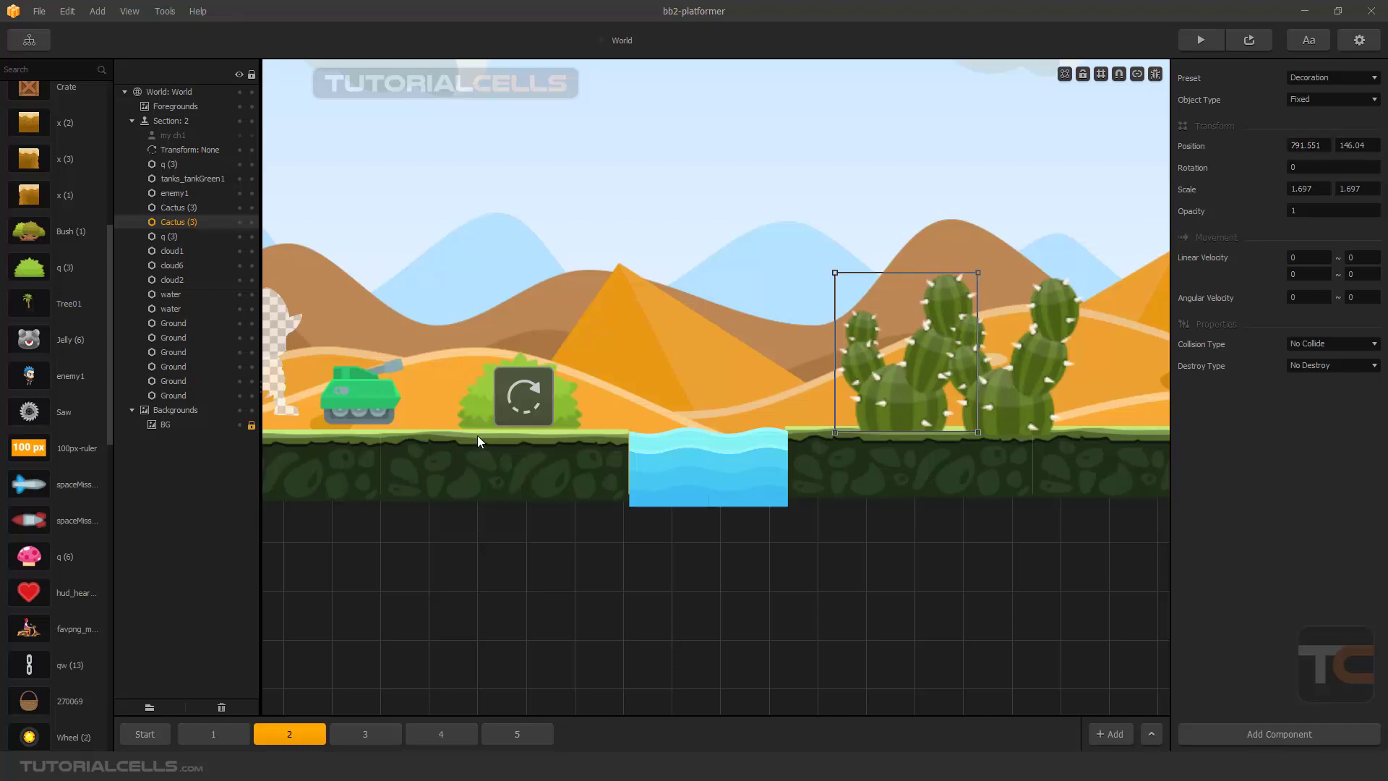
Step: Move the green tank closer to the bush, to about 261, 104
{"action": "left_click", "coordinate": [527, 406]}
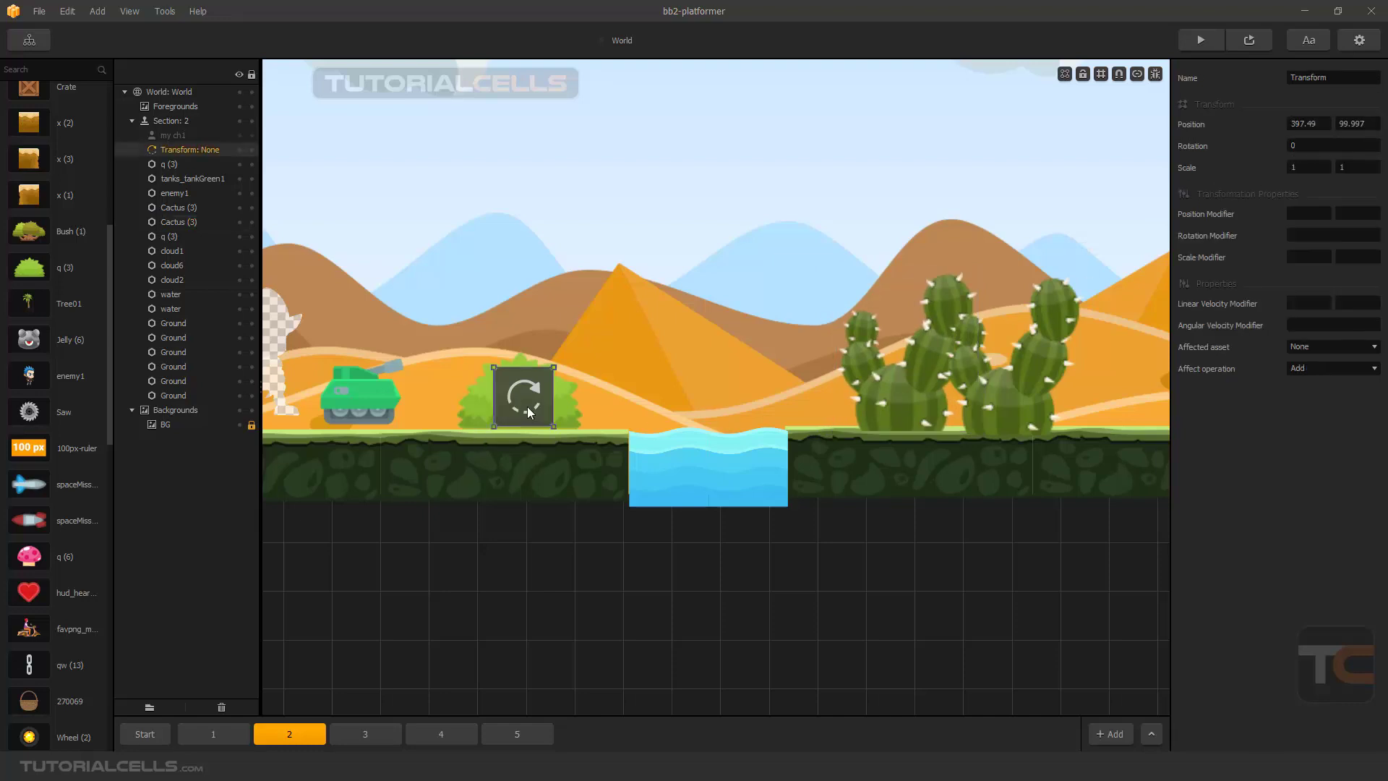
{"action": "left_click", "coordinate": [369, 402]}
{"action": "mouse_move", "coordinate": [368, 396]}
{"action": "left_mouse_down"}
{"action": "mouse_move", "coordinate": [884, 397]}
{"action": "mouse_move", "coordinate": [478, 355]}
{"action": "mouse_move", "coordinate": [394, 399]}
{"action": "left_mouse_up"}
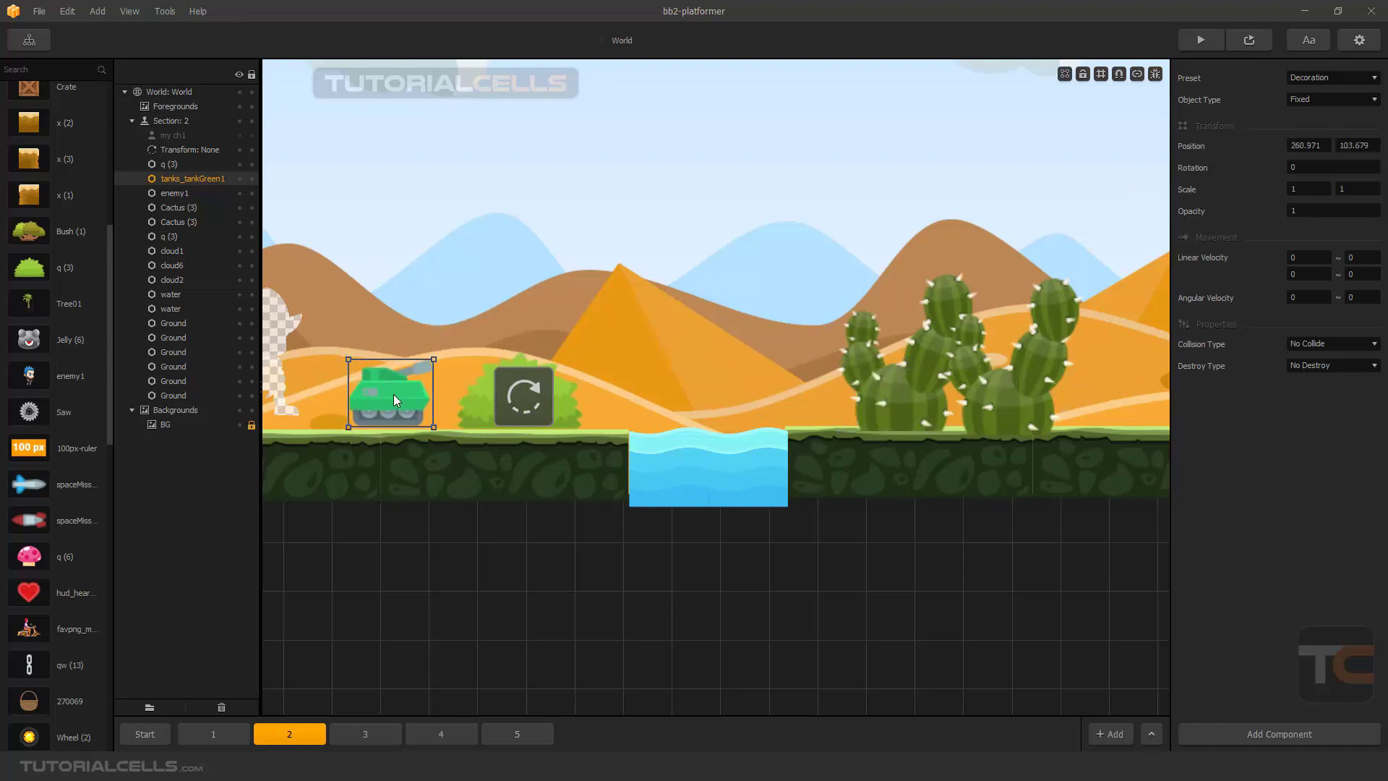
Step: Move the Transform object to about 388, 100 and set its X position modifier to the nearest cactus's X position, 791.551
{"action": "left_click", "coordinate": [884, 372]}
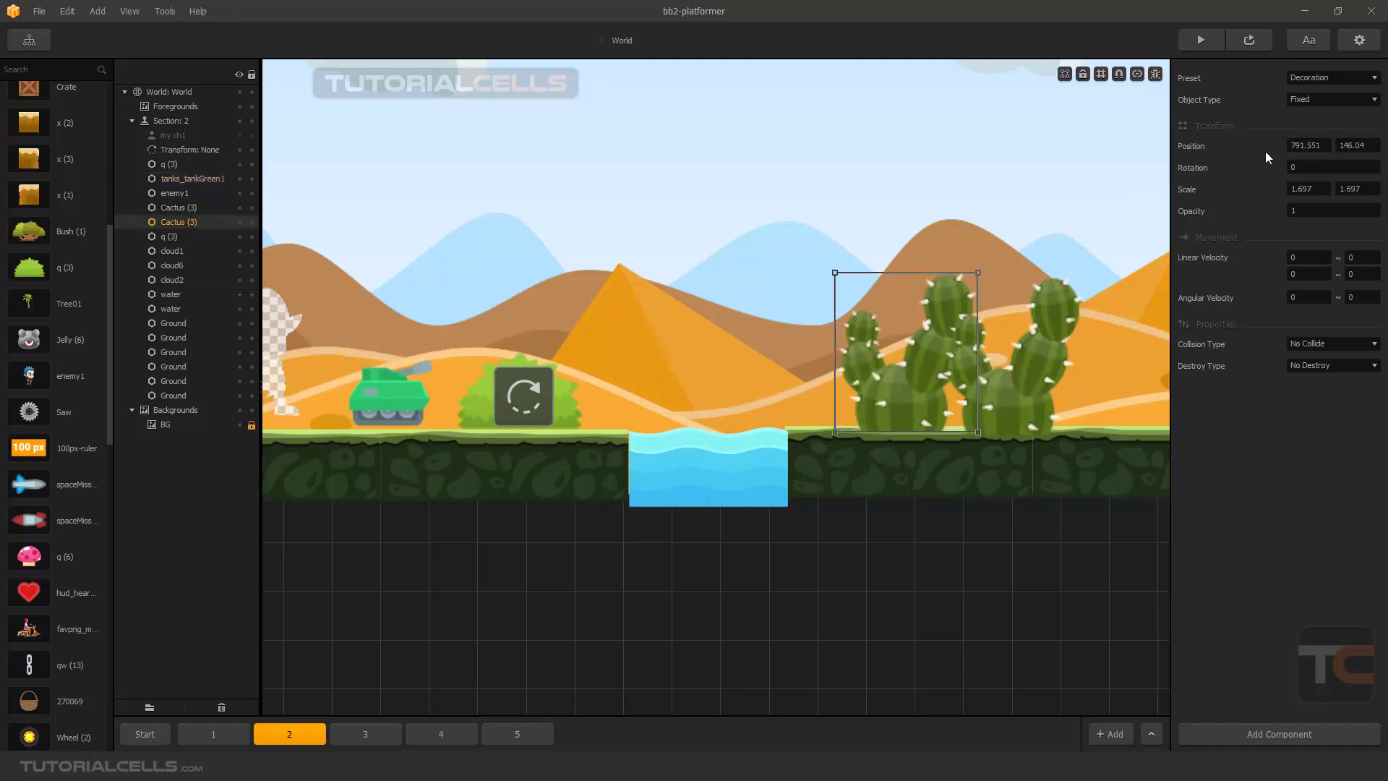
{"action": "left_click", "coordinate": [1305, 145]}
{"action": "double_click", "coordinate": [1306, 145]}
{"action": "left_click", "coordinate": [512, 403]}
{"action": "left_click_drag", "start_coordinate": [522, 402], "coordinate": [514, 406]}
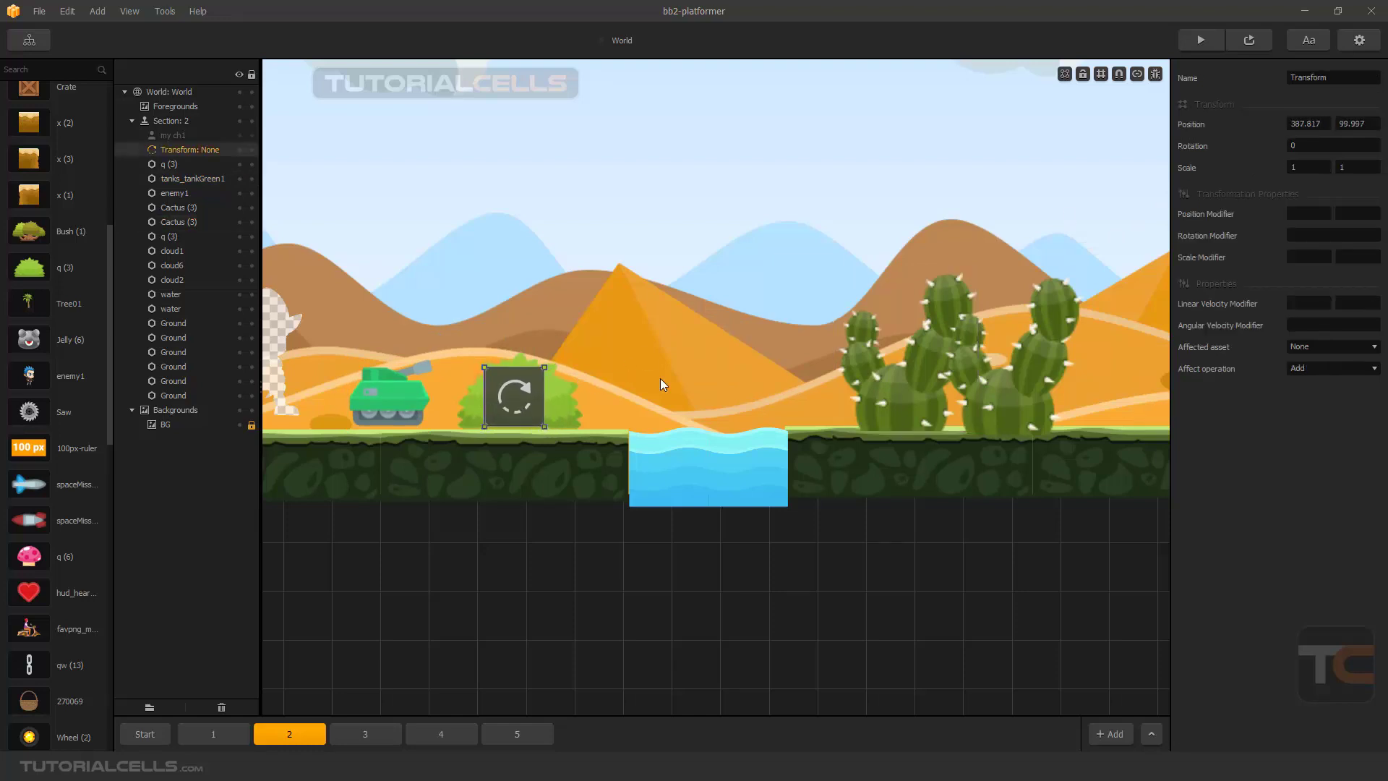
{"action": "left_click", "coordinate": [1309, 213]}
Step: Copy the cactus's Y position, 146.04, into the Transform's Y position modifier and preview the scene
{"action": "left_click", "coordinate": [862, 393]}
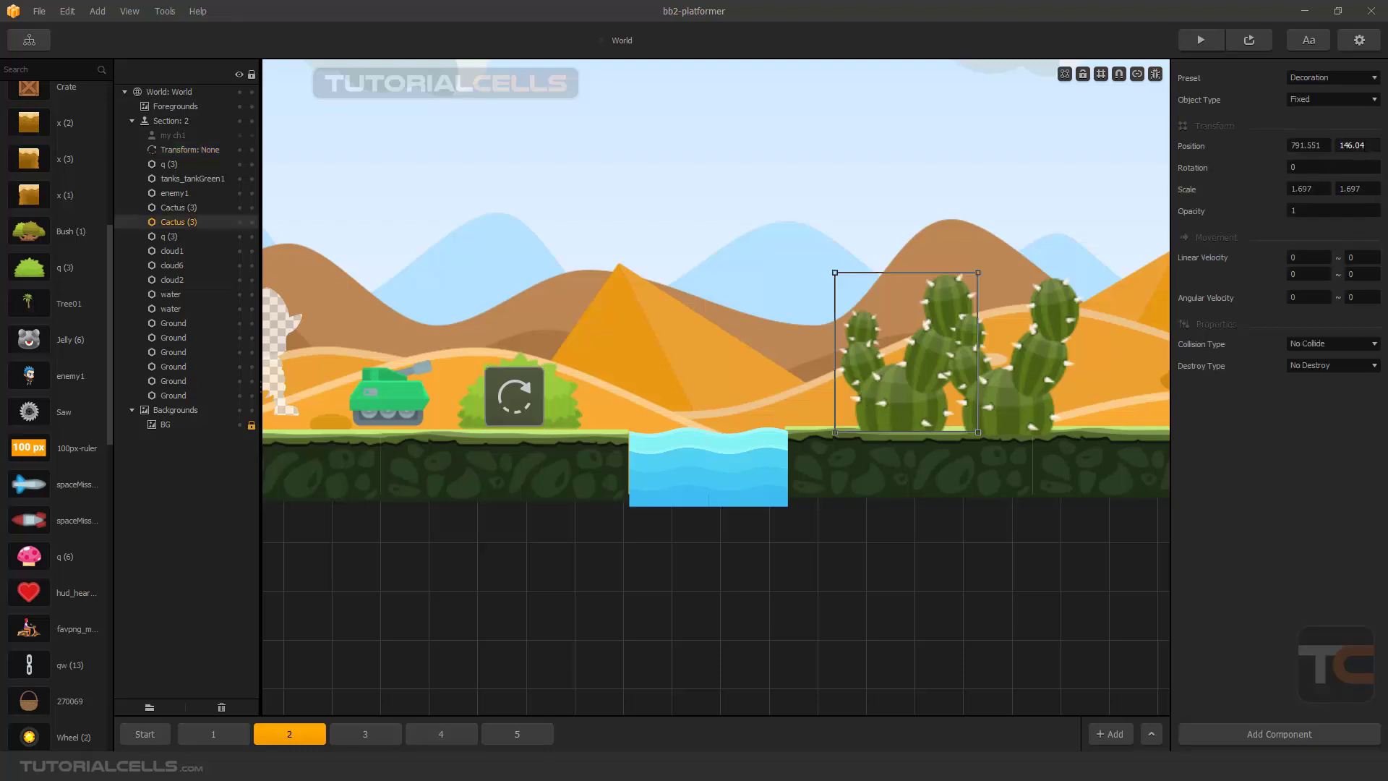
{"action": "double_click", "coordinate": [1354, 145]}
{"action": "key", "text": "ctrl+c"}
{"action": "left_click", "coordinate": [528, 387]}
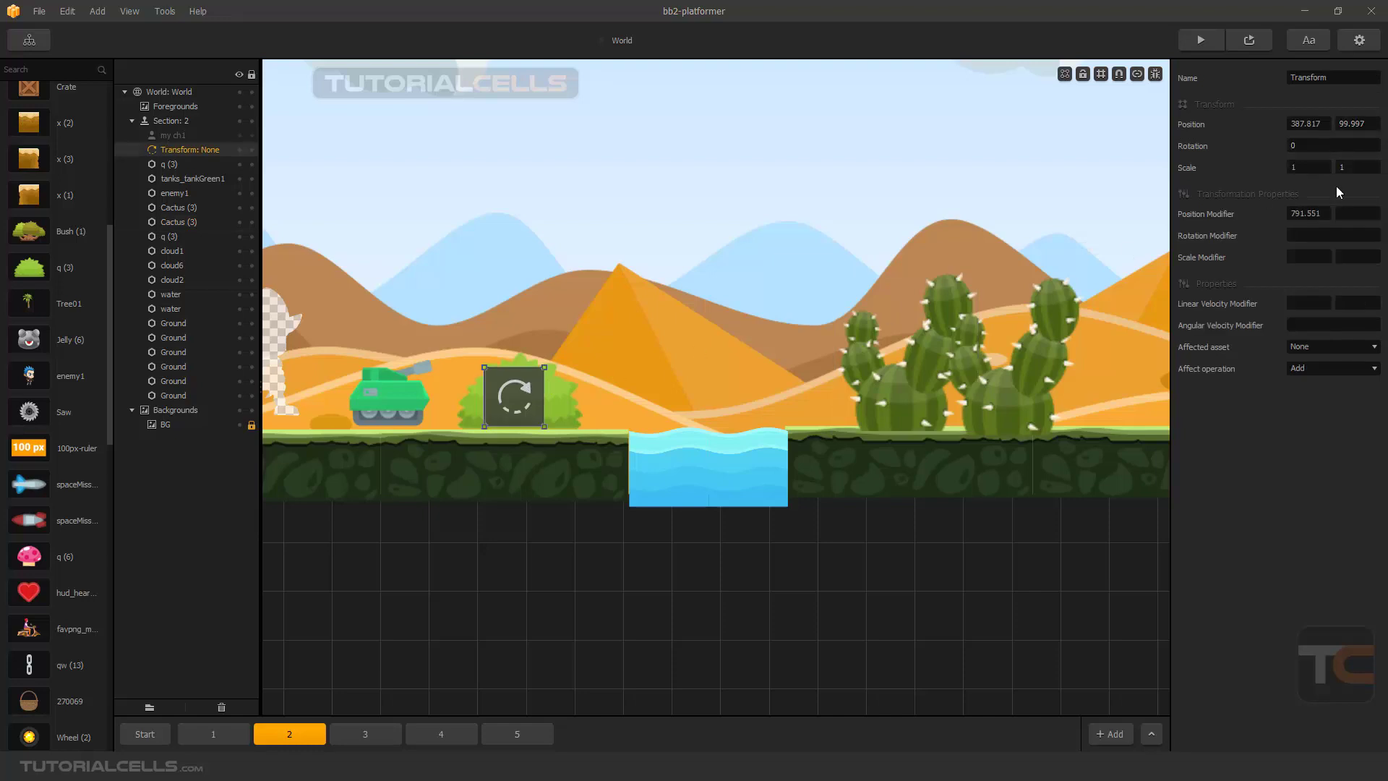
{"action": "left_click", "coordinate": [1356, 213]}
{"action": "key", "text": "ctrl+v"}
{"action": "left_click", "coordinate": [950, 580]}
{"action": "left_click", "coordinate": [1212, 43]}
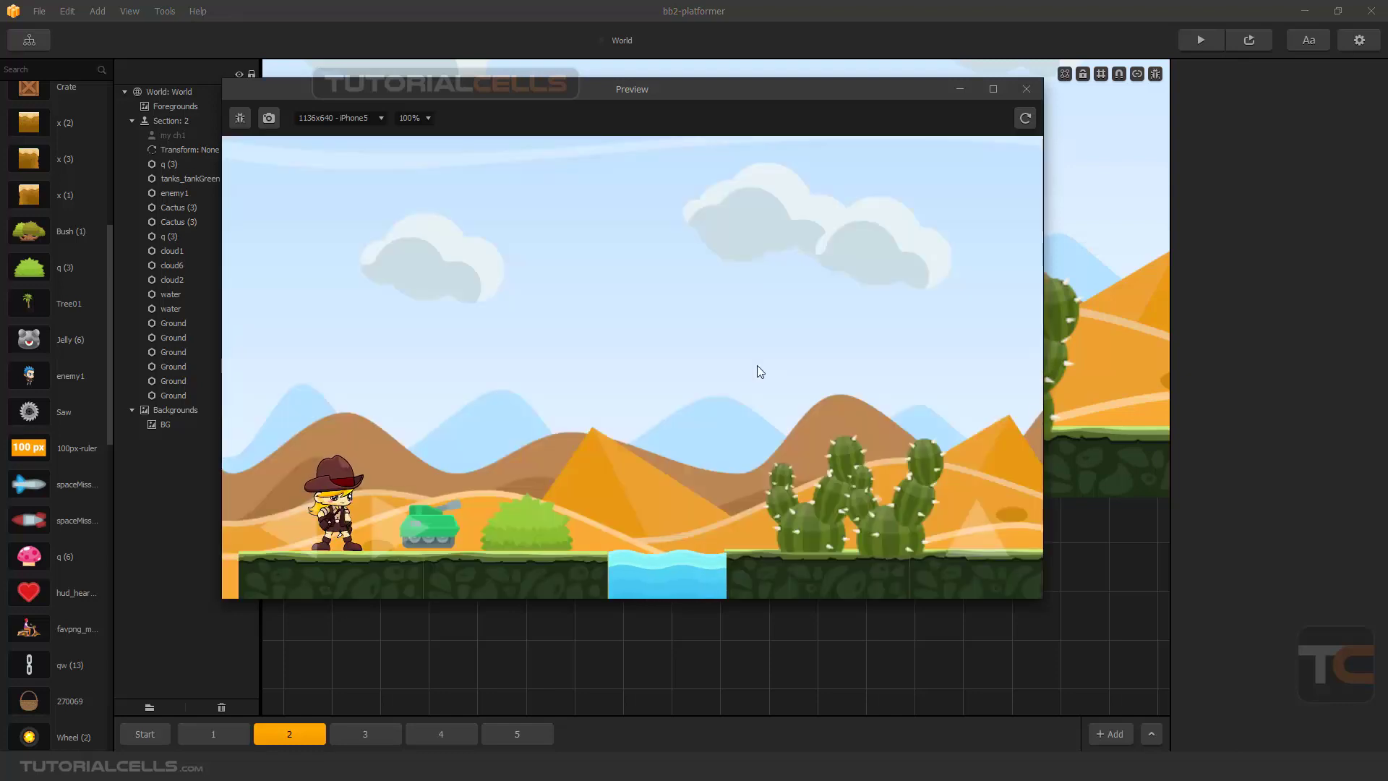
{"action": "left_click", "coordinate": [1026, 89]}
Step: Set the tank's horizontal linear velocity to 2 and preview the scene
{"action": "left_click", "coordinate": [408, 402]}
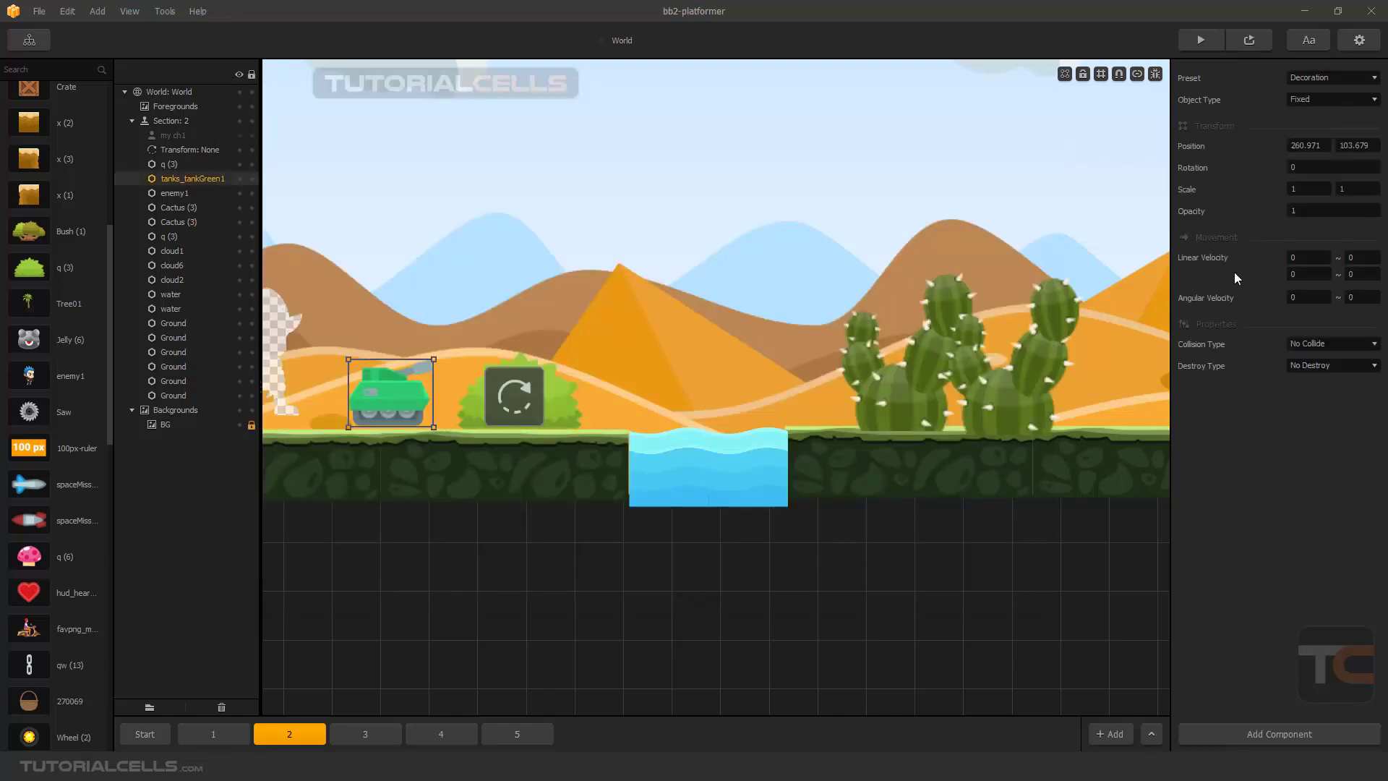
{"action": "left_click", "coordinate": [1302, 257]}
{"action": "type", "text": "2"}
{"action": "left_click", "coordinate": [1251, 395]}
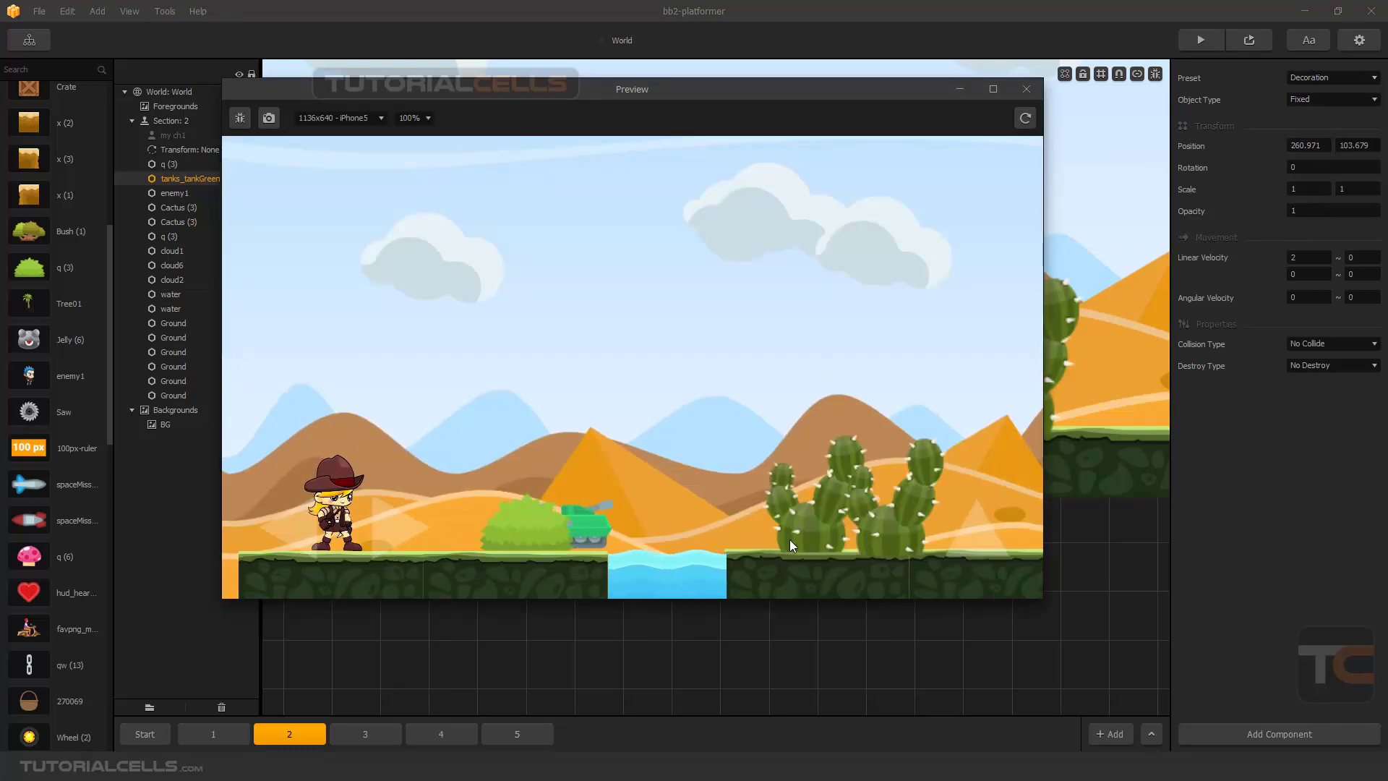
{"action": "left_click", "coordinate": [1027, 89]}
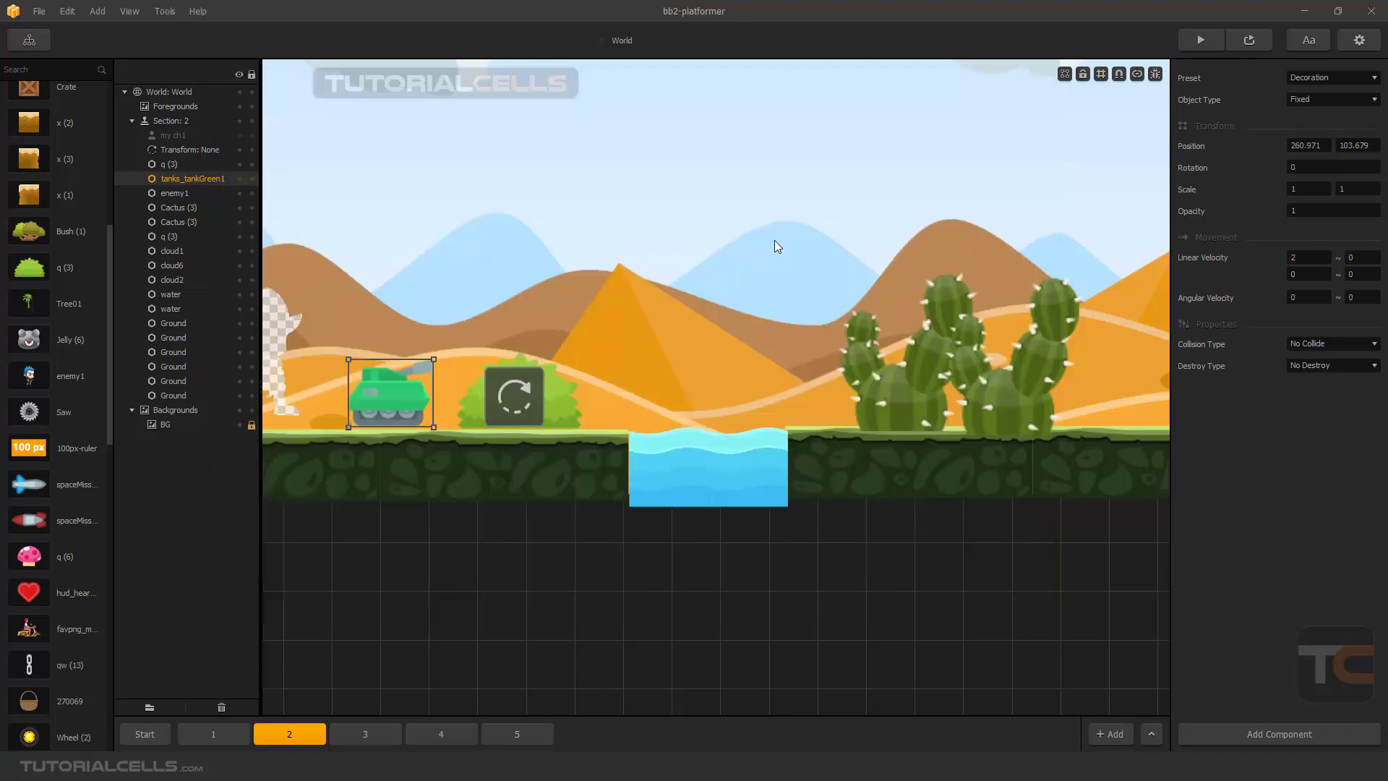
Step: Set the Transform object's affected asset to tanks_tankGreen1
{"action": "left_click", "coordinate": [529, 397]}
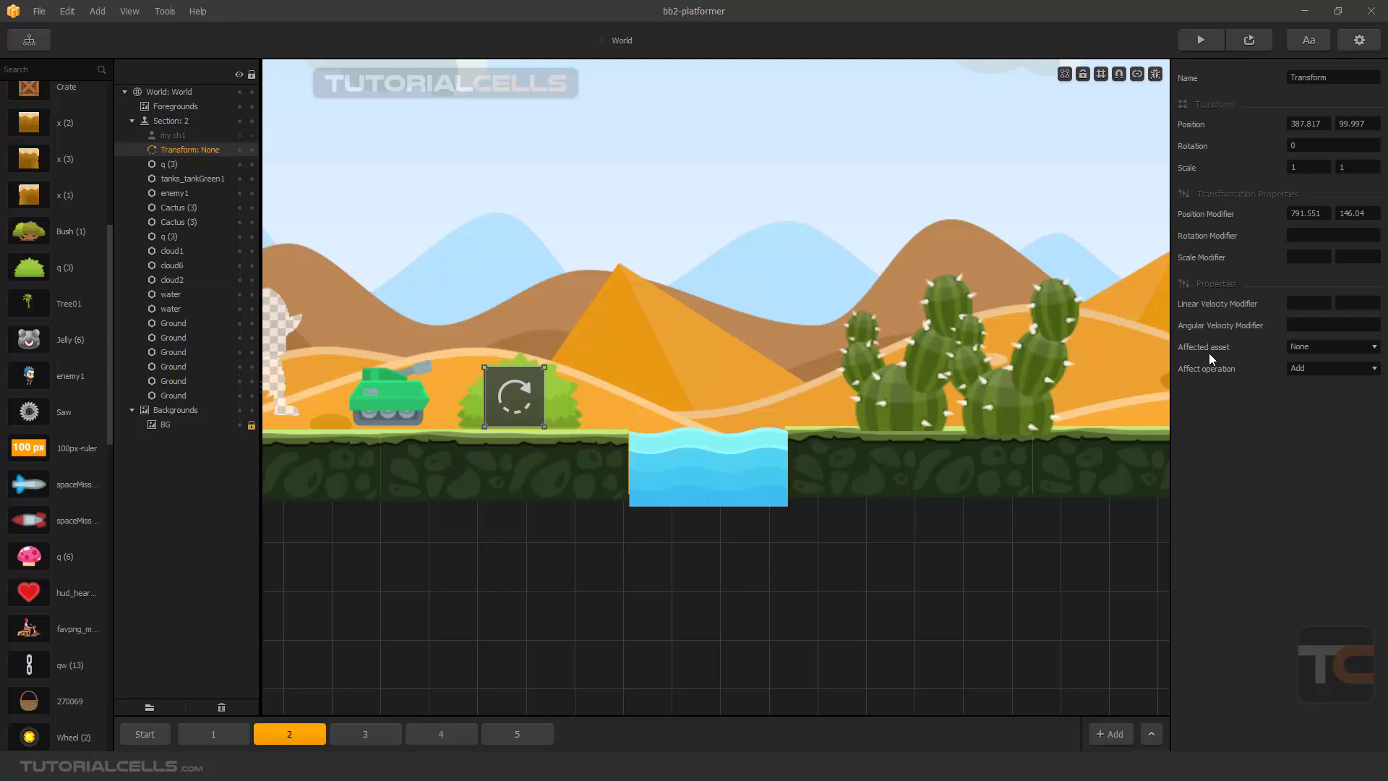
{"action": "left_click", "coordinate": [400, 404]}
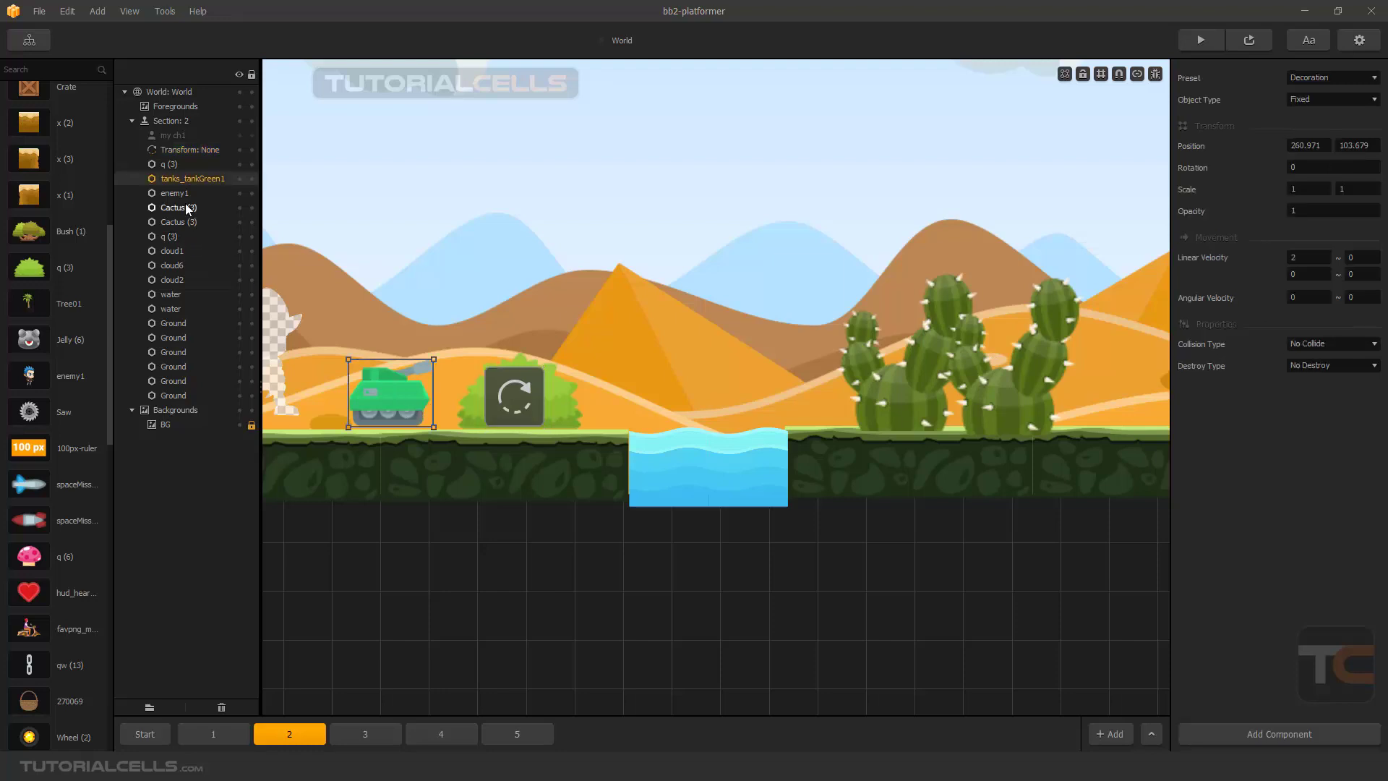
{"action": "left_click", "coordinate": [519, 398]}
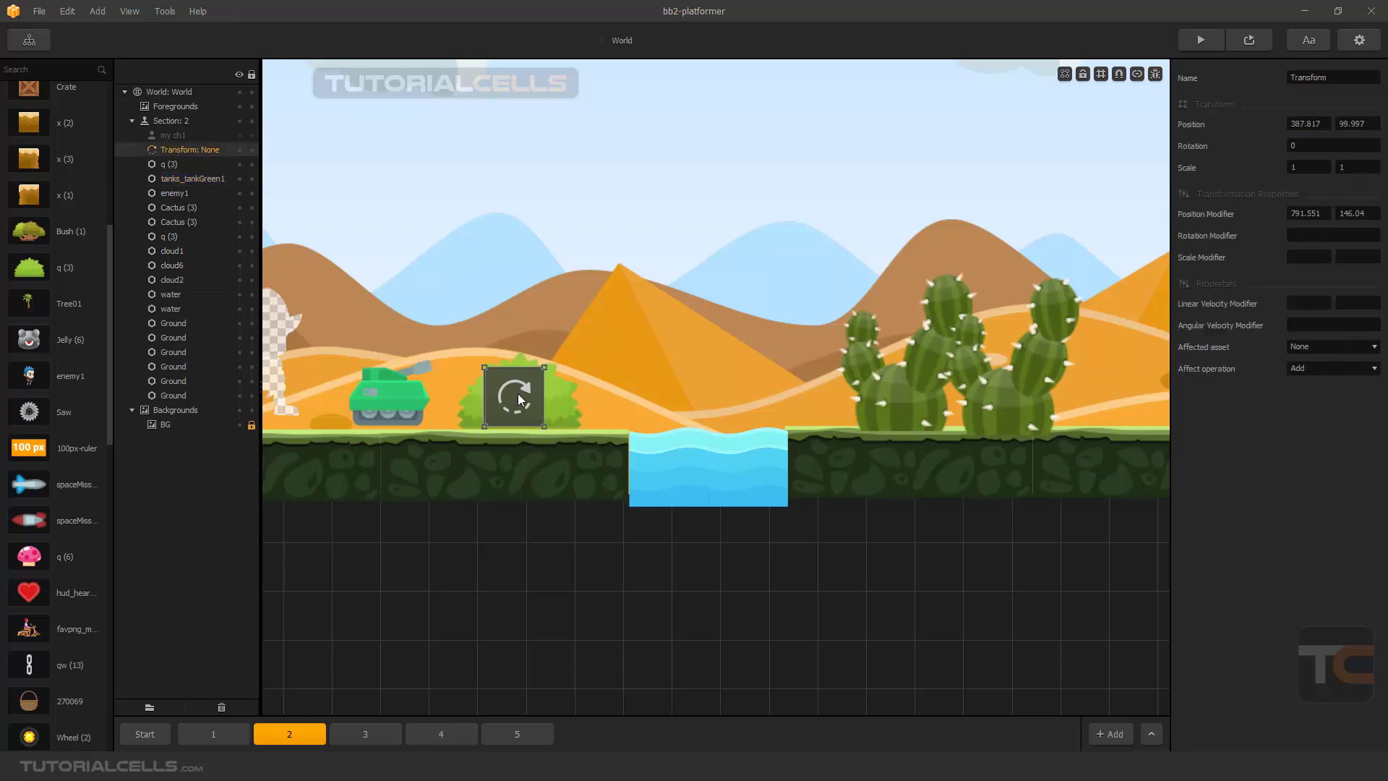
{"action": "left_click", "coordinate": [1300, 347]}
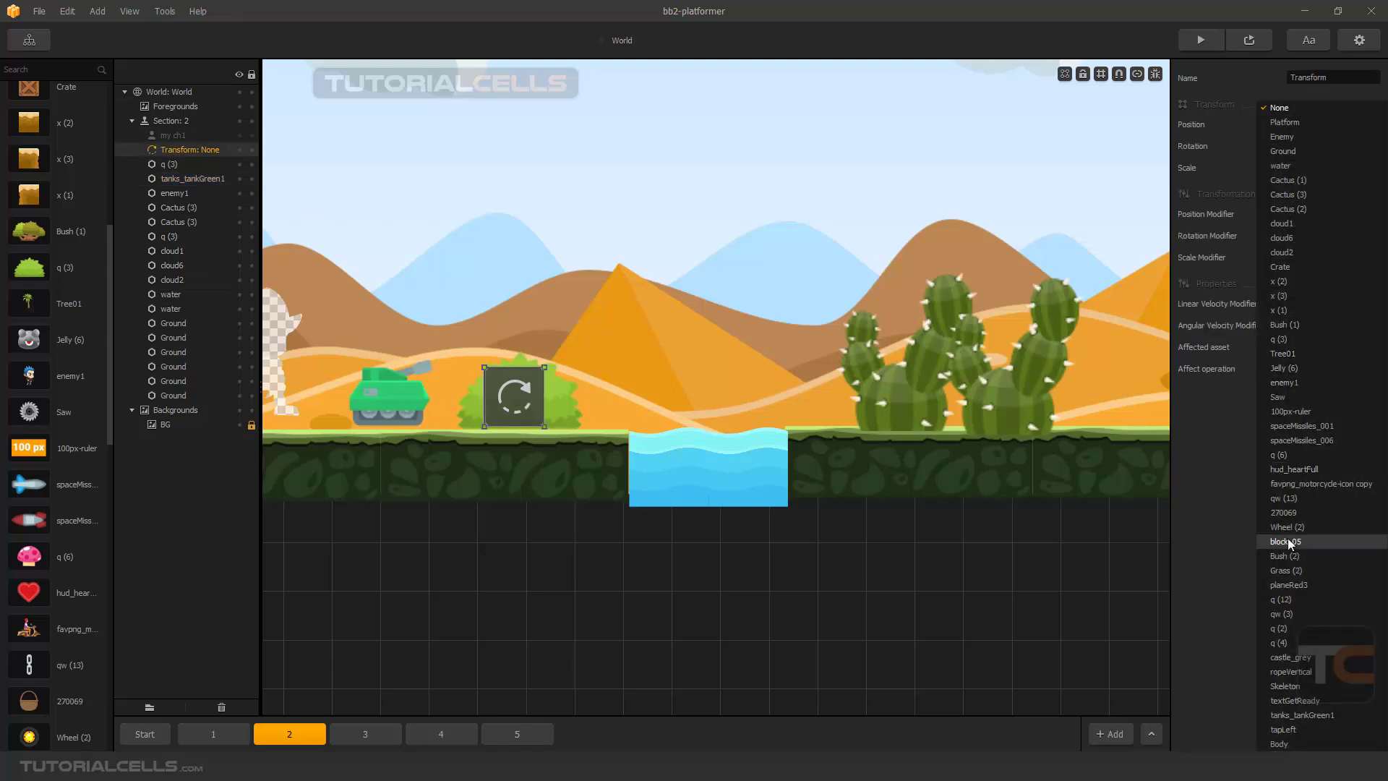
{"action": "left_click", "coordinate": [1306, 712]}
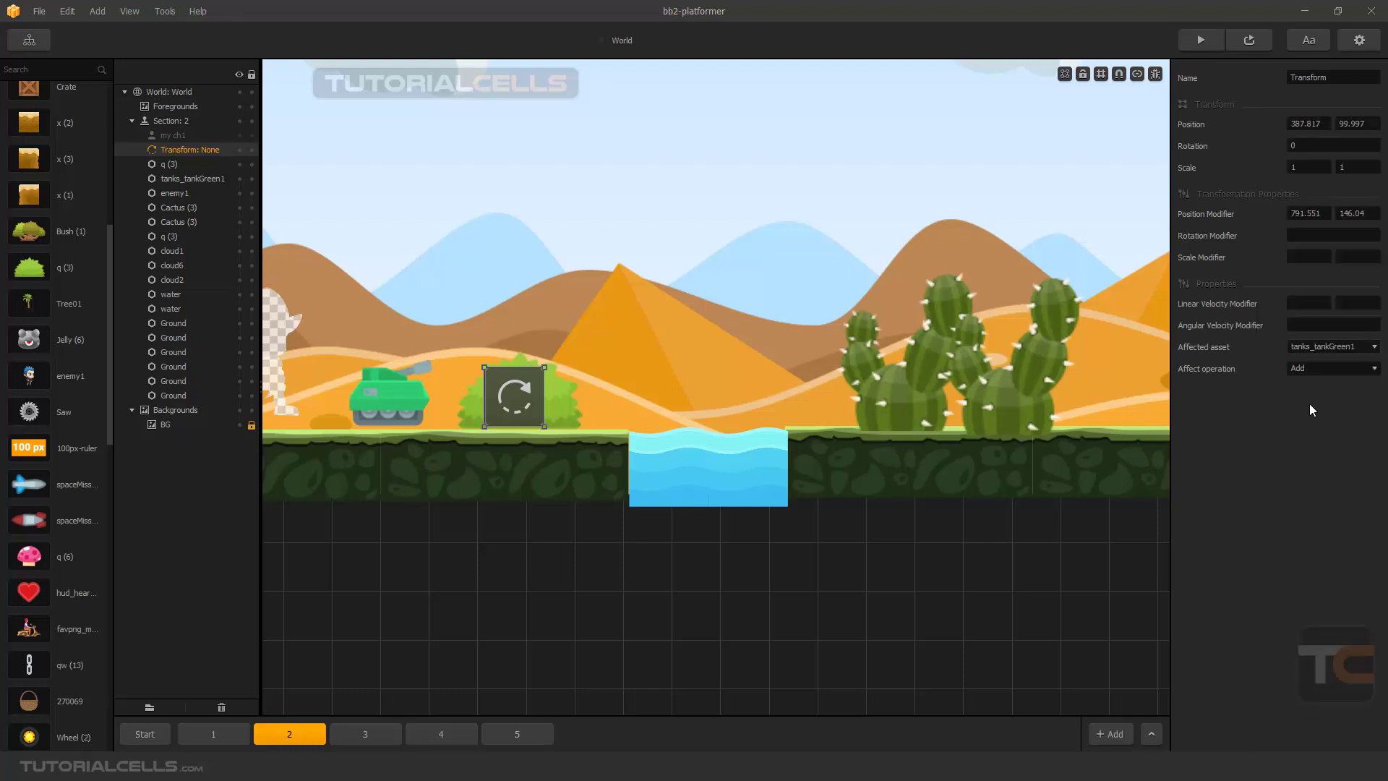
Step: Set the Transform's affect operation to Replace and preview how it repositions the tank
{"action": "left_click", "coordinate": [1313, 370]}
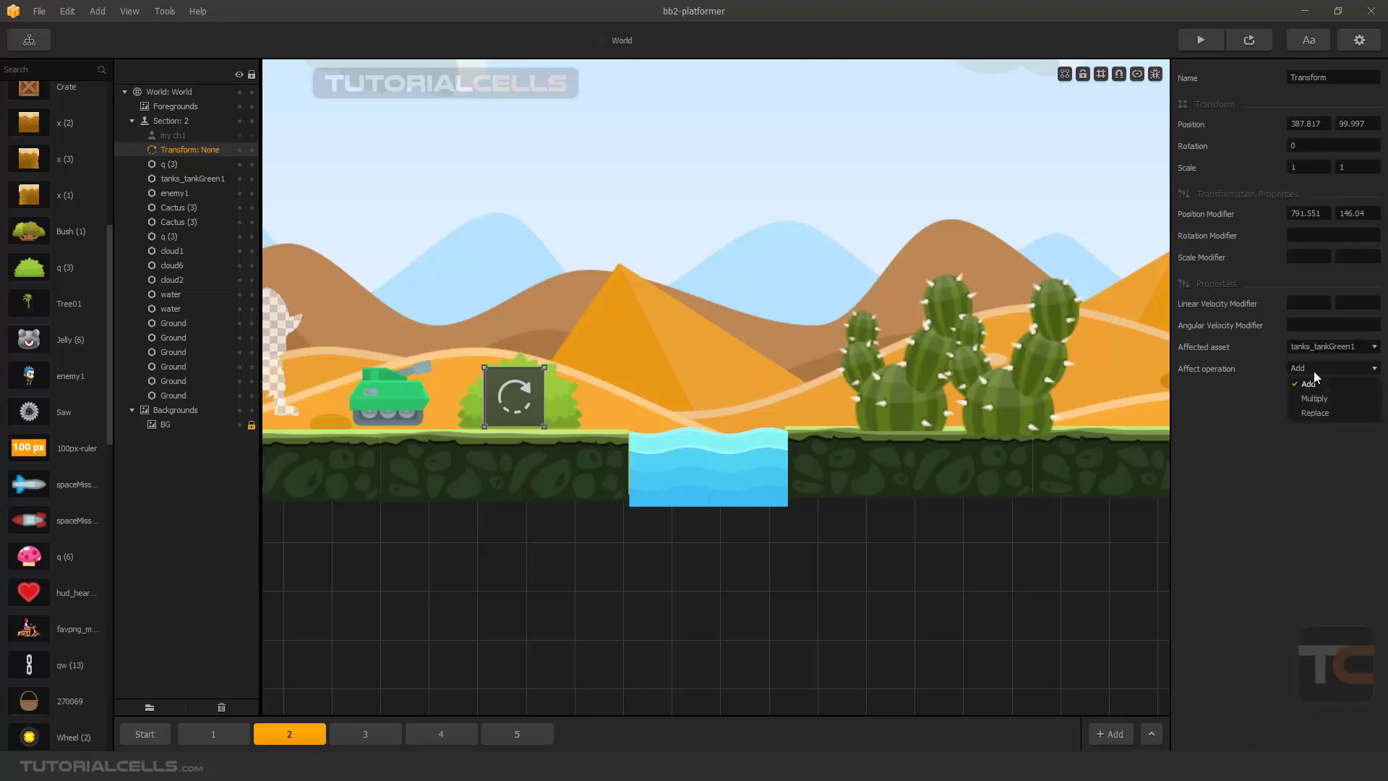
{"action": "left_click", "coordinate": [1315, 413]}
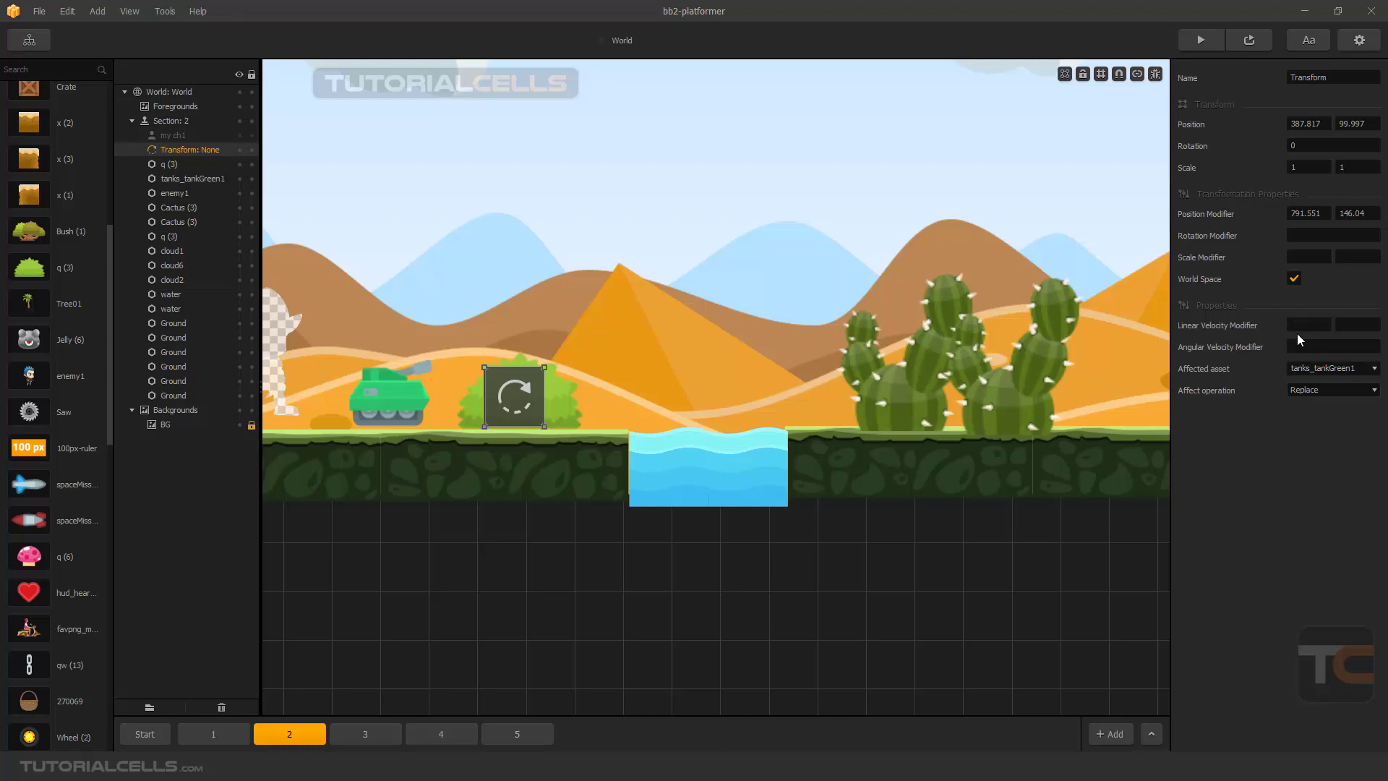
{"action": "left_click", "coordinate": [1249, 41]}
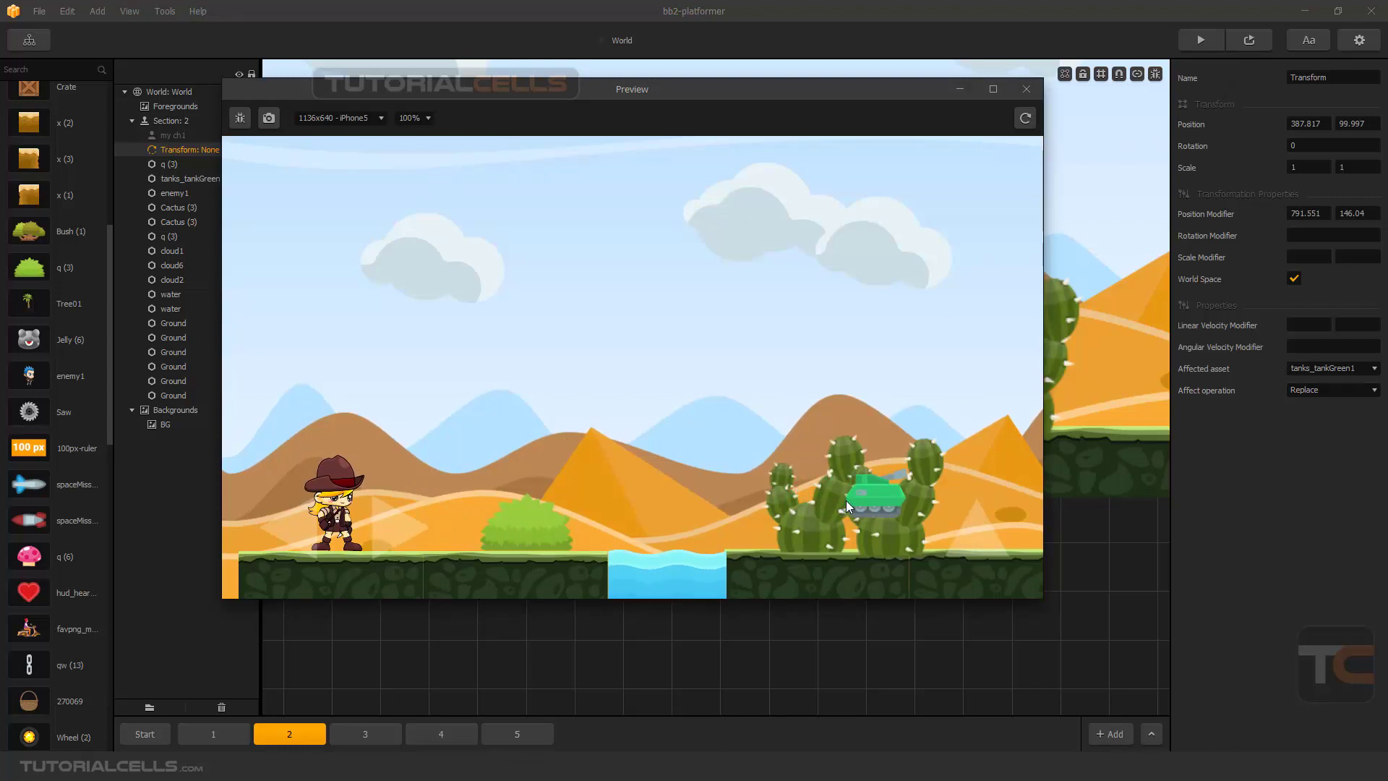
{"action": "left_click", "coordinate": [1027, 89]}
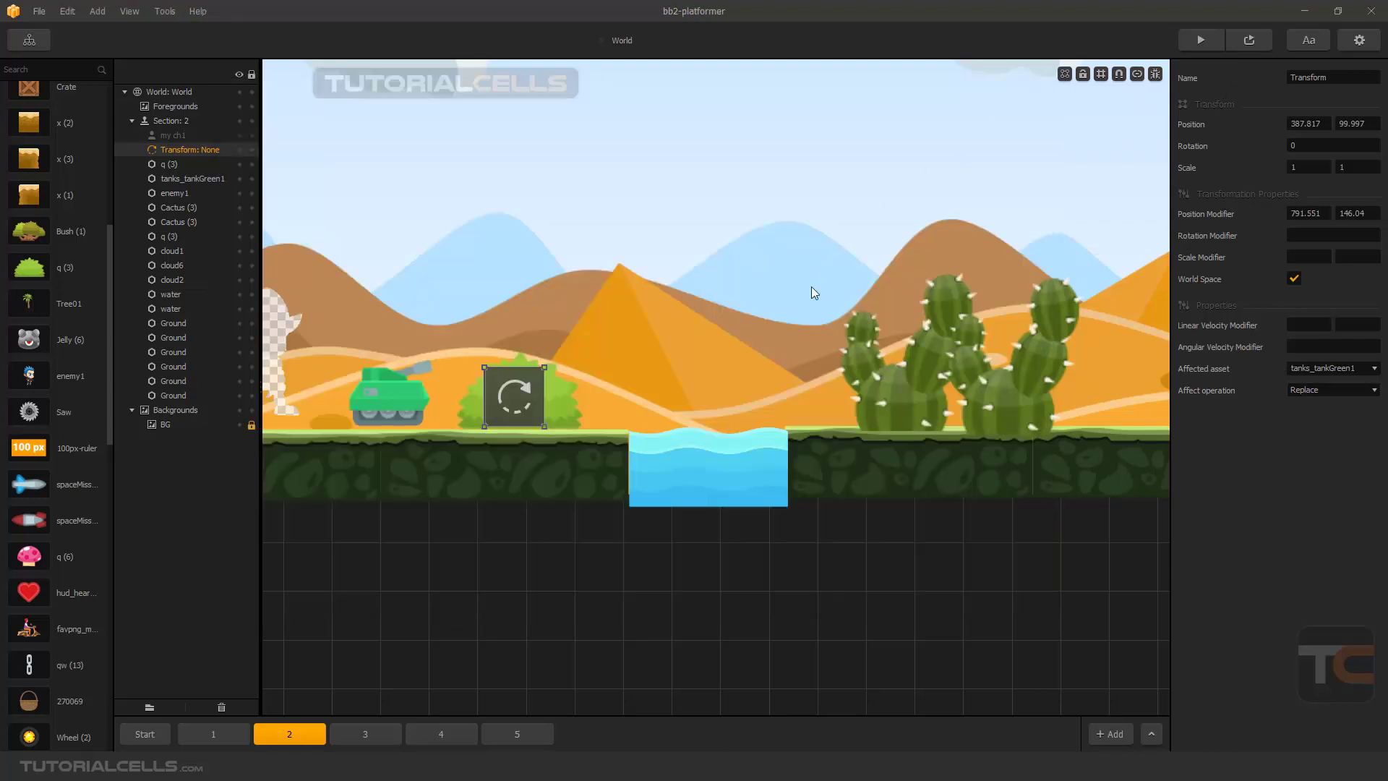
Step: Nudge the cactus nearest the water to about 786.343, 150.504 and place an x (2) block at its base, about 767.465, 74.775
{"action": "left_click", "coordinate": [887, 389]}
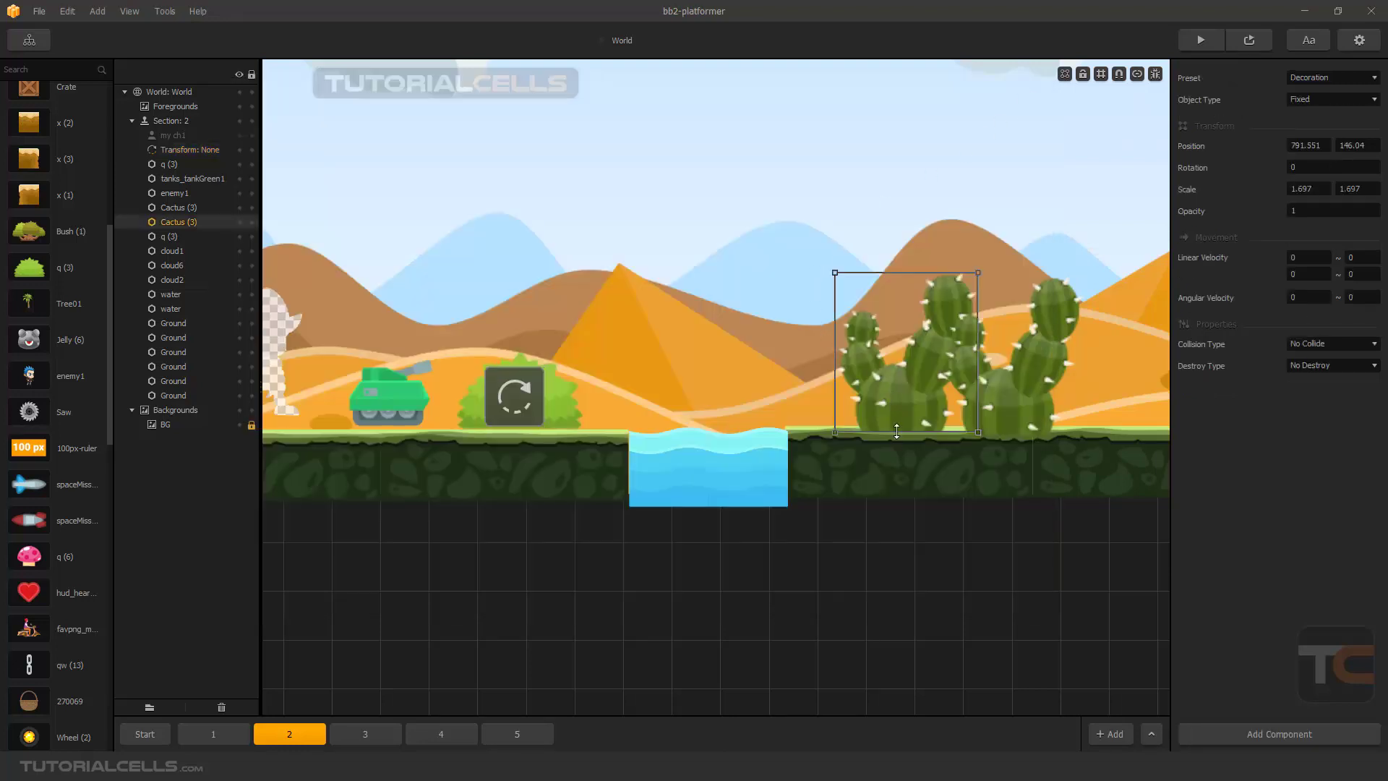
{"action": "left_click_drag", "start_coordinate": [901, 411], "coordinate": [897, 408]}
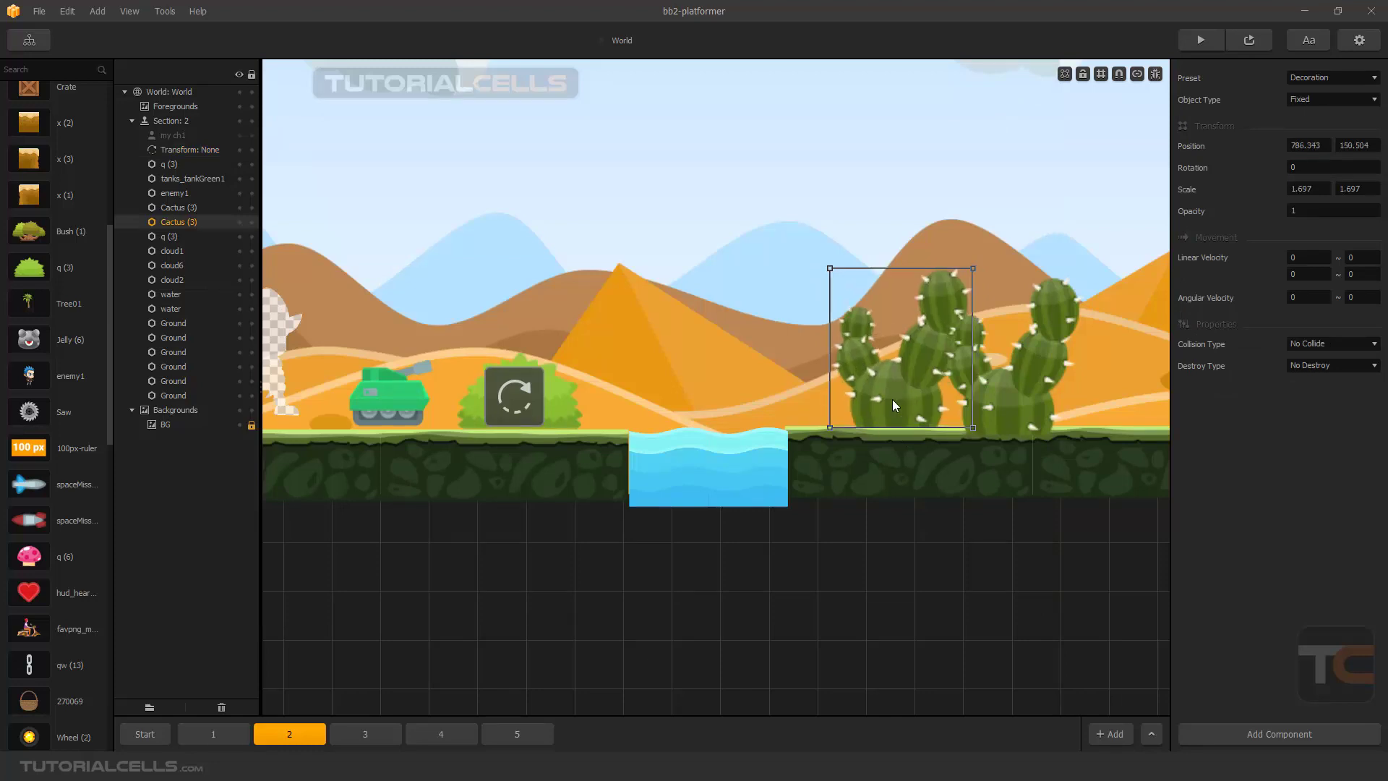
{"action": "left_click_drag", "start_coordinate": [29, 123], "coordinate": [901, 455]}
{"action": "left_click_drag", "start_coordinate": [835, 395], "coordinate": [882, 424]}
Step: Copy the x (2) block's X position, 767.465, into the Transform object's X position modifier
{"action": "double_click", "coordinate": [1298, 146]}
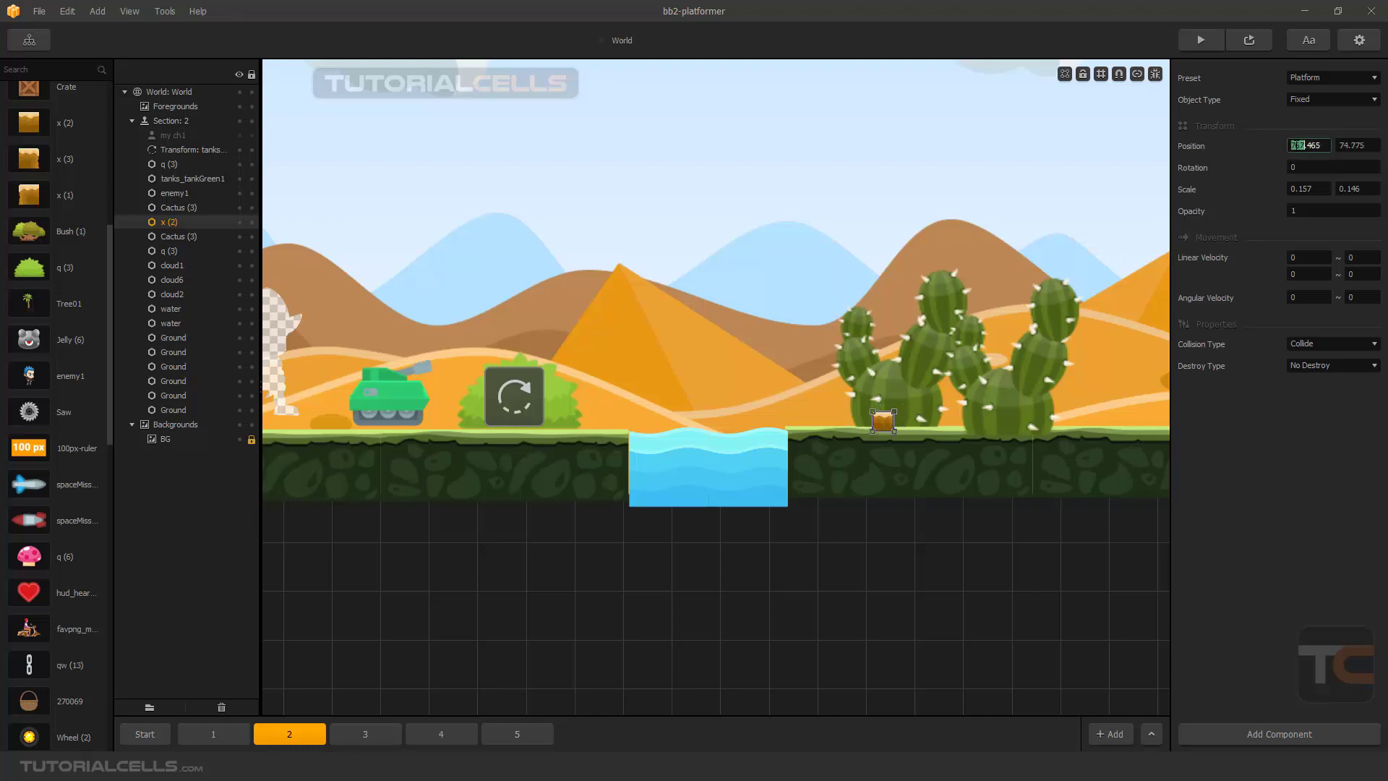
{"action": "left_click", "coordinate": [535, 390]}
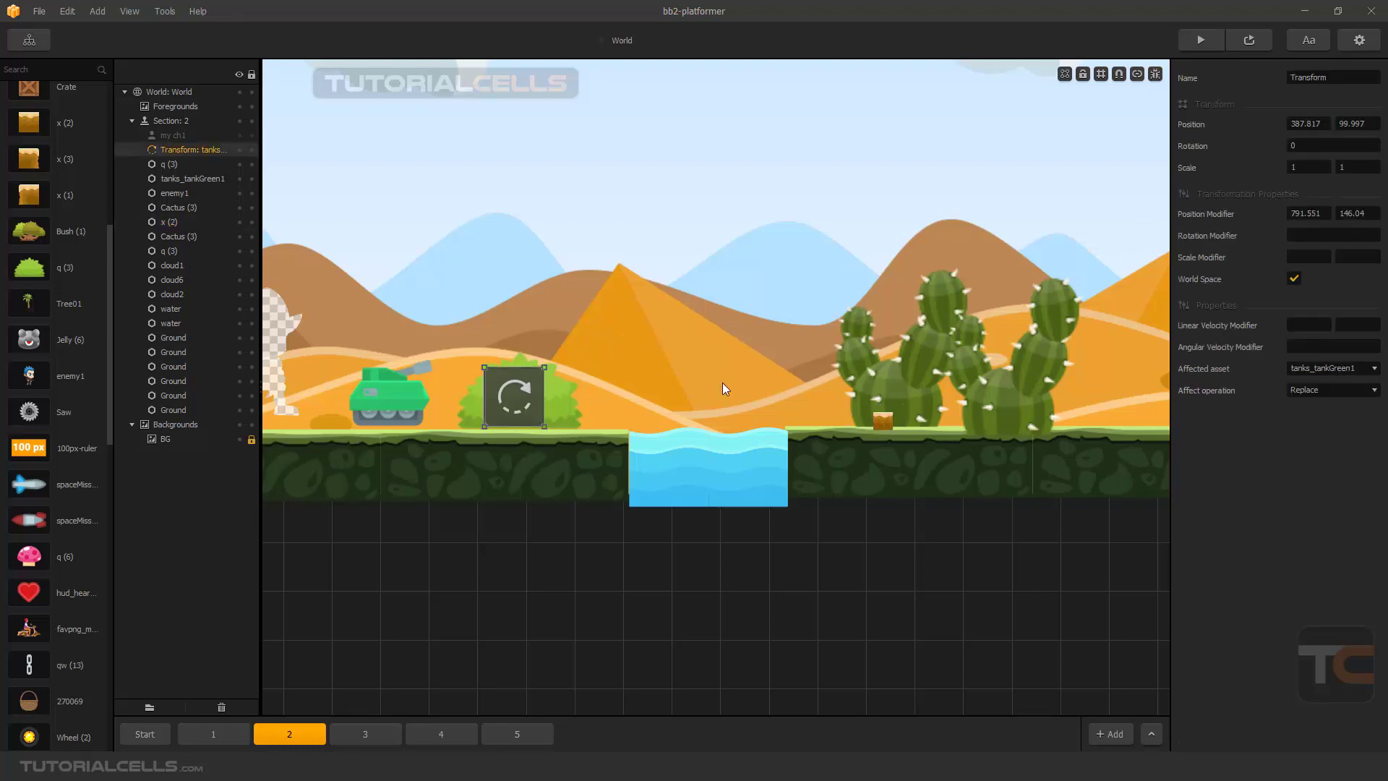
{"action": "double_click", "coordinate": [1305, 213]}
{"action": "type", "text": "767.465"}
Step: Copy the x (2) block's Y position, 74.775, into the Transform object's Y position modifier
{"action": "left_click", "coordinate": [883, 421]}
{"action": "left_click", "coordinate": [1352, 144]}
{"action": "triple_click", "coordinate": [1352, 145]}
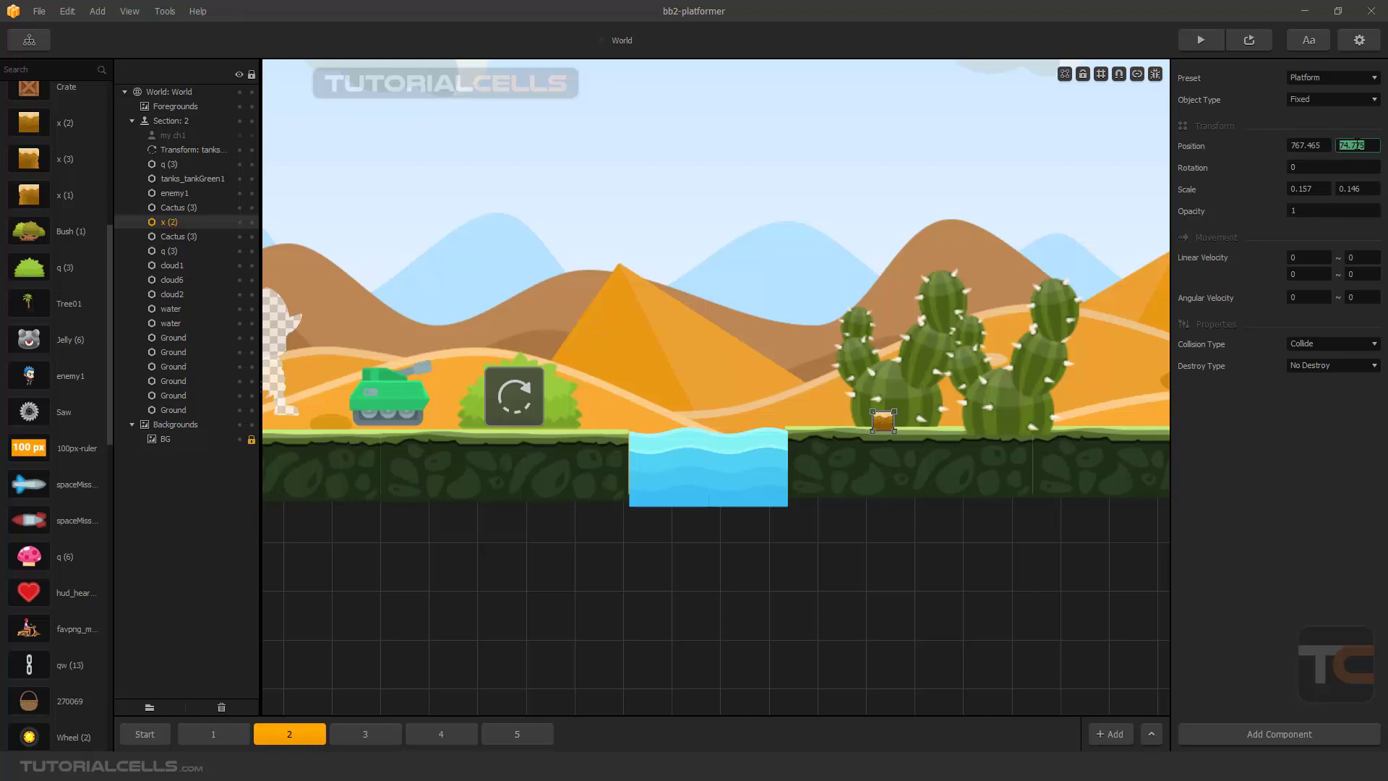
{"action": "left_click", "coordinate": [519, 412]}
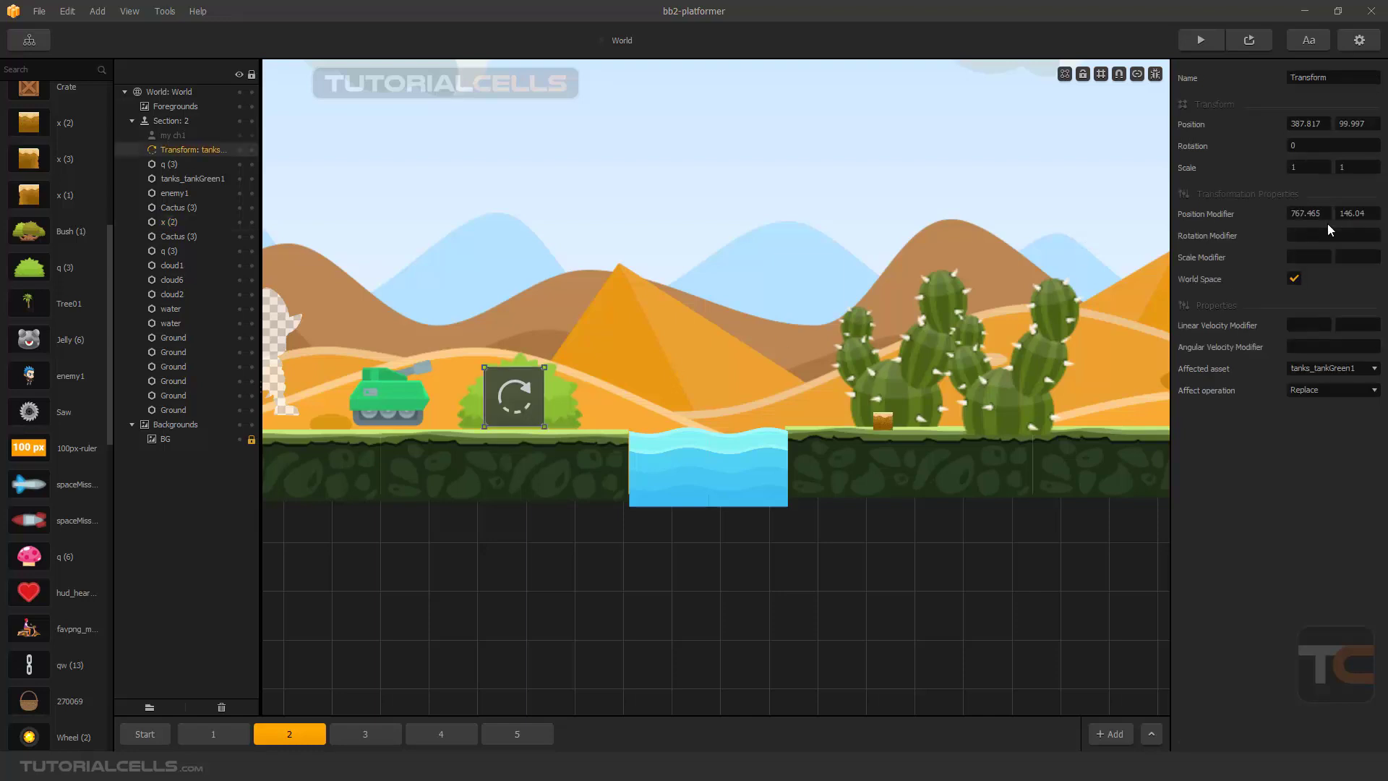
{"action": "left_click", "coordinate": [1349, 213]}
Step: Delete the x (2) block at the cactus's base and preview how the tank is repositioned
{"action": "left_click", "coordinate": [883, 422]}
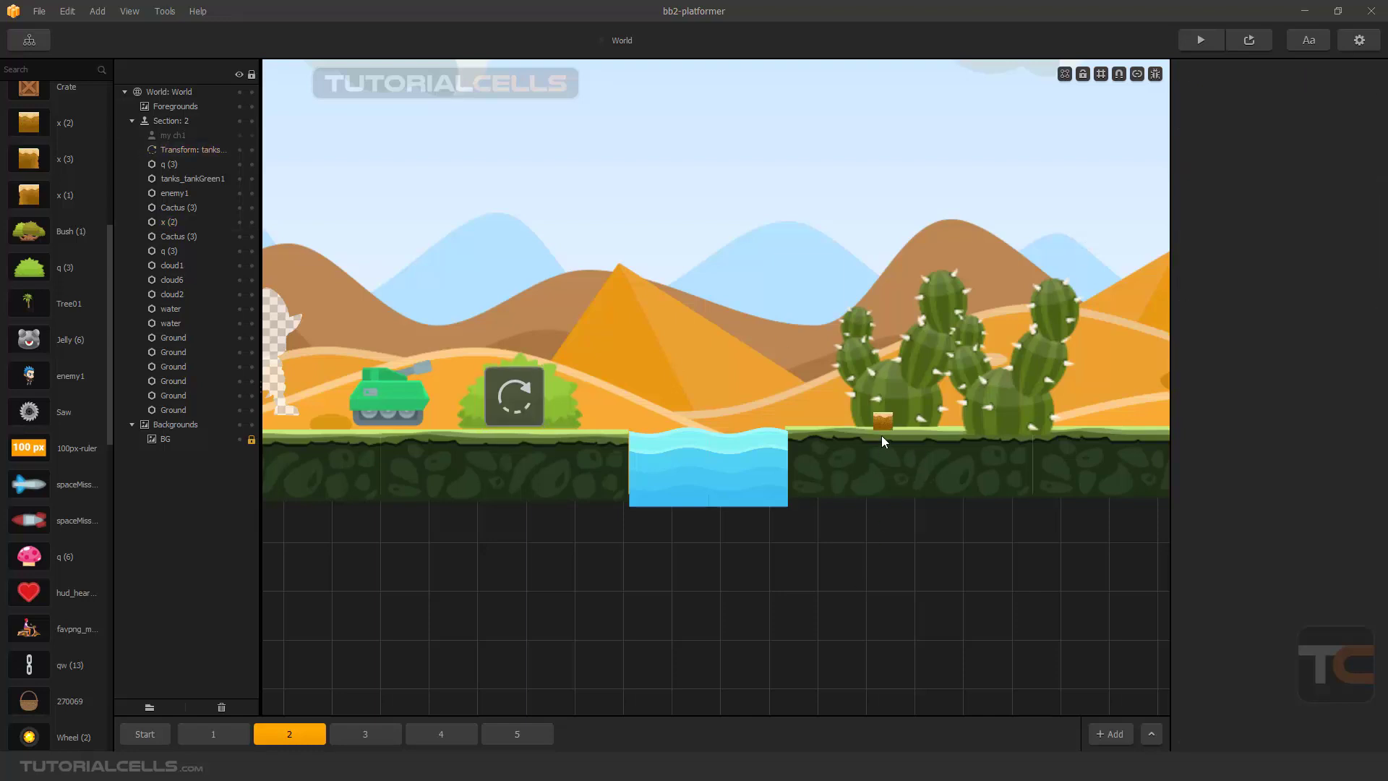
{"action": "key", "text": "Delete"}
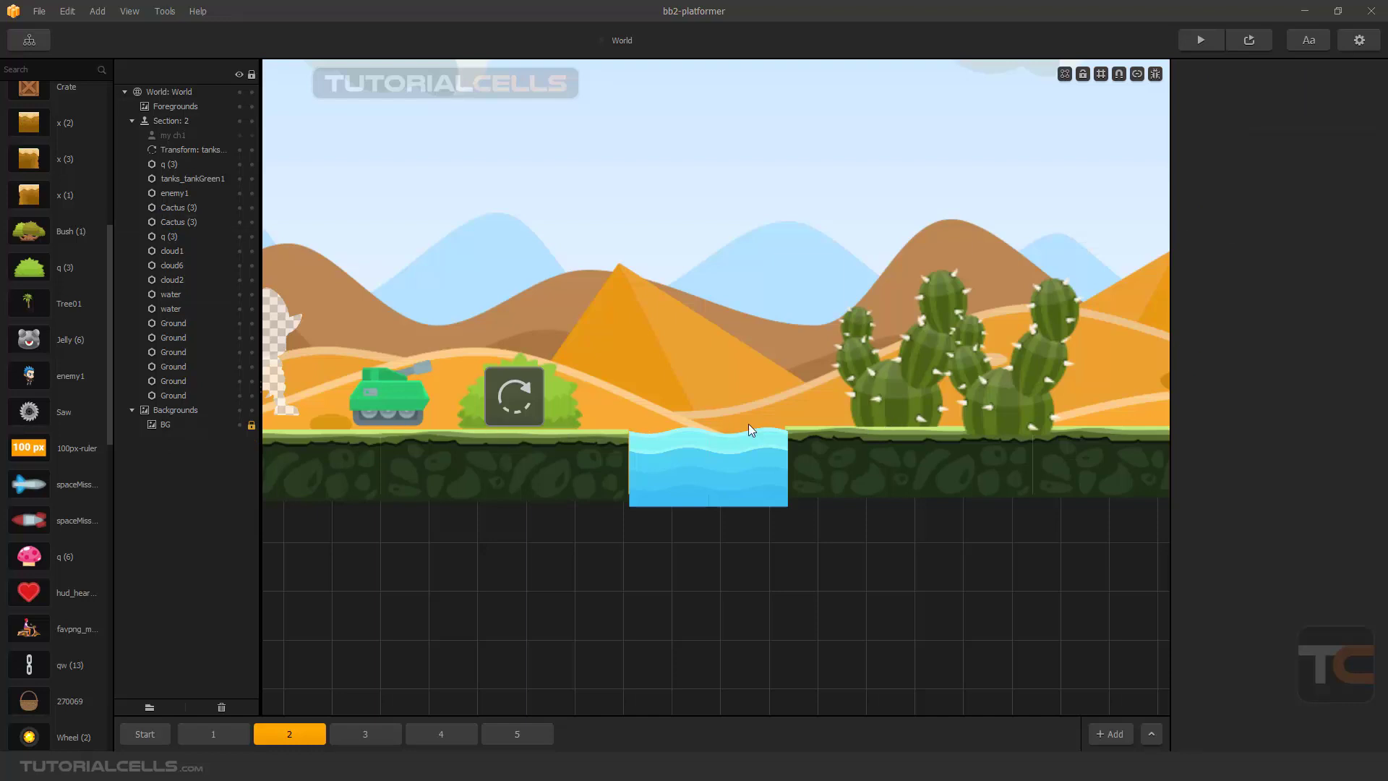
{"action": "left_click", "coordinate": [1200, 39]}
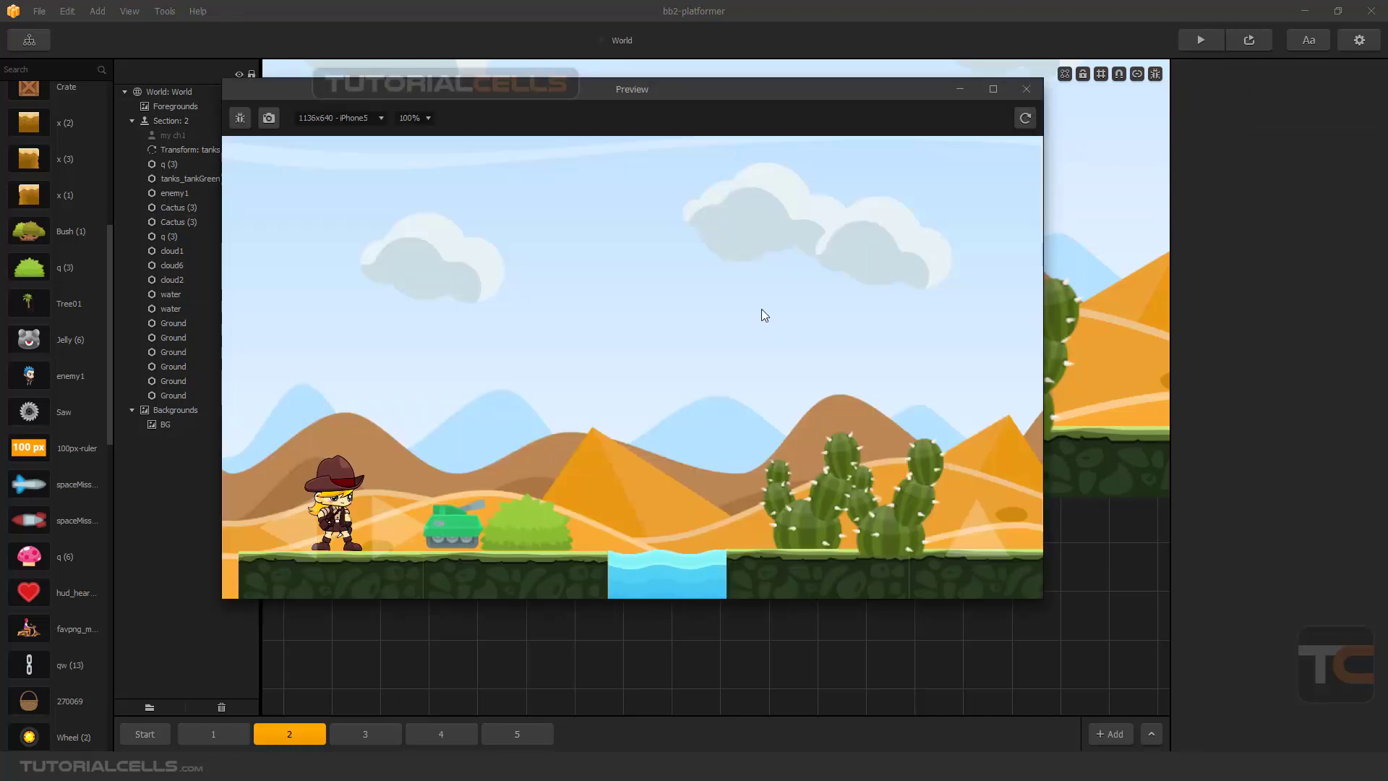
{"action": "left_click", "coordinate": [1027, 88]}
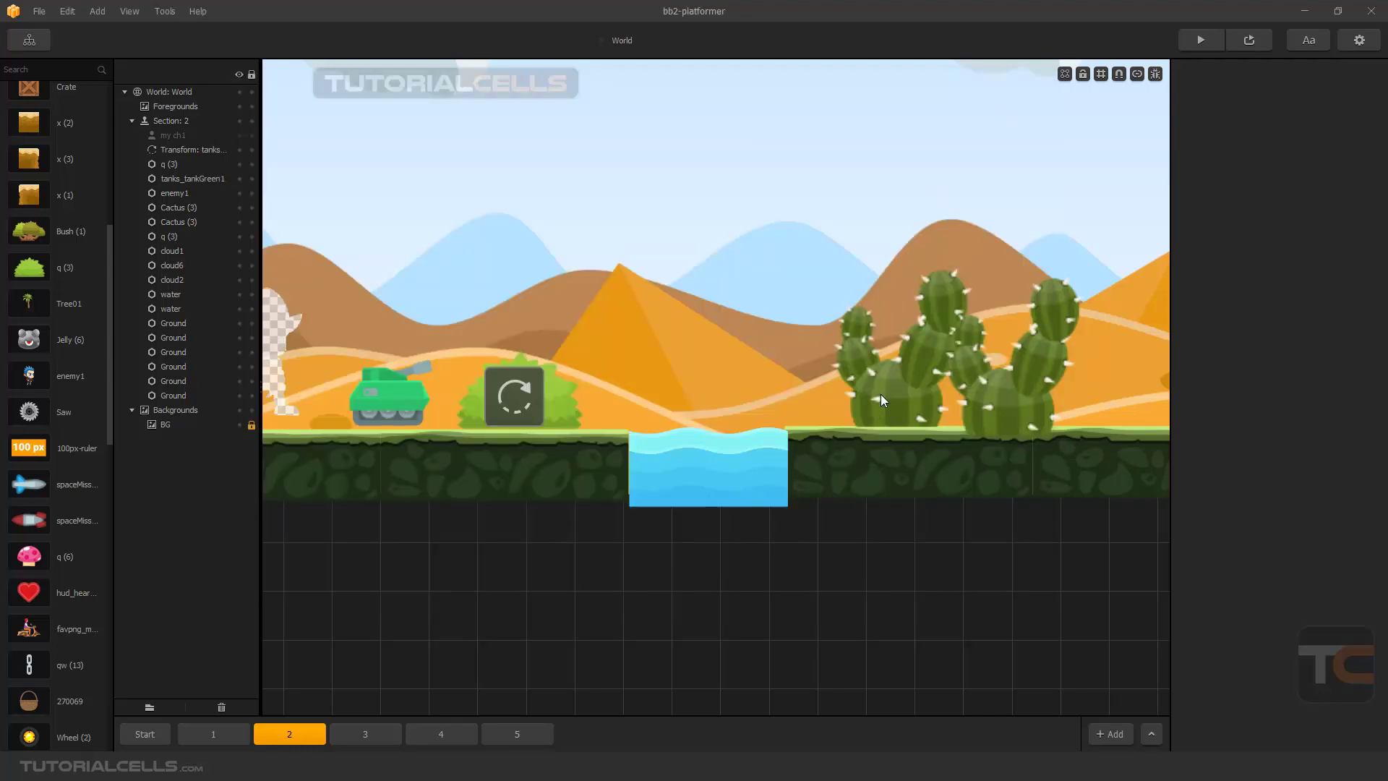
Step: Open the affect operation choices of the Transform object on the bush
{"action": "scroll", "coordinate": [739, 394], "scroll_direction": "down", "scroll_amount": 2}
{"action": "middle_click_drag", "start_coordinate": [739, 395], "coordinate": [733, 415]}
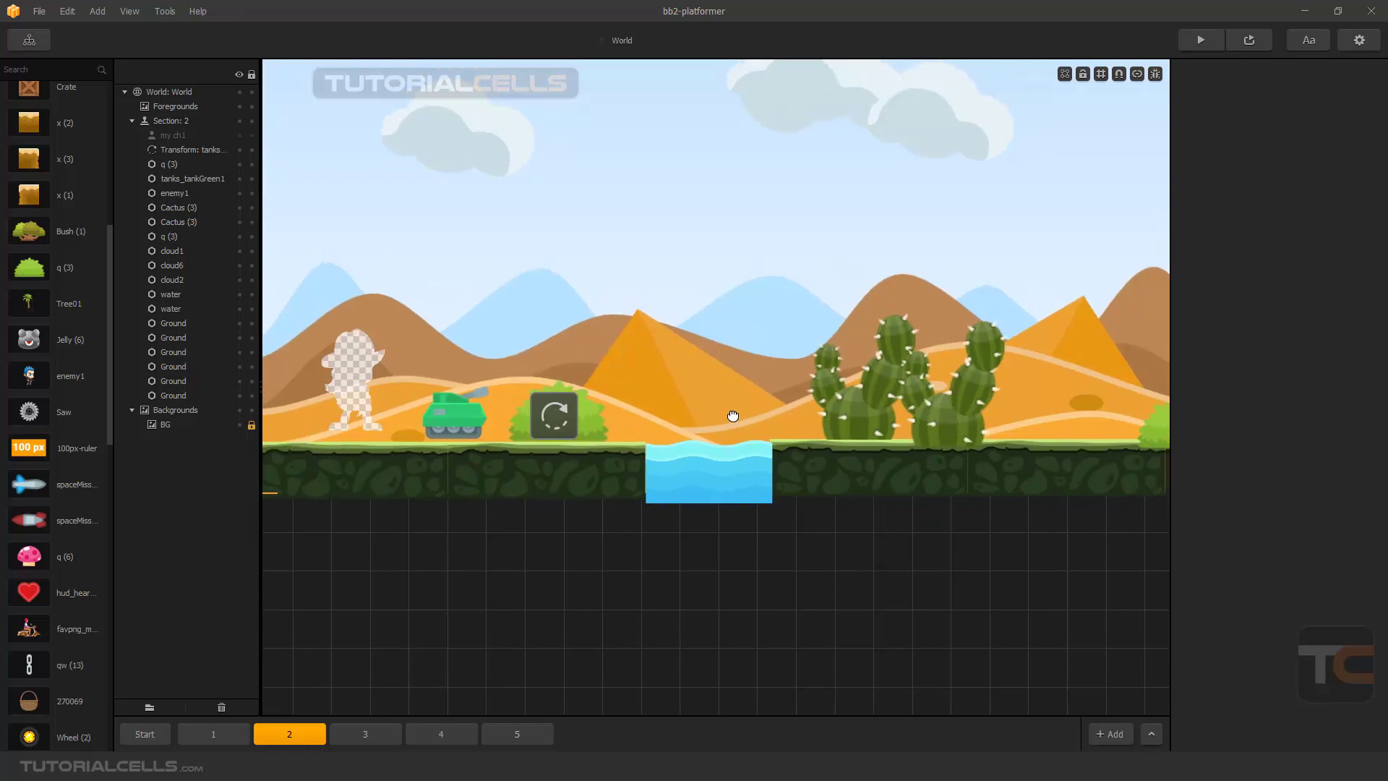
{"action": "left_click", "coordinate": [535, 416]}
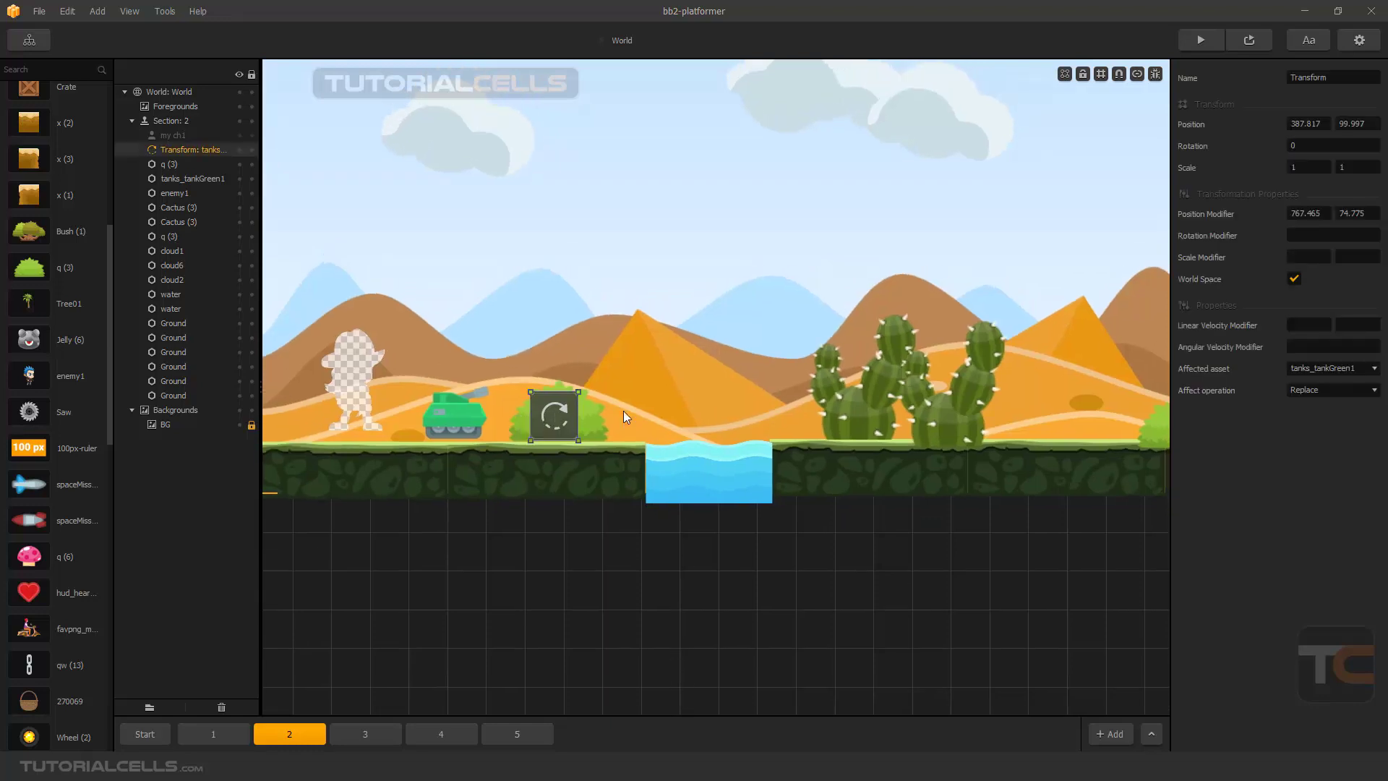
{"action": "left_click", "coordinate": [1318, 395]}
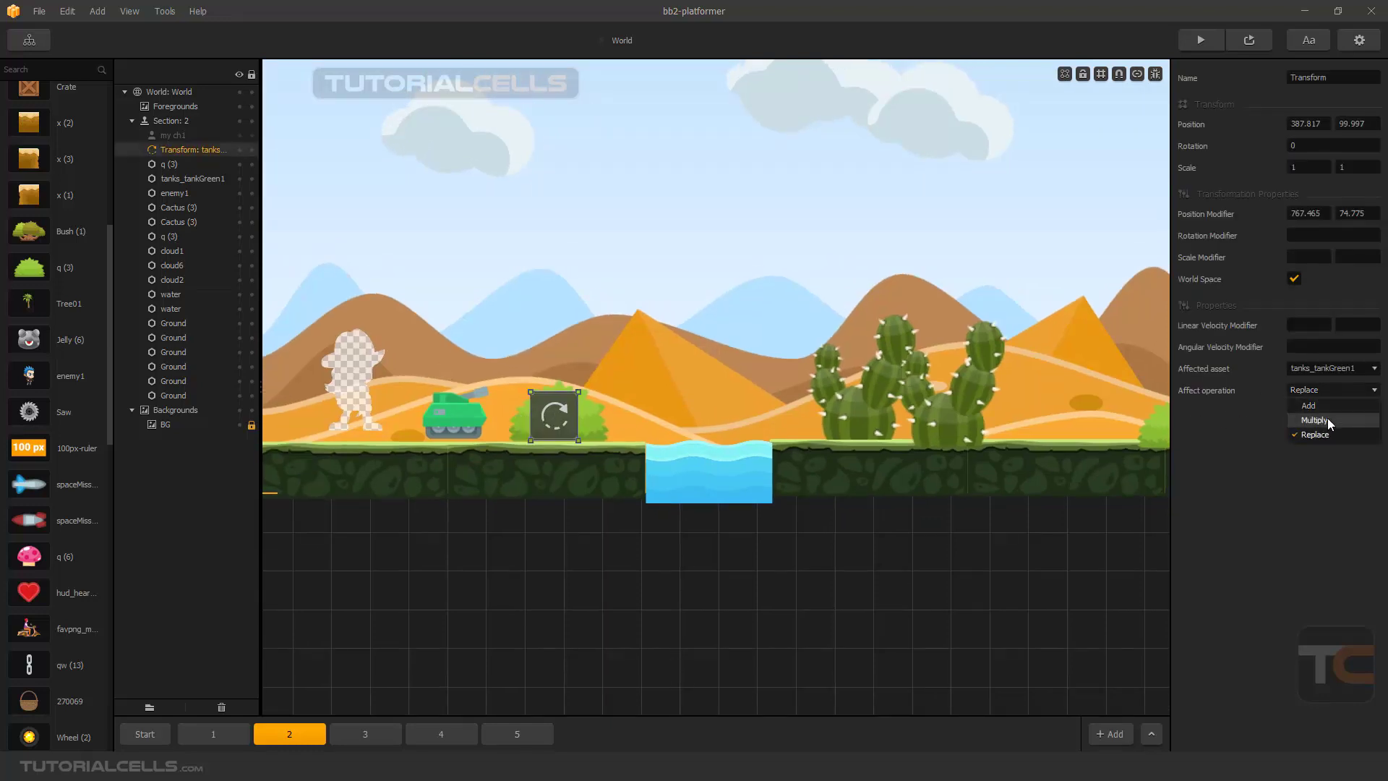
Step: Switch to the Photoshop sketch of the X axis and draw a circle around the -5 below the return arrow
{"action": "left_click", "coordinate": [614, 766]}
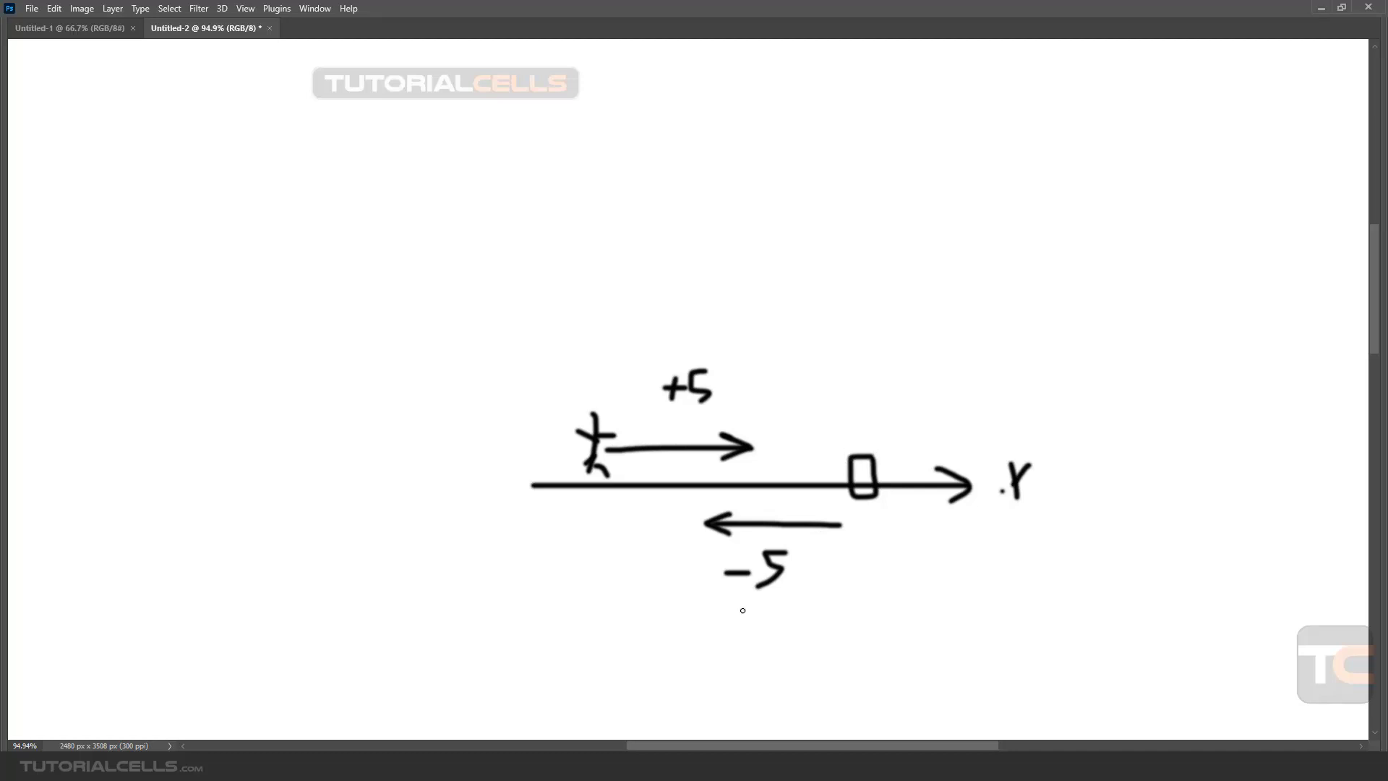
{"action": "mouse_move", "coordinate": [742, 610]}
{"action": "left_mouse_down"}
{"action": "mouse_move", "coordinate": [729, 549]}
{"action": "mouse_move", "coordinate": [788, 578]}
{"action": "mouse_move", "coordinate": [737, 605]}
{"action": "left_mouse_up"}
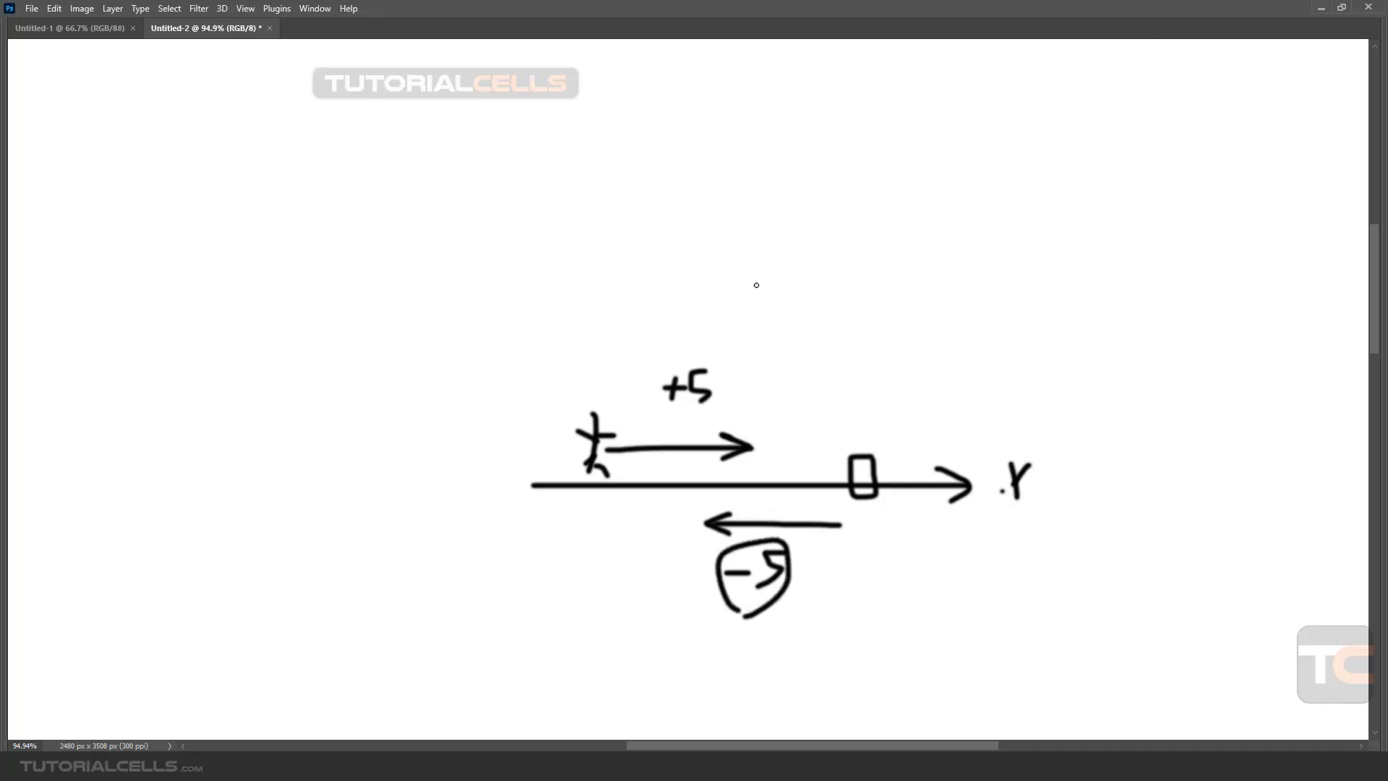